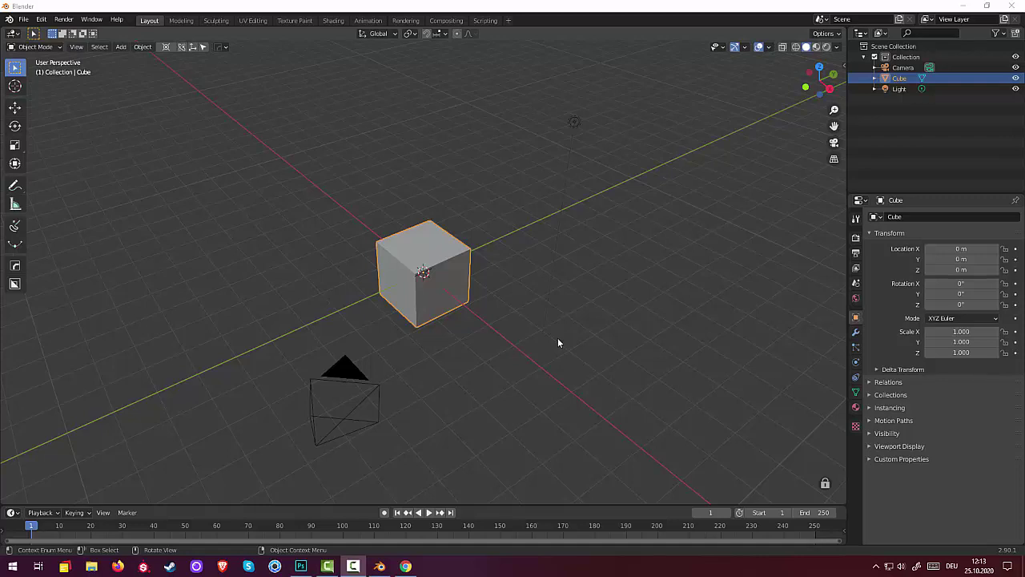
- Delete the camera and the light so only the cube remains
{"action": "mouse_move", "coordinate": [552, 335]}
{"action": "middle_mouse_down"}
{"action": "mouse_move", "coordinate": [659, 286]}
{"action": "mouse_move", "coordinate": [817, 297]}
{"action": "mouse_move", "coordinate": [542, 369]}
{"action": "mouse_move", "coordinate": [583, 269]}
{"action": "mouse_move", "coordinate": [547, 368]}
{"action": "mouse_move", "coordinate": [526, 310]}
{"action": "mouse_move", "coordinate": [553, 325]}
{"action": "middle_mouse_up"}
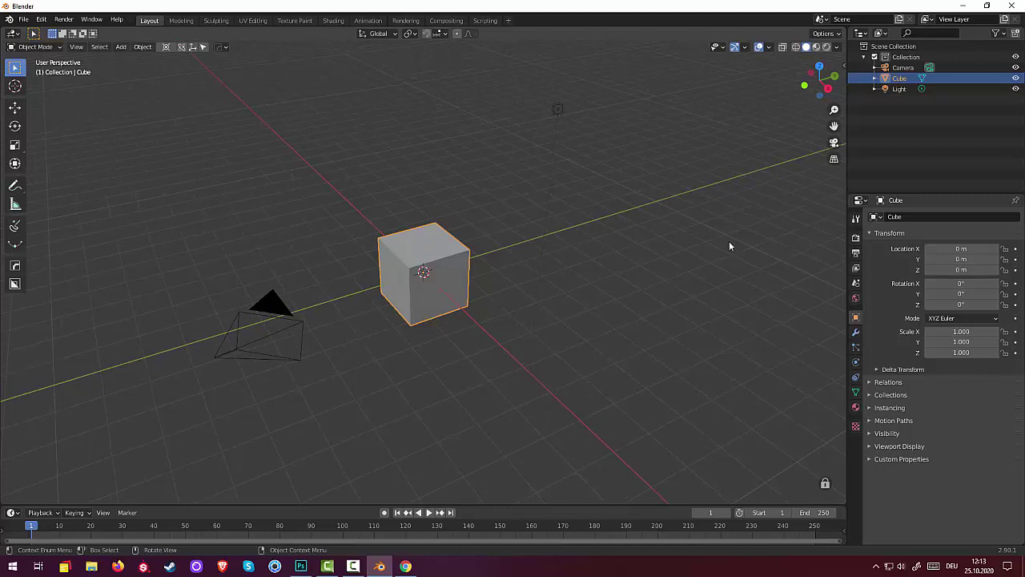
{"action": "left_click", "coordinate": [898, 69]}
{"action": "key", "text": "Delete"}
{"action": "left_click", "coordinate": [899, 77]}
{"action": "key", "text": "Delete"}
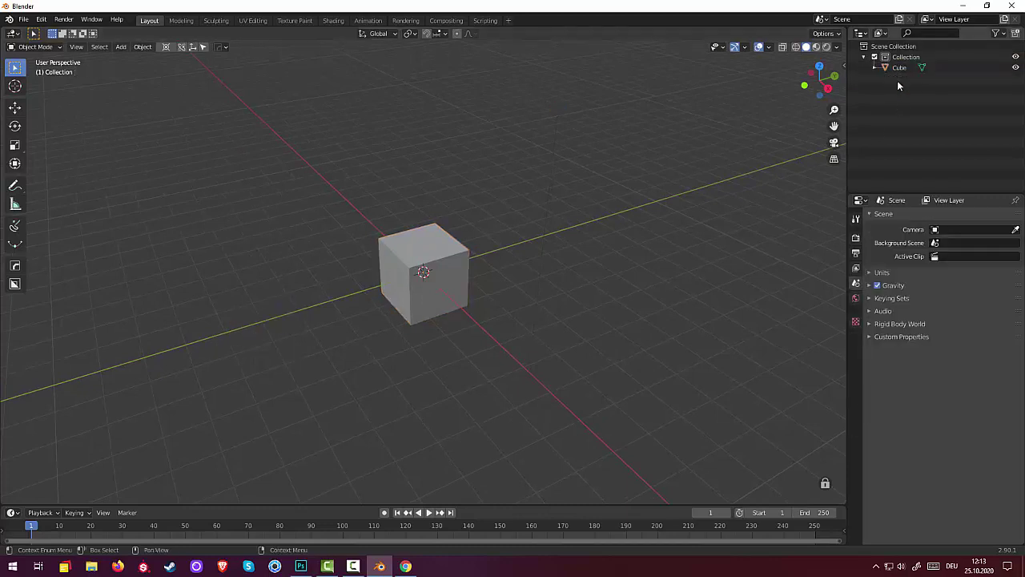
- Select the cube and activate the BoxCutter tool in Cut mode with a Box shape
{"action": "left_click", "coordinate": [15, 286]}
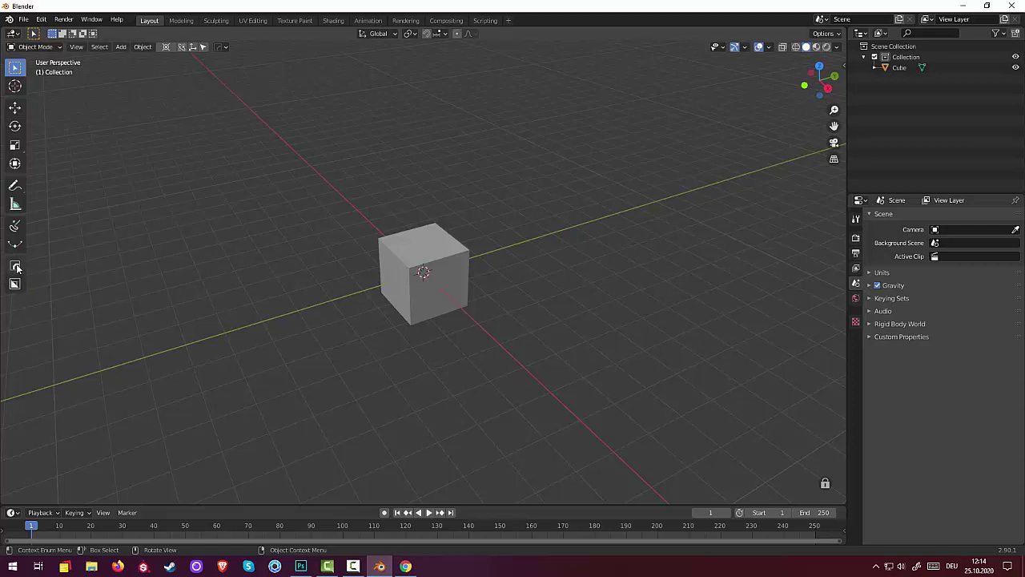
{"action": "left_click", "coordinate": [15, 267]}
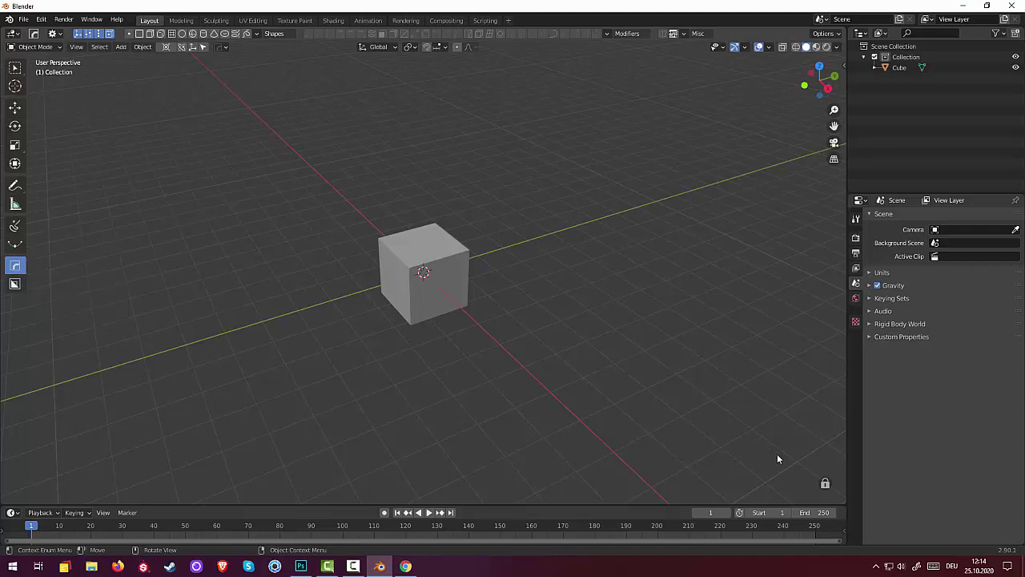
{"action": "scroll", "coordinate": [479, 285], "scroll_direction": "up", "scroll_amount": 1}
{"action": "scroll", "coordinate": [478, 287], "scroll_direction": "up", "scroll_amount": 1}
{"action": "left_click", "coordinate": [456, 292]}
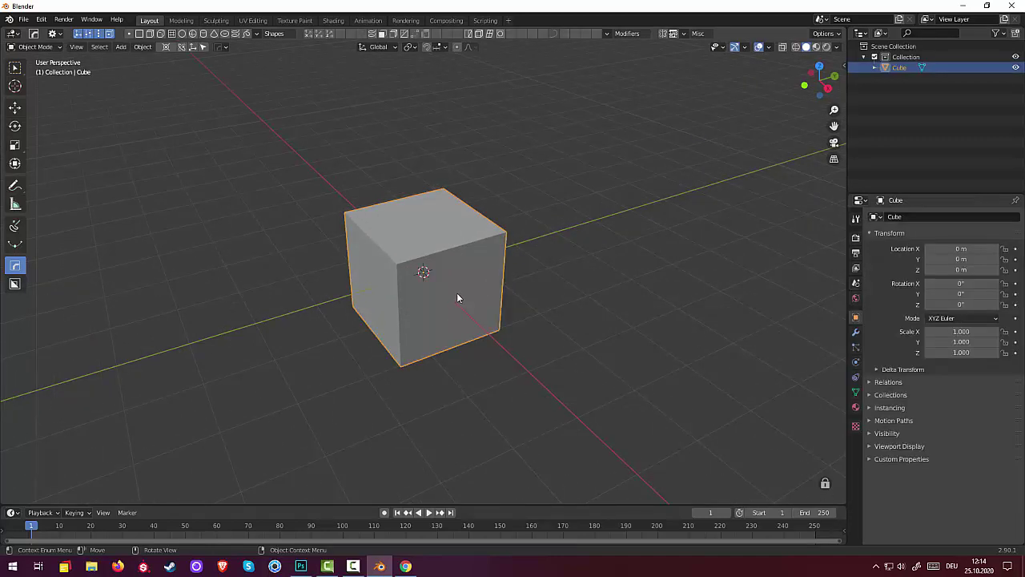
{"action": "left_click", "coordinate": [19, 289]}
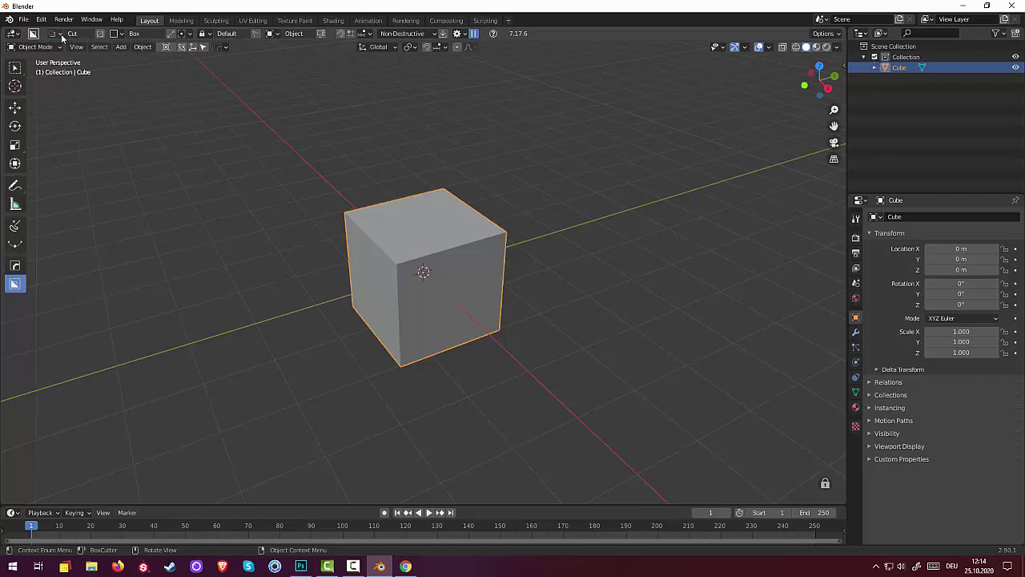
- Box-cut a notch over the cube's top corner, bevel its corners, and confirm the rounded pocket
{"action": "left_click", "coordinate": [60, 36]}
{"action": "left_click", "coordinate": [60, 36]}
{"action": "mouse_move", "coordinate": [387, 225]}
{"action": "left_mouse_down"}
{"action": "mouse_move", "coordinate": [570, 321]}
{"action": "mouse_move", "coordinate": [506, 261]}
{"action": "left_mouse_up"}
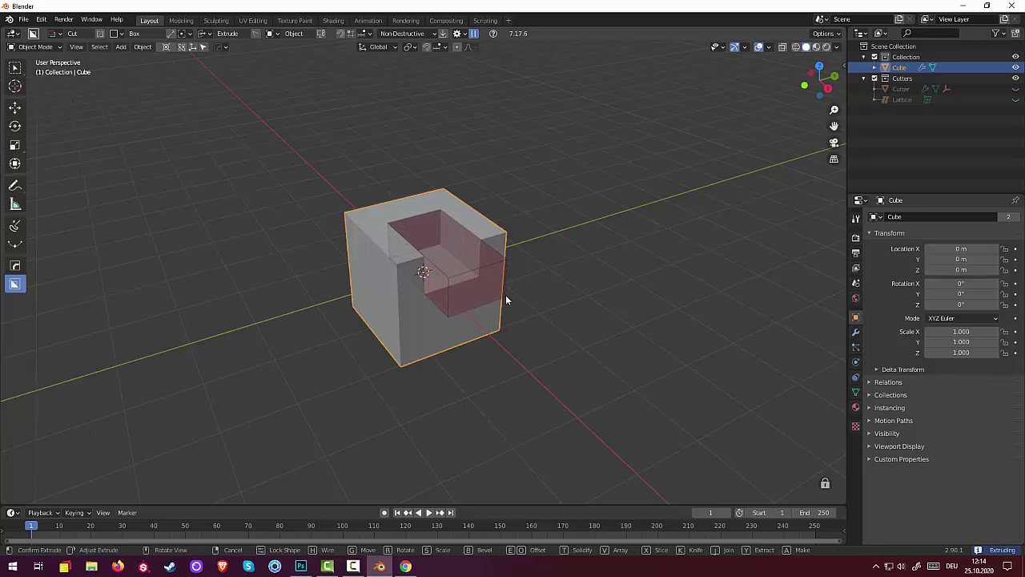
{"action": "key", "text": "b"}
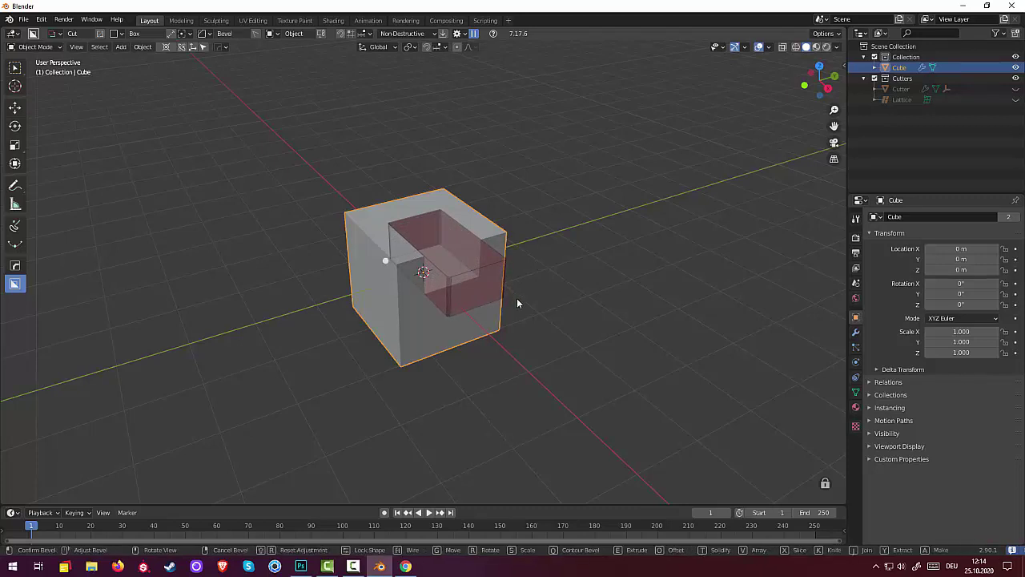
{"action": "left_click", "coordinate": [548, 310]}
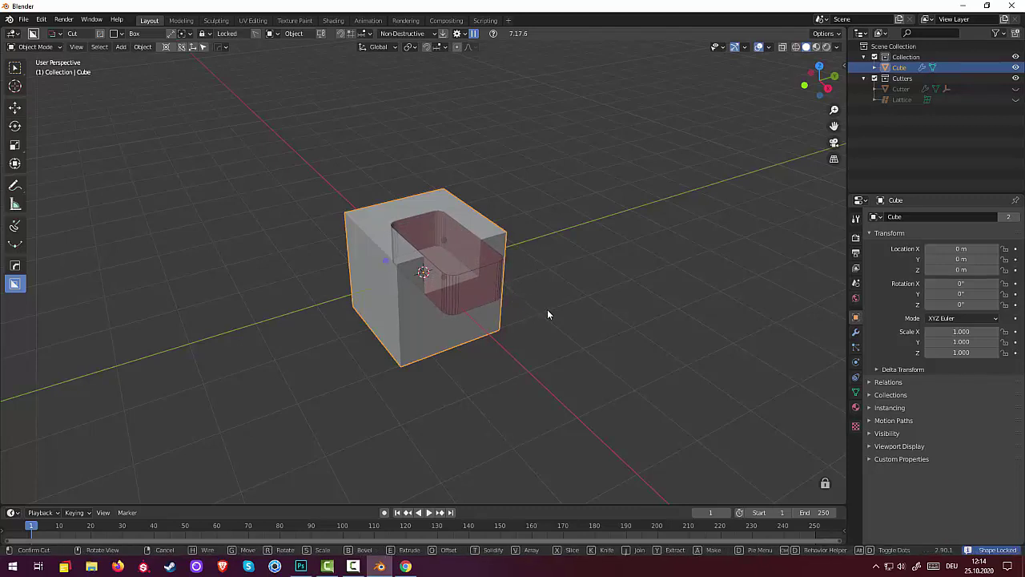
{"action": "left_click", "coordinate": [547, 309]}
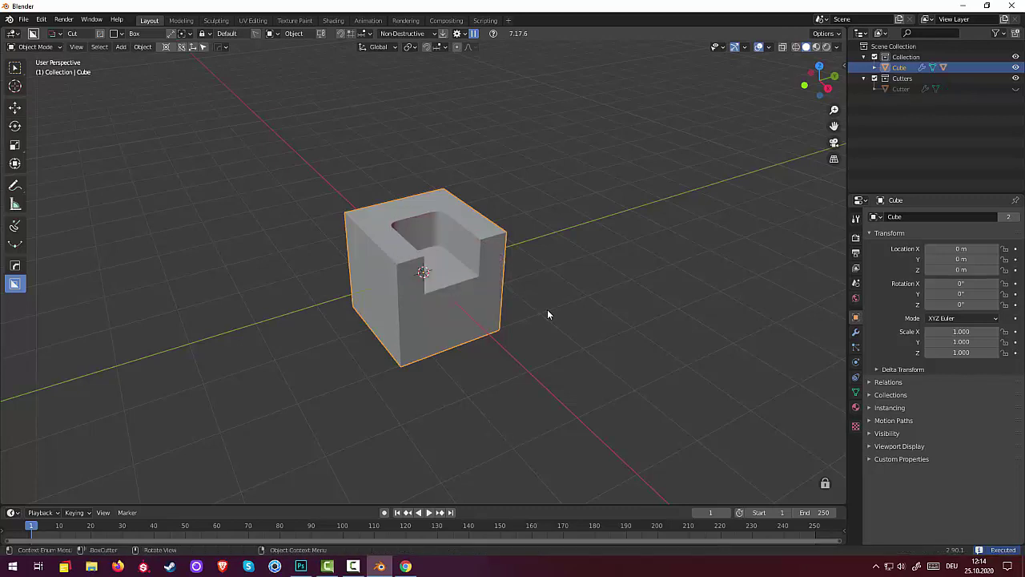
{"action": "mouse_move", "coordinate": [550, 349]}
{"action": "middle_mouse_down"}
{"action": "mouse_move", "coordinate": [496, 366]}
{"action": "mouse_move", "coordinate": [553, 345]}
{"action": "middle_mouse_up"}
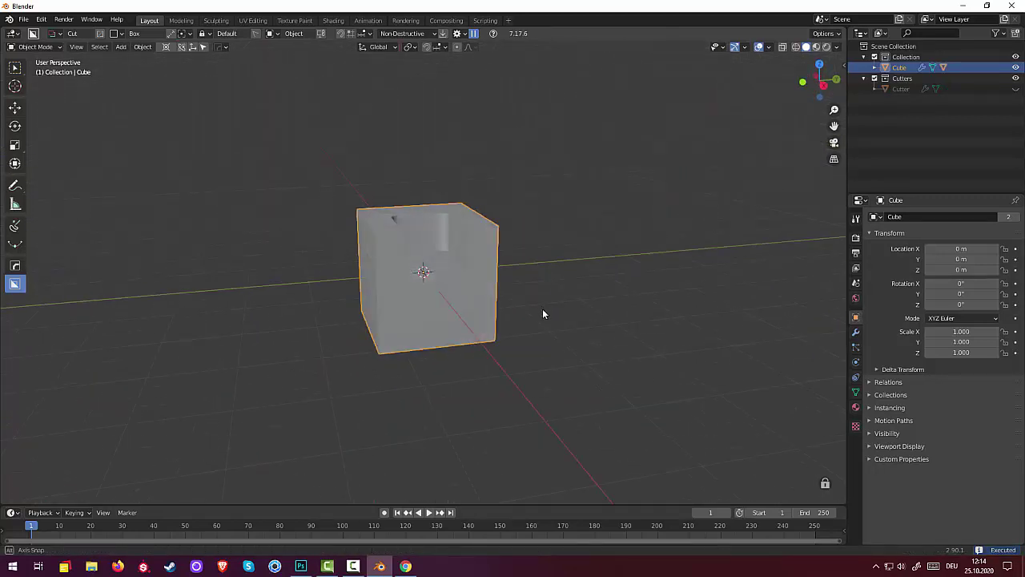
{"action": "scroll", "coordinate": [553, 344], "scroll_direction": "up", "scroll_amount": 2}
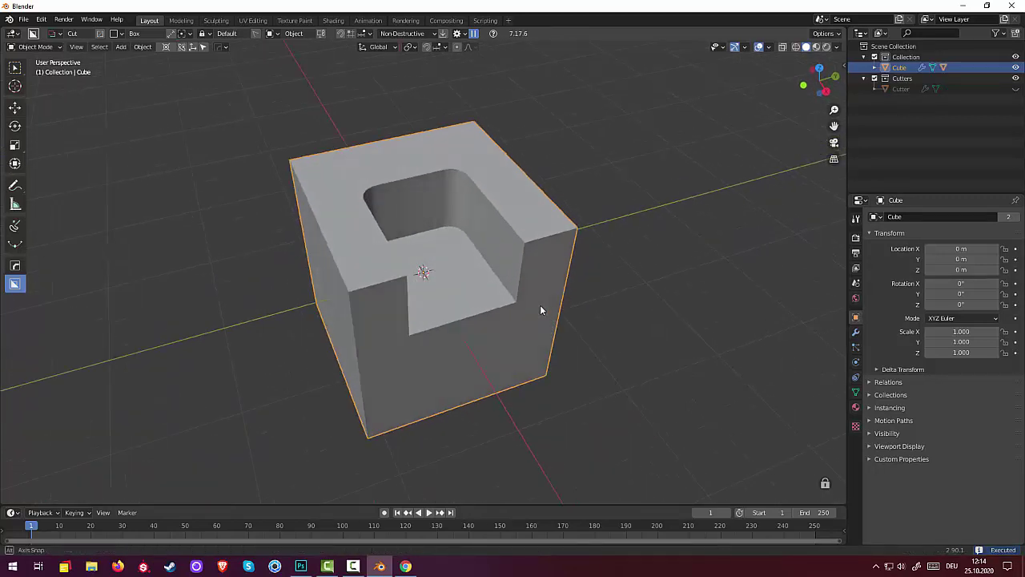
- Carve three more box-cut notches into the cube's front face and lower front, including a deeper slot
{"action": "mouse_move", "coordinate": [540, 305]}
{"action": "middle_mouse_down"}
{"action": "mouse_move", "coordinate": [538, 349]}
{"action": "mouse_move", "coordinate": [512, 321]}
{"action": "mouse_move", "coordinate": [434, 295]}
{"action": "mouse_move", "coordinate": [241, 327]}
{"action": "mouse_move", "coordinate": [646, 301]}
{"action": "mouse_move", "coordinate": [534, 283]}
{"action": "mouse_move", "coordinate": [462, 319]}
{"action": "mouse_move", "coordinate": [448, 297]}
{"action": "mouse_move", "coordinate": [467, 282]}
{"action": "mouse_move", "coordinate": [582, 316]}
{"action": "mouse_move", "coordinate": [558, 324]}
{"action": "mouse_move", "coordinate": [455, 286]}
{"action": "mouse_move", "coordinate": [508, 293]}
{"action": "mouse_move", "coordinate": [517, 322]}
{"action": "mouse_move", "coordinate": [520, 274]}
{"action": "mouse_move", "coordinate": [524, 320]}
{"action": "mouse_move", "coordinate": [513, 324]}
{"action": "mouse_move", "coordinate": [510, 293]}
{"action": "mouse_move", "coordinate": [507, 328]}
{"action": "mouse_move", "coordinate": [317, 295]}
{"action": "mouse_move", "coordinate": [300, 302]}
{"action": "mouse_move", "coordinate": [304, 315]}
{"action": "middle_mouse_up"}
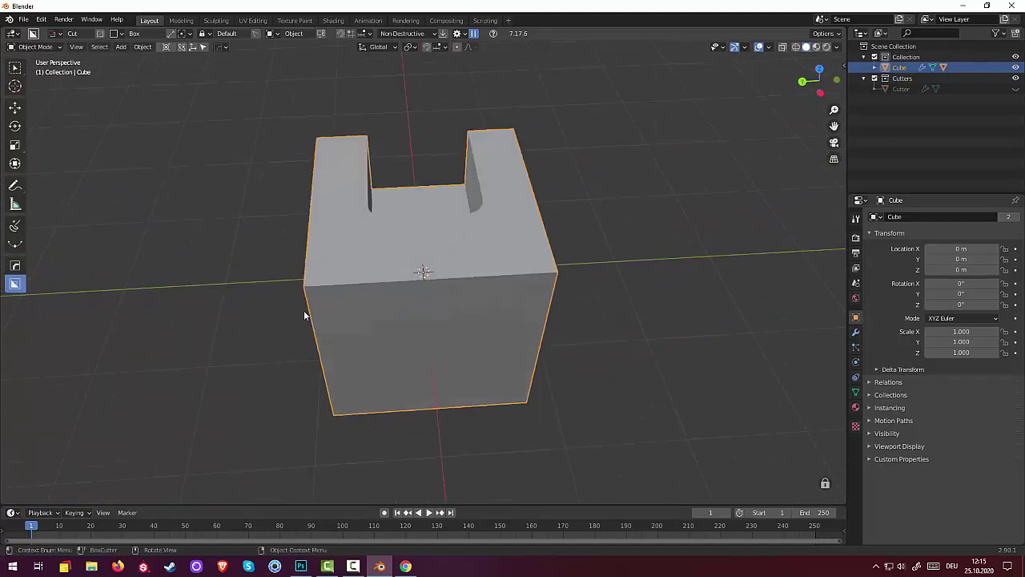
{"action": "mouse_move", "coordinate": [392, 253]}
{"action": "left_mouse_down"}
{"action": "mouse_move", "coordinate": [406, 291]}
{"action": "mouse_move", "coordinate": [498, 333]}
{"action": "left_mouse_up"}
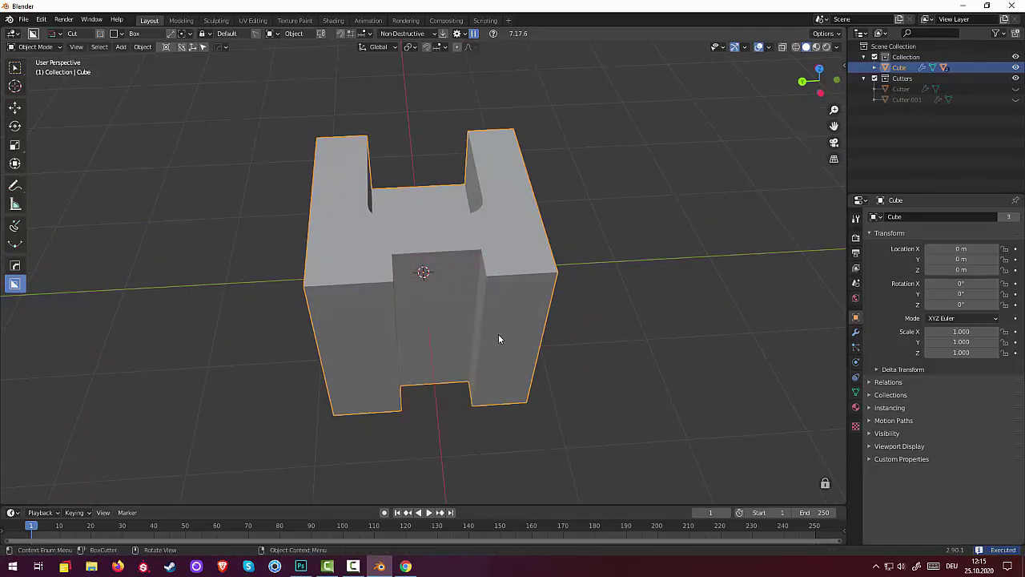
{"action": "mouse_move", "coordinate": [560, 309]}
{"action": "middle_mouse_down"}
{"action": "mouse_move", "coordinate": [632, 304]}
{"action": "mouse_move", "coordinate": [703, 321]}
{"action": "mouse_move", "coordinate": [670, 327]}
{"action": "middle_mouse_up"}
{"action": "left_click_drag", "start_coordinate": [422, 280], "coordinate": [540, 352]}
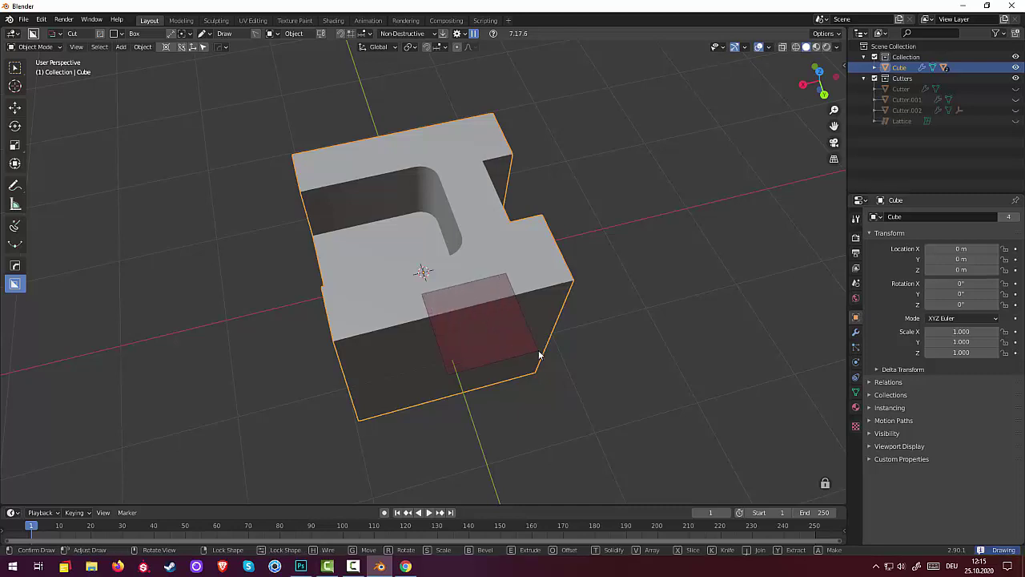
{"action": "mouse_move", "coordinate": [540, 352]}
{"action": "middle_mouse_down"}
{"action": "mouse_move", "coordinate": [789, 360]}
{"action": "mouse_move", "coordinate": [572, 338]}
{"action": "middle_mouse_up"}
{"action": "left_click_drag", "start_coordinate": [409, 297], "coordinate": [516, 350]}
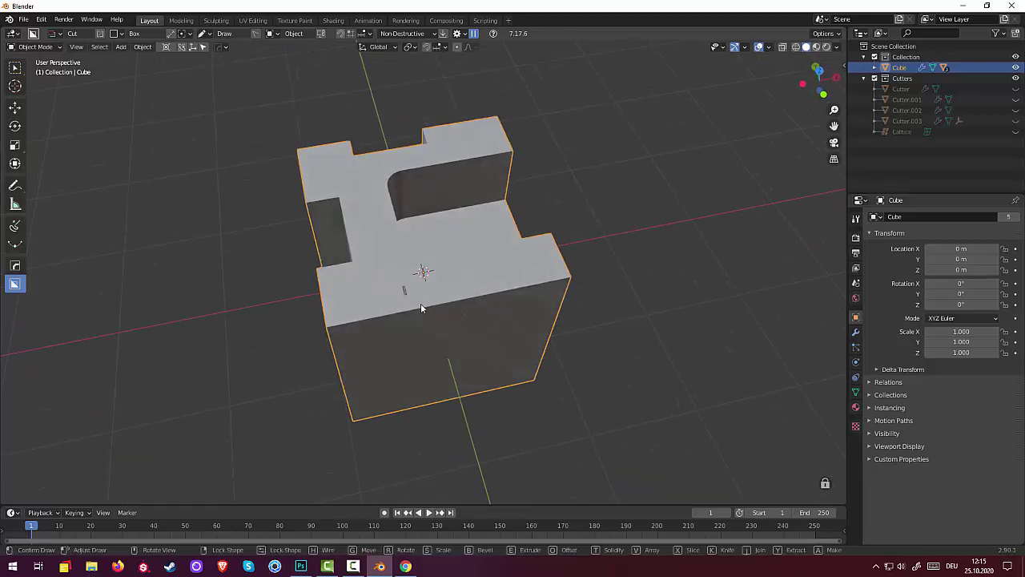
{"action": "left_click", "coordinate": [516, 345]}
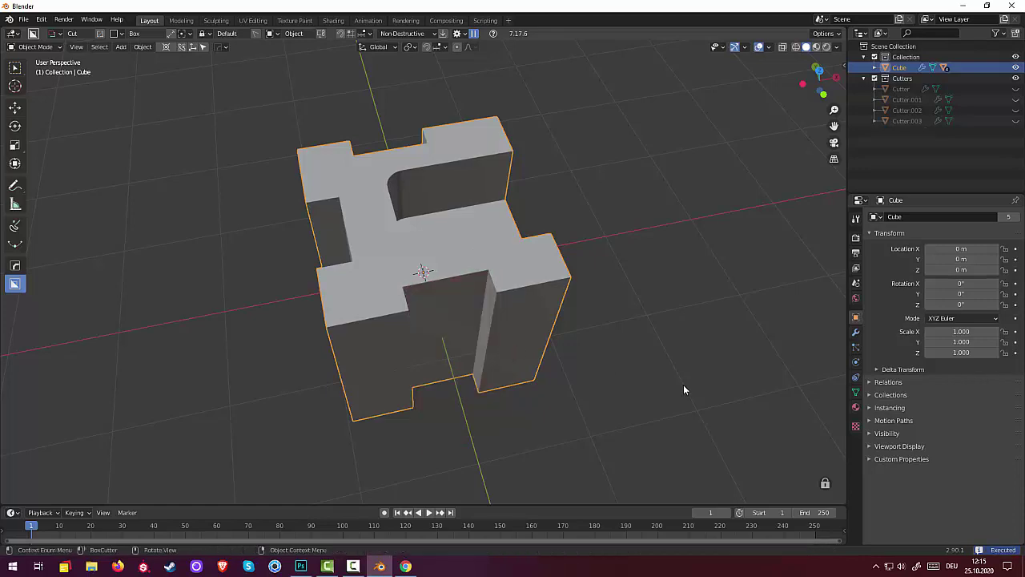
{"action": "mouse_move", "coordinate": [683, 385]}
{"action": "middle_mouse_down"}
{"action": "mouse_move", "coordinate": [628, 337]}
{"action": "mouse_move", "coordinate": [556, 325]}
{"action": "mouse_move", "coordinate": [434, 351]}
{"action": "mouse_move", "coordinate": [396, 403]}
{"action": "mouse_move", "coordinate": [165, 323]}
{"action": "mouse_move", "coordinate": [242, 333]}
{"action": "mouse_move", "coordinate": [483, 403]}
{"action": "mouse_move", "coordinate": [575, 385]}
{"action": "mouse_move", "coordinate": [563, 379]}
{"action": "middle_mouse_up"}
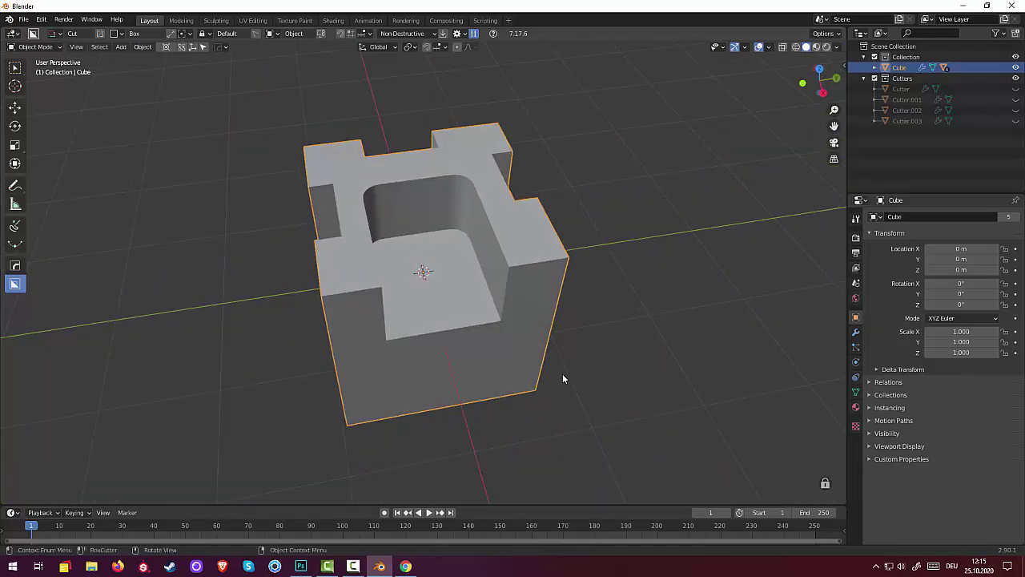
- Show the BoxCutter helper popup with its shape, mode, Snap Angle and Taper settings
{"action": "right_click", "coordinate": [455, 299]}
{"action": "key", "text": "ctrl"}
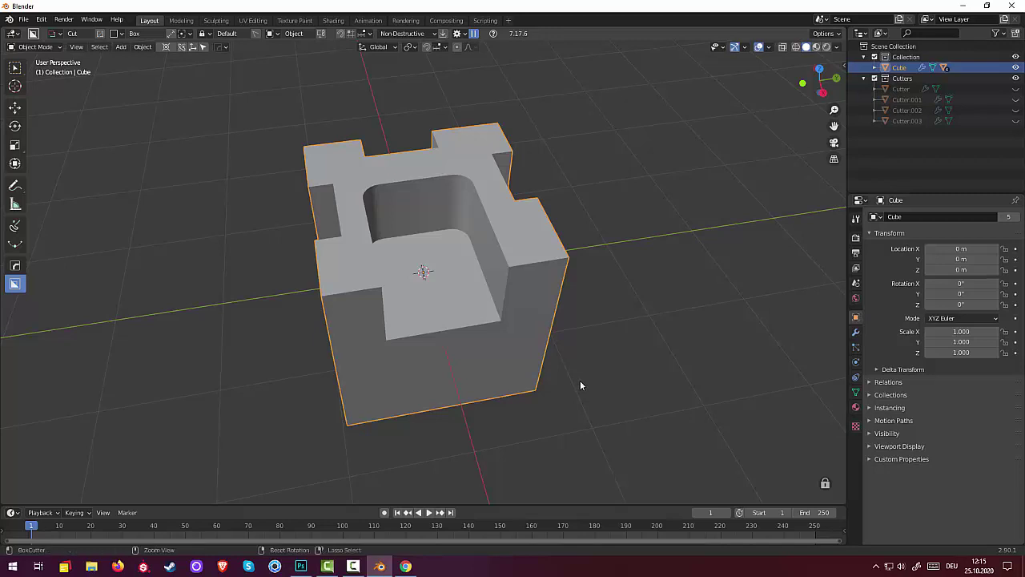
{"action": "key", "text": "ctrl+d"}
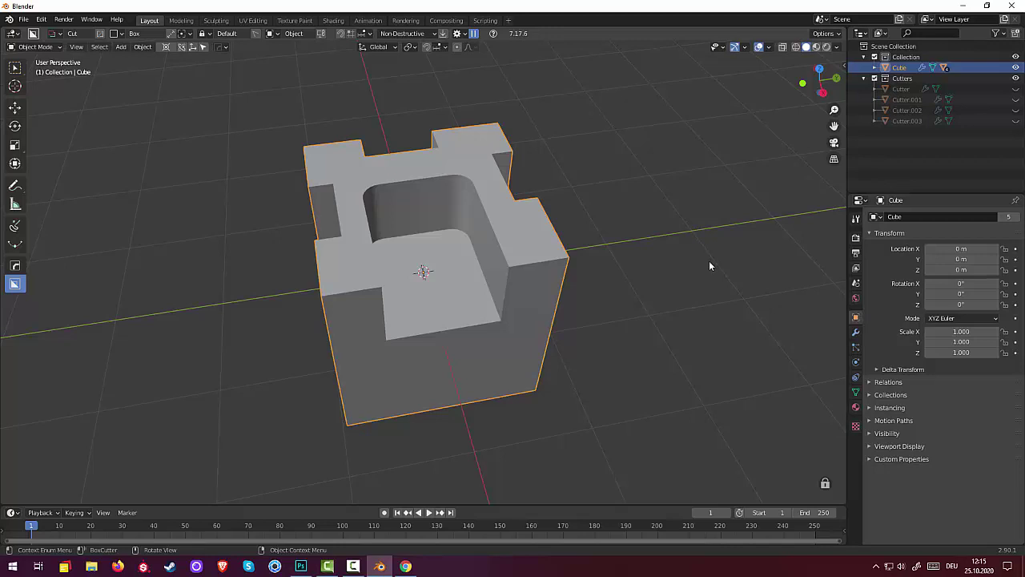
{"action": "key", "text": "d"}
{"action": "key", "text": "d"}
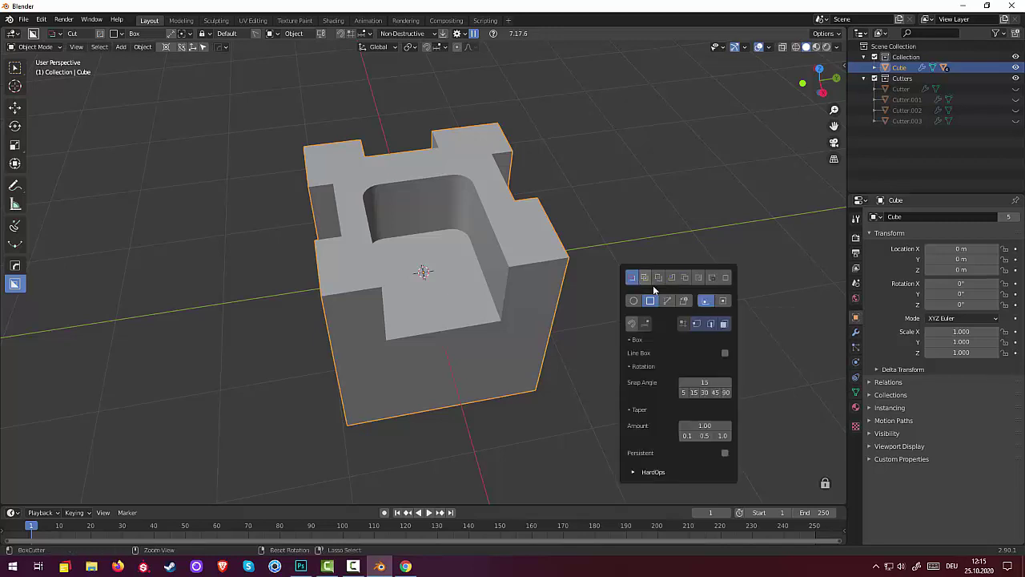
- Switch the cut shape to Circle and bore two round holes through the recessed ledge
{"action": "left_click", "coordinate": [634, 301]}
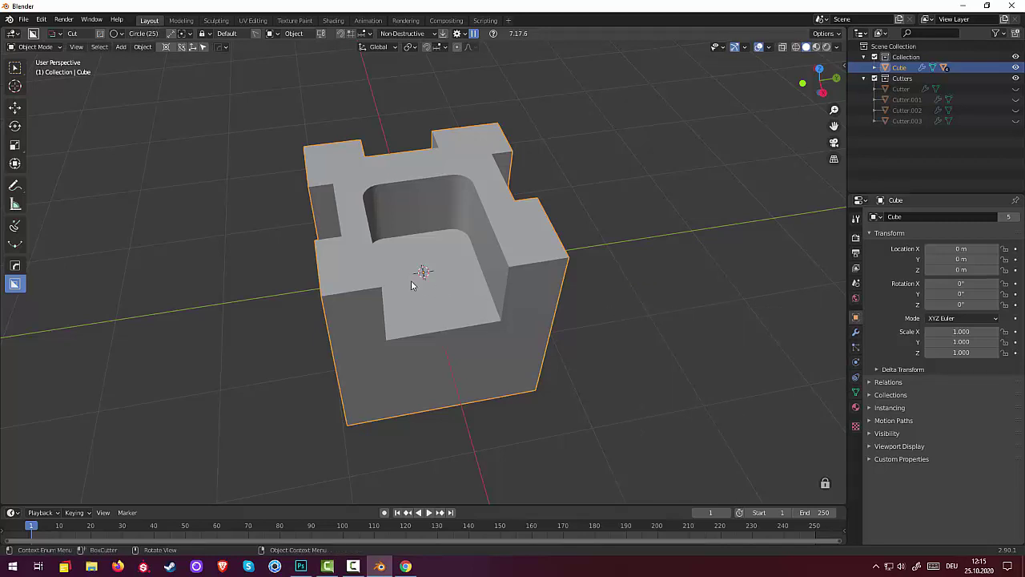
{"action": "left_click_drag", "start_coordinate": [414, 280], "coordinate": [434, 296]}
{"action": "mouse_move", "coordinate": [451, 294]}
{"action": "middle_mouse_down"}
{"action": "mouse_move", "coordinate": [475, 332]}
{"action": "mouse_move", "coordinate": [452, 351]}
{"action": "mouse_move", "coordinate": [425, 265]}
{"action": "mouse_move", "coordinate": [480, 275]}
{"action": "mouse_move", "coordinate": [487, 293]}
{"action": "mouse_move", "coordinate": [481, 285]}
{"action": "middle_mouse_up"}
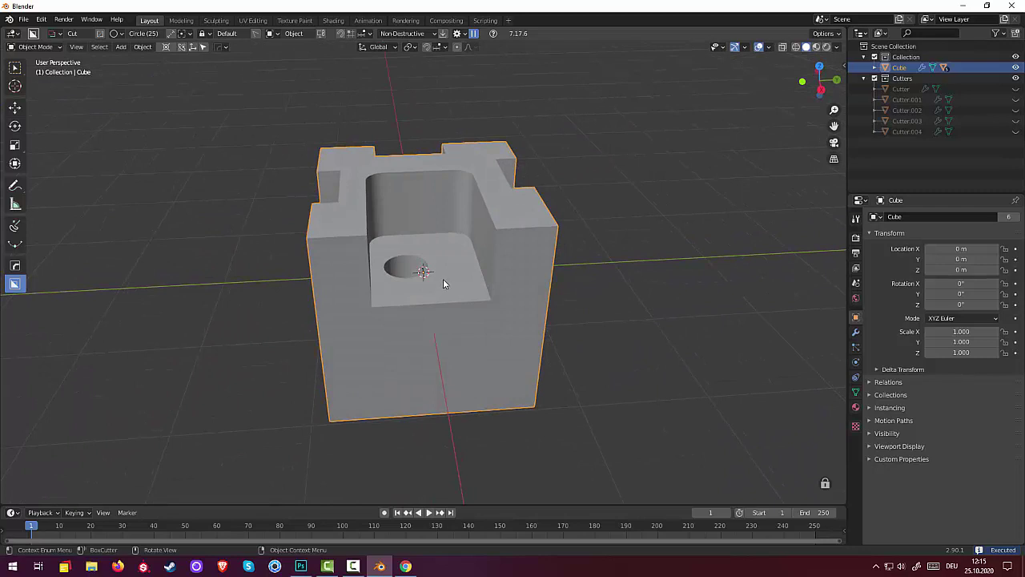
{"action": "left_click_drag", "start_coordinate": [443, 283], "coordinate": [456, 293]}
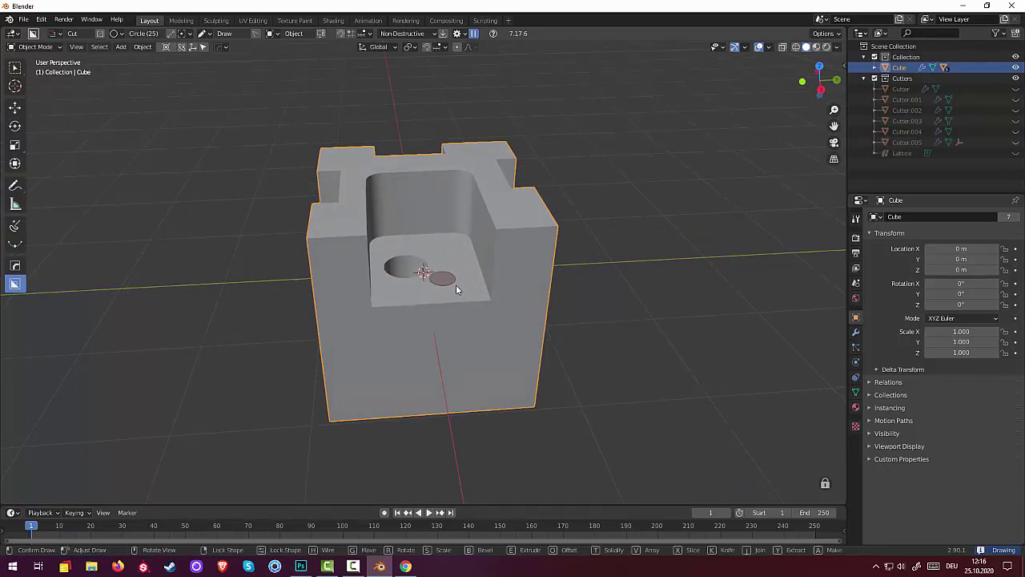
{"action": "left_click_drag", "start_coordinate": [457, 287], "coordinate": [458, 287]}
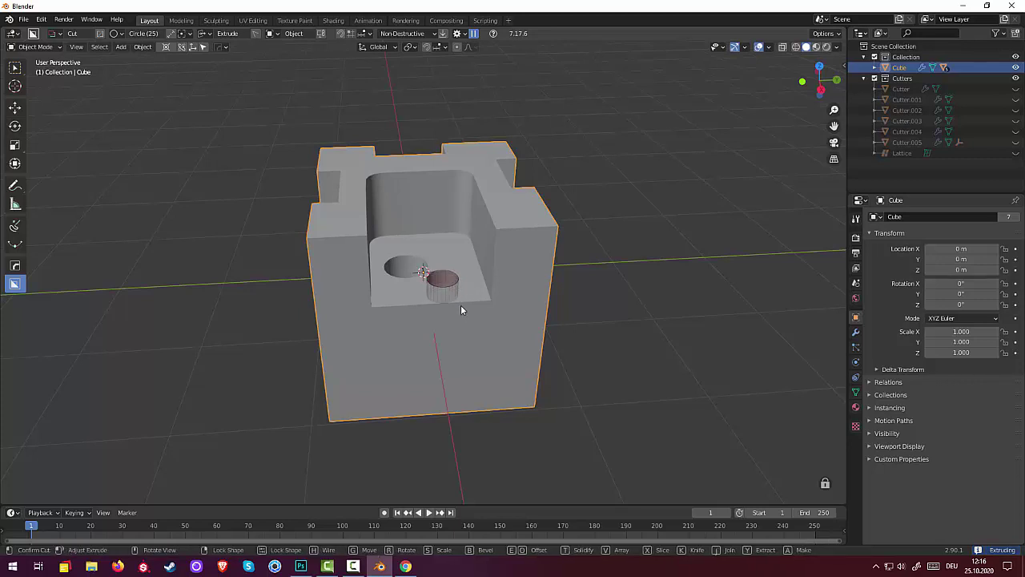
{"action": "left_click", "coordinate": [468, 356]}
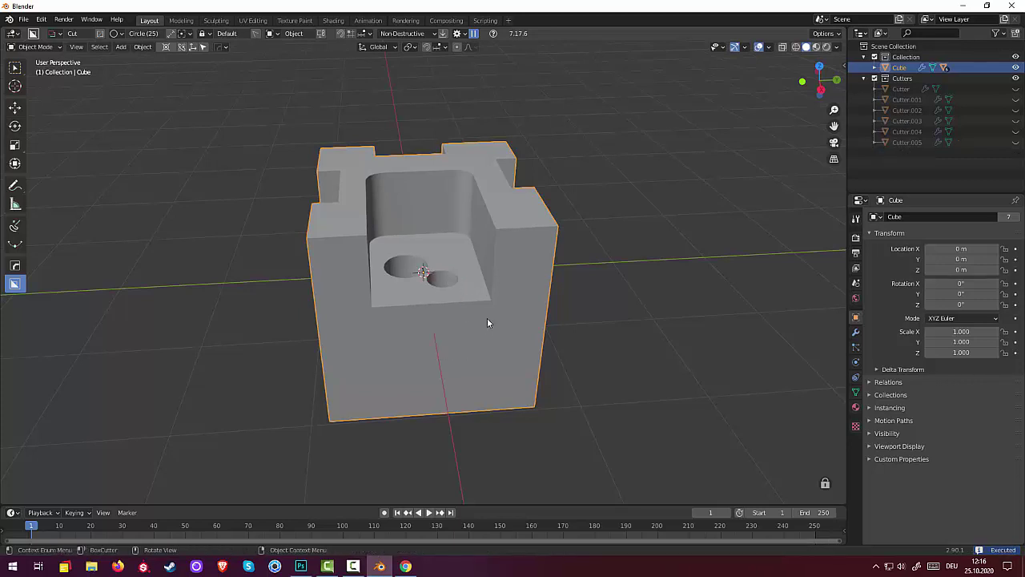
{"action": "mouse_move", "coordinate": [487, 317]}
{"action": "middle_mouse_down"}
{"action": "mouse_move", "coordinate": [487, 384]}
{"action": "mouse_move", "coordinate": [474, 391]}
{"action": "mouse_move", "coordinate": [488, 310]}
{"action": "mouse_move", "coordinate": [437, 322]}
{"action": "mouse_move", "coordinate": [417, 284]}
{"action": "mouse_move", "coordinate": [531, 252]}
{"action": "mouse_move", "coordinate": [569, 227]}
{"action": "mouse_move", "coordinate": [498, 172]}
{"action": "mouse_move", "coordinate": [508, 149]}
{"action": "mouse_move", "coordinate": [590, 149]}
{"action": "mouse_move", "coordinate": [622, 122]}
{"action": "mouse_move", "coordinate": [584, 134]}
{"action": "middle_mouse_up"}
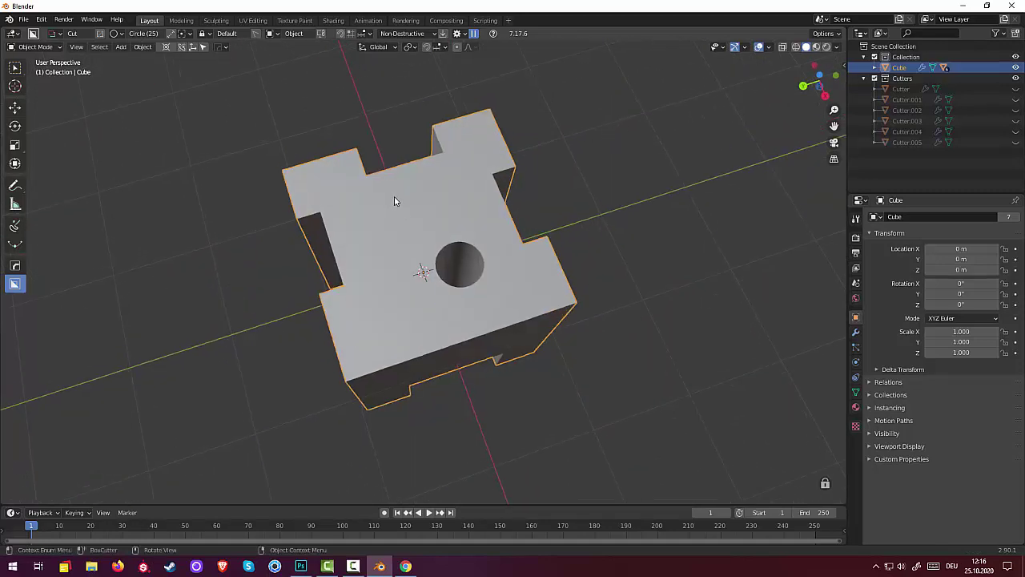
- Cut one more locked circle hole into the top face, then delete the carved cube
{"action": "mouse_move", "coordinate": [394, 200]}
{"action": "left_mouse_down"}
{"action": "mouse_move", "coordinate": [444, 232]}
{"action": "mouse_move", "coordinate": [424, 215]}
{"action": "left_mouse_up"}
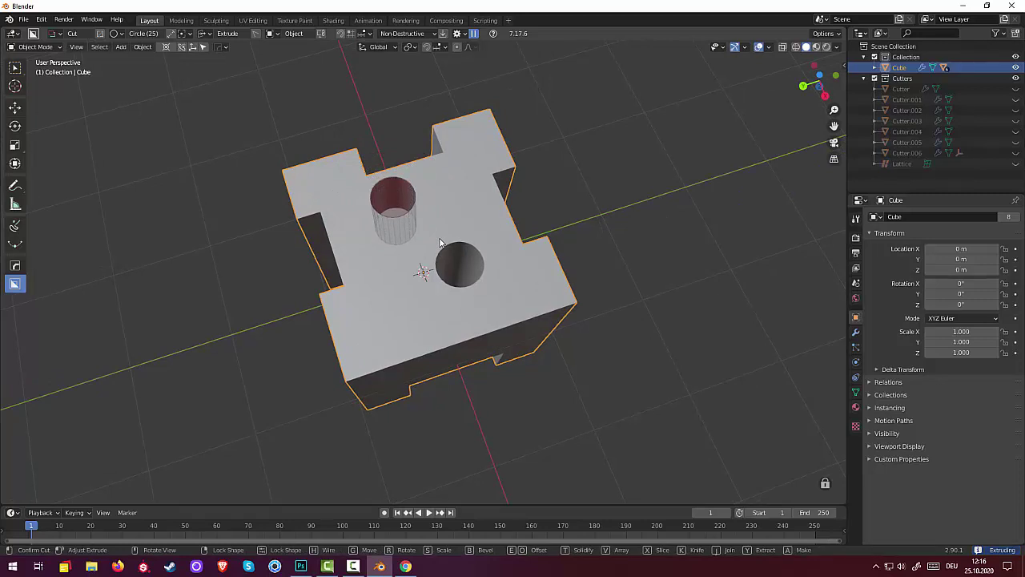
{"action": "key", "text": "Tab"}
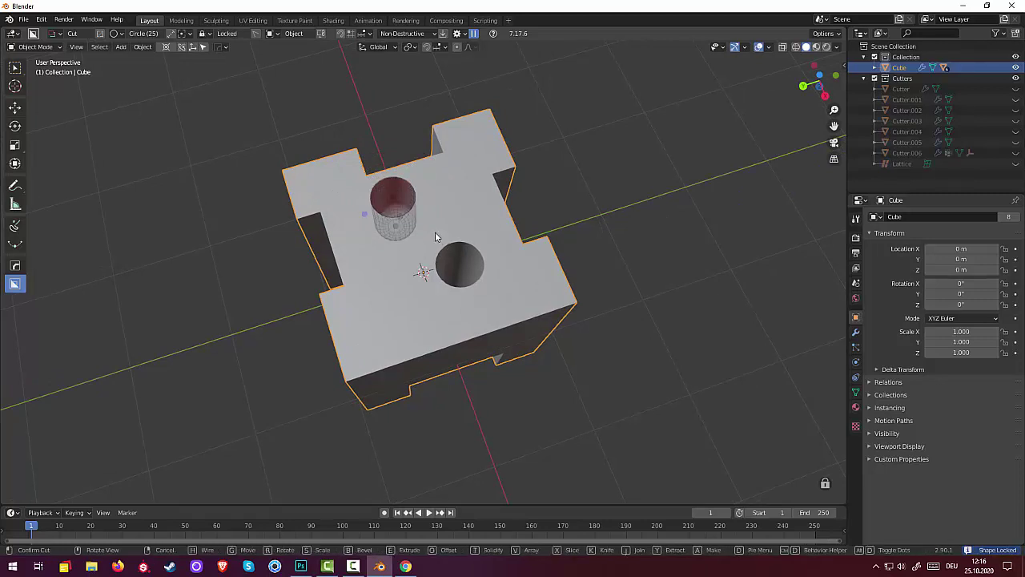
{"action": "left_click", "coordinate": [435, 232]}
{"action": "mouse_move", "coordinate": [435, 233]}
{"action": "middle_mouse_down"}
{"action": "mouse_move", "coordinate": [505, 240]}
{"action": "mouse_move", "coordinate": [470, 266]}
{"action": "mouse_move", "coordinate": [407, 245]}
{"action": "mouse_move", "coordinate": [738, 163]}
{"action": "mouse_move", "coordinate": [142, 236]}
{"action": "mouse_move", "coordinate": [764, 82]}
{"action": "mouse_move", "coordinate": [584, 144]}
{"action": "mouse_move", "coordinate": [636, 293]}
{"action": "mouse_move", "coordinate": [697, 224]}
{"action": "mouse_move", "coordinate": [702, 174]}
{"action": "mouse_move", "coordinate": [680, 180]}
{"action": "middle_mouse_up"}
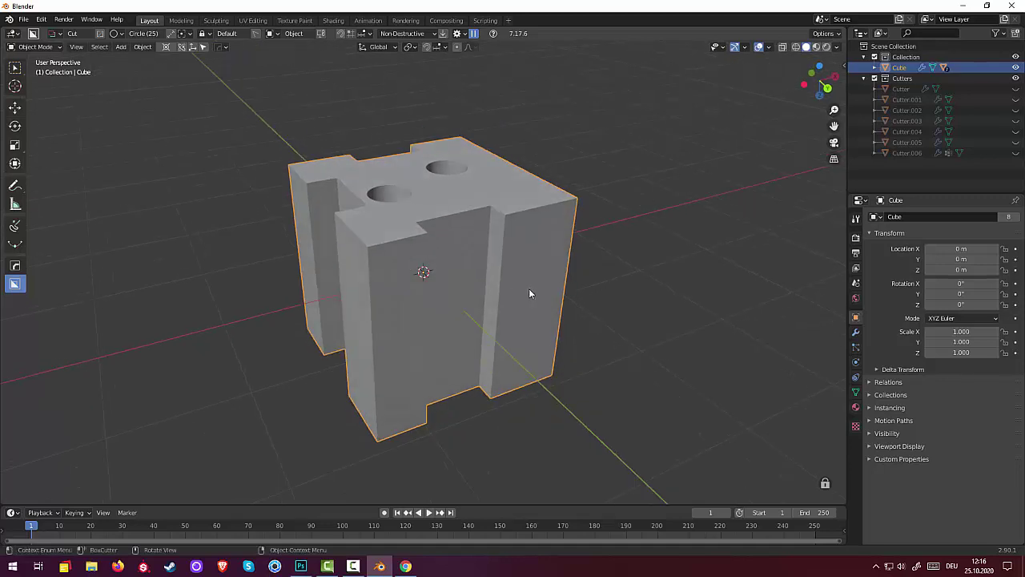
{"action": "key", "text": "Delete"}
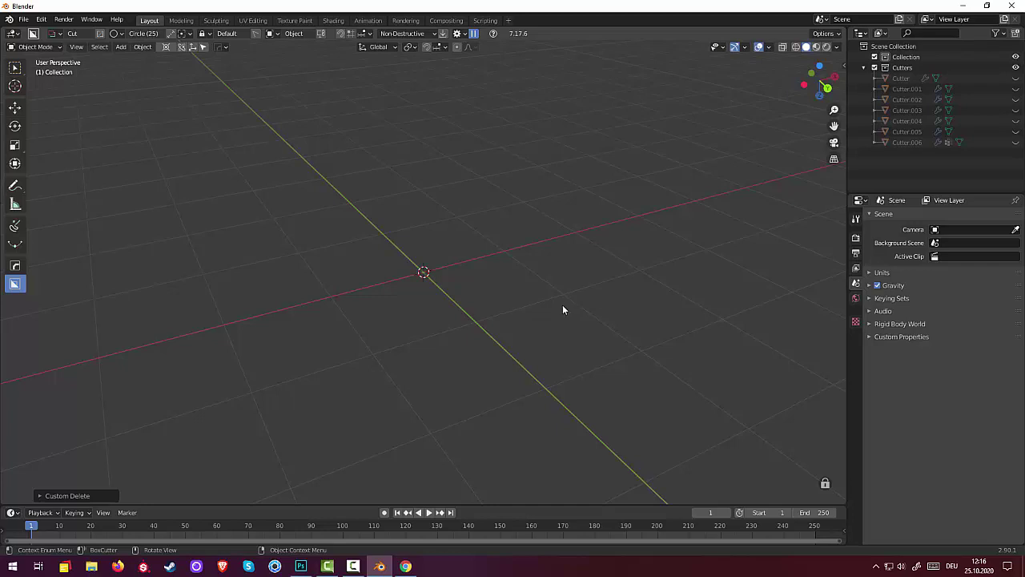
- Add a new mesh cube, Cube.001, at the scene origin
{"action": "right_click", "coordinate": [784, 407]}
{"action": "left_click", "coordinate": [764, 354]}
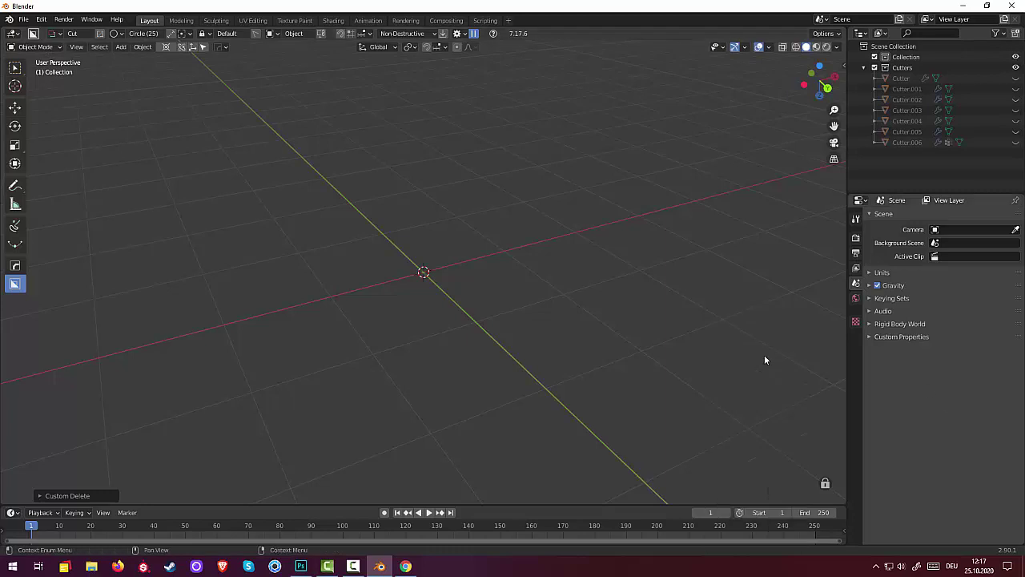
{"action": "key", "text": "shift+a"}
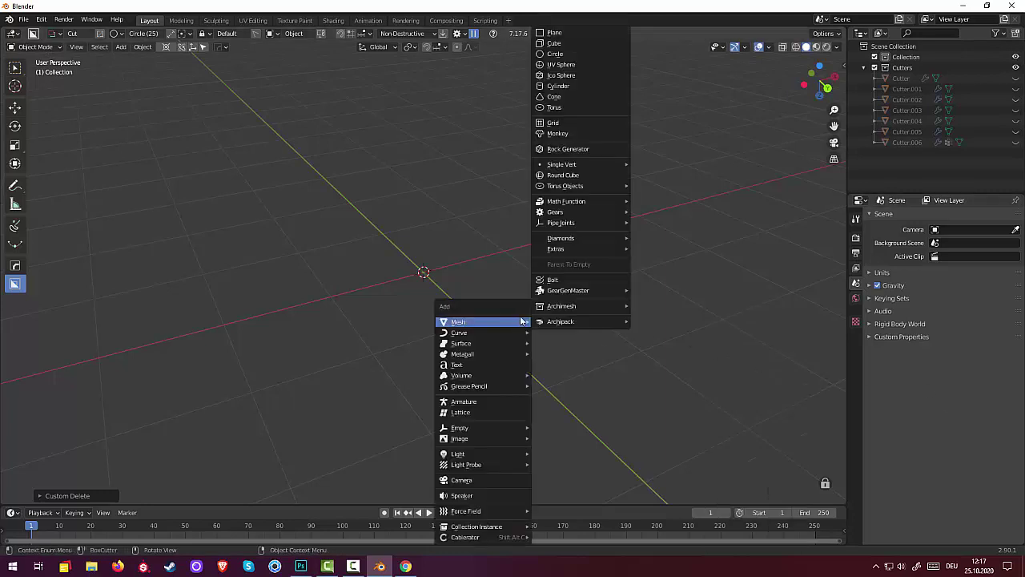
{"action": "left_click", "coordinate": [567, 42]}
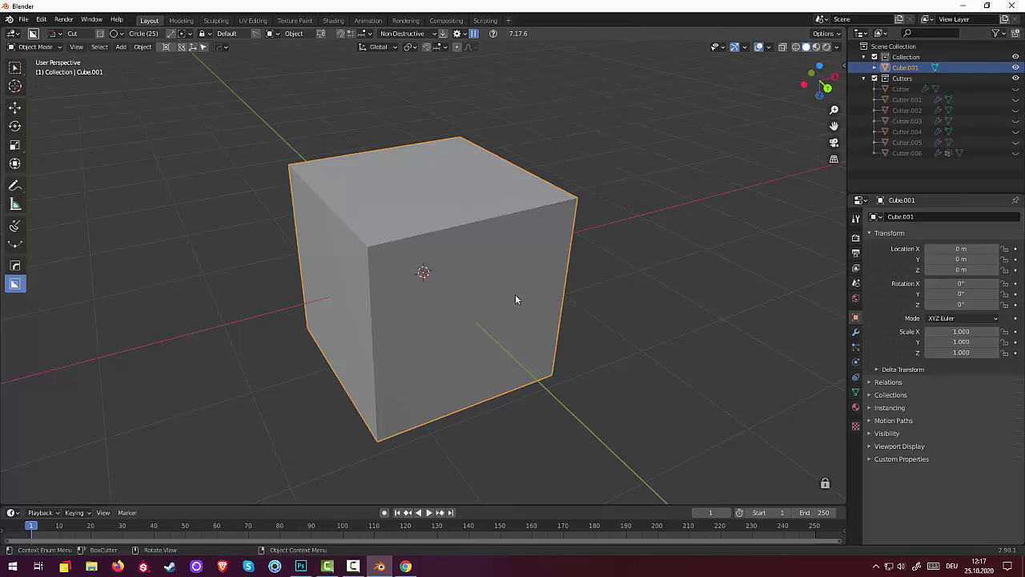
- Orbit and zoom around Cube.001 to a top-down angle, then reselect it
{"action": "middle_click_drag", "start_coordinate": [517, 297], "coordinate": [561, 306]}
{"action": "middle_click_drag", "start_coordinate": [519, 301], "coordinate": [528, 299]}
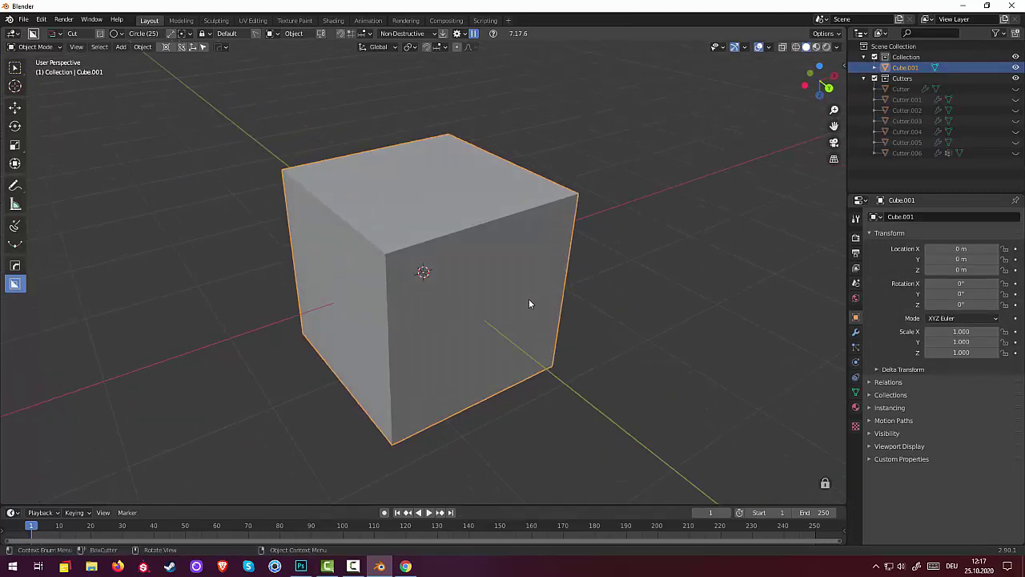
{"action": "scroll", "coordinate": [527, 302], "scroll_direction": "down", "scroll_amount": 3}
{"action": "scroll", "coordinate": [525, 302], "scroll_direction": "up", "scroll_amount": 2}
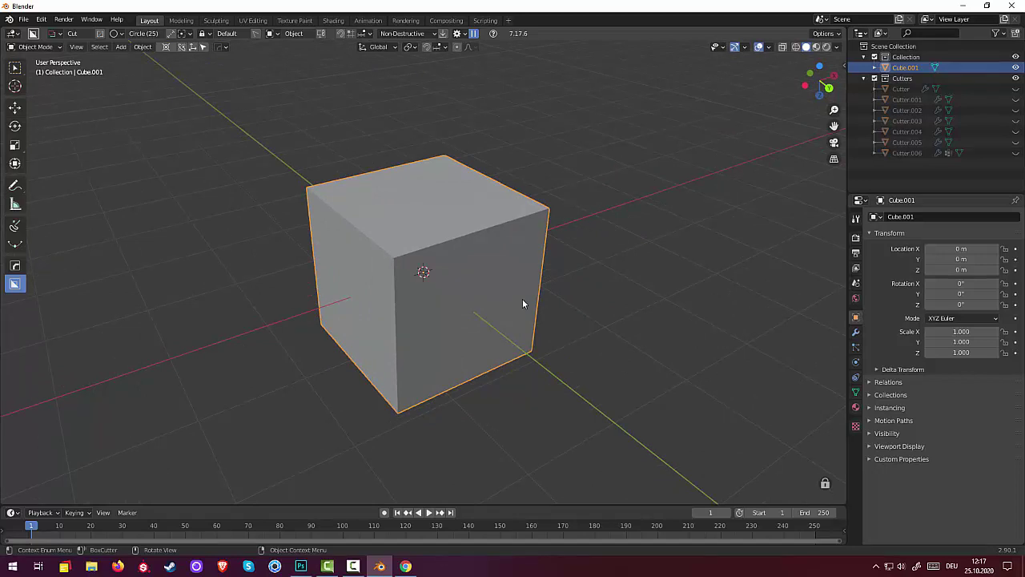
{"action": "scroll", "coordinate": [523, 307], "scroll_direction": "down", "scroll_amount": 2}
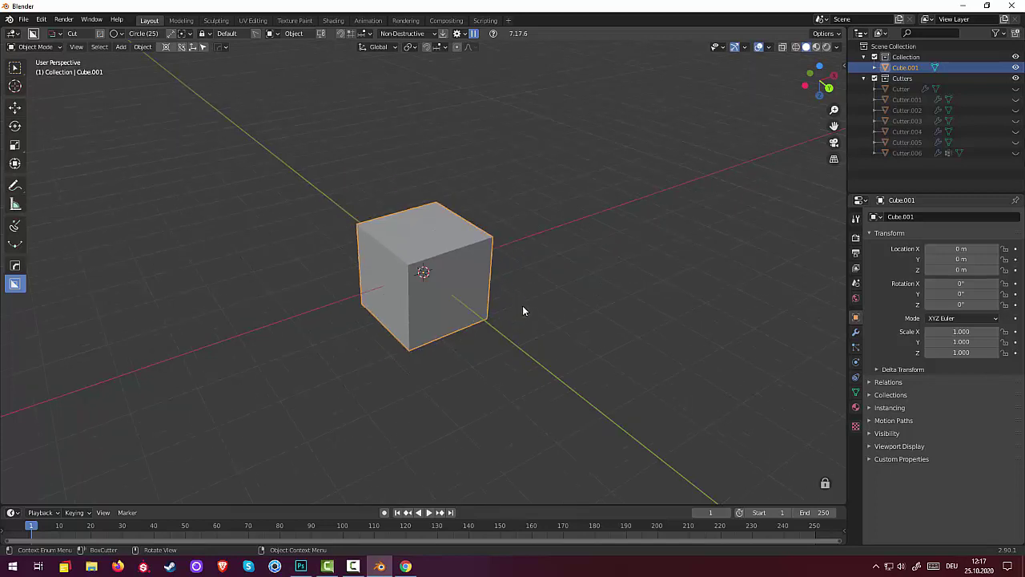
{"action": "scroll", "coordinate": [521, 313], "scroll_direction": "up", "scroll_amount": 2}
{"action": "left_click", "coordinate": [639, 318]}
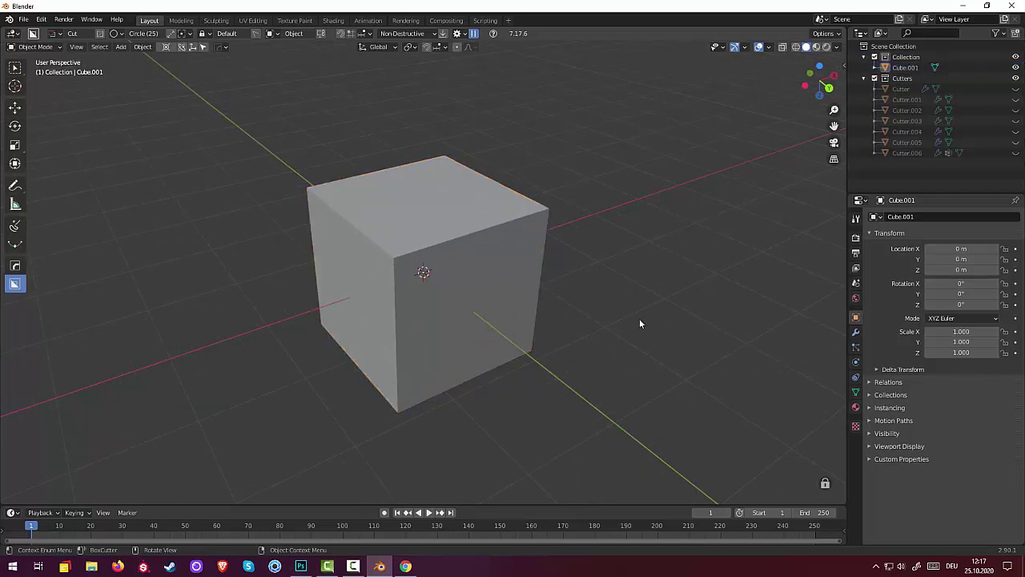
{"action": "left_click", "coordinate": [494, 316]}
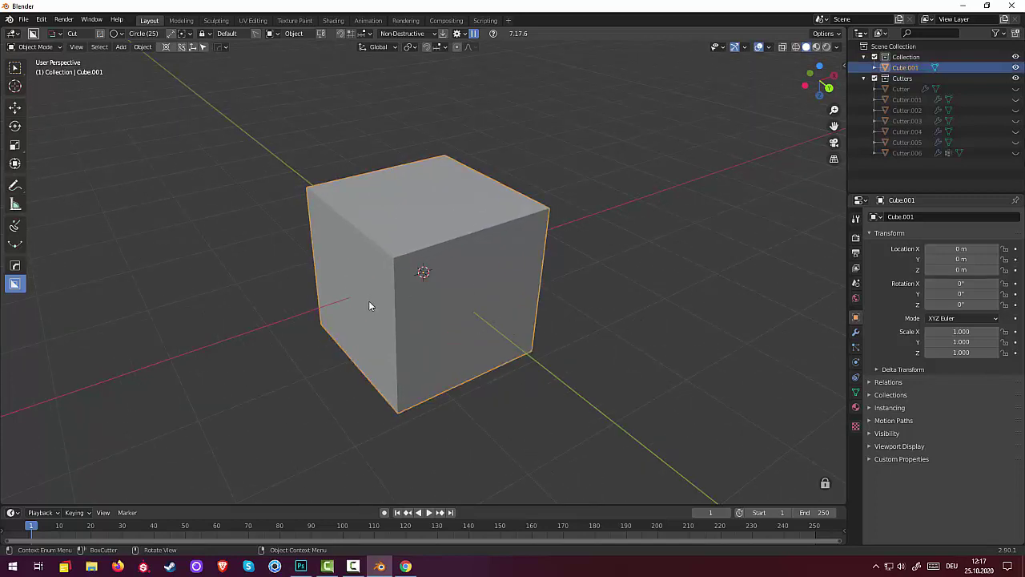
{"action": "mouse_move", "coordinate": [368, 305]}
{"action": "middle_mouse_down"}
{"action": "mouse_move", "coordinate": [455, 336]}
{"action": "mouse_move", "coordinate": [613, 299]}
{"action": "mouse_move", "coordinate": [251, 359]}
{"action": "mouse_move", "coordinate": [348, 341]}
{"action": "mouse_move", "coordinate": [259, 316]}
{"action": "mouse_move", "coordinate": [763, 320]}
{"action": "mouse_move", "coordinate": [652, 309]}
{"action": "mouse_move", "coordinate": [687, 349]}
{"action": "middle_mouse_up"}
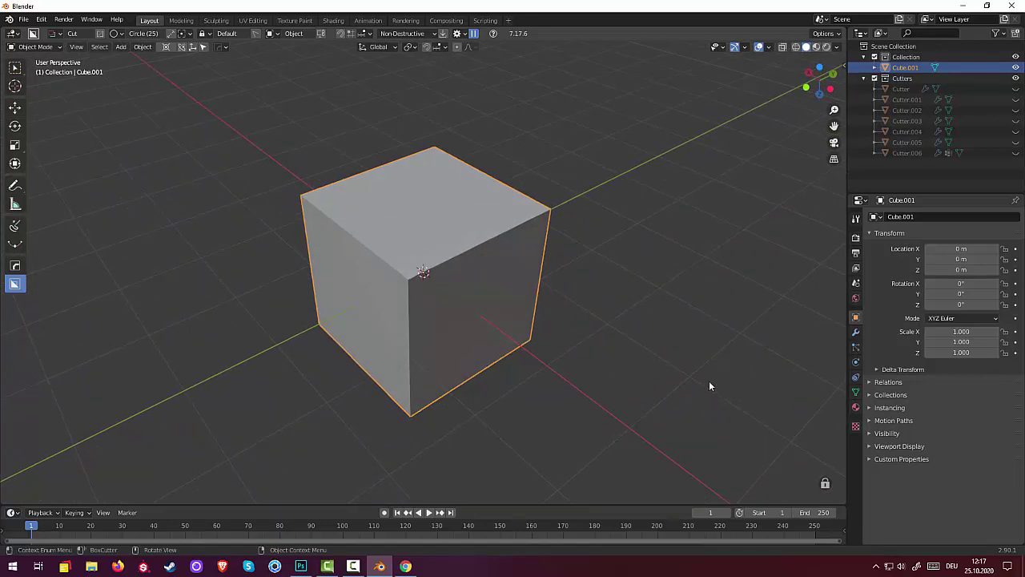
{"action": "left_click", "coordinate": [644, 386]}
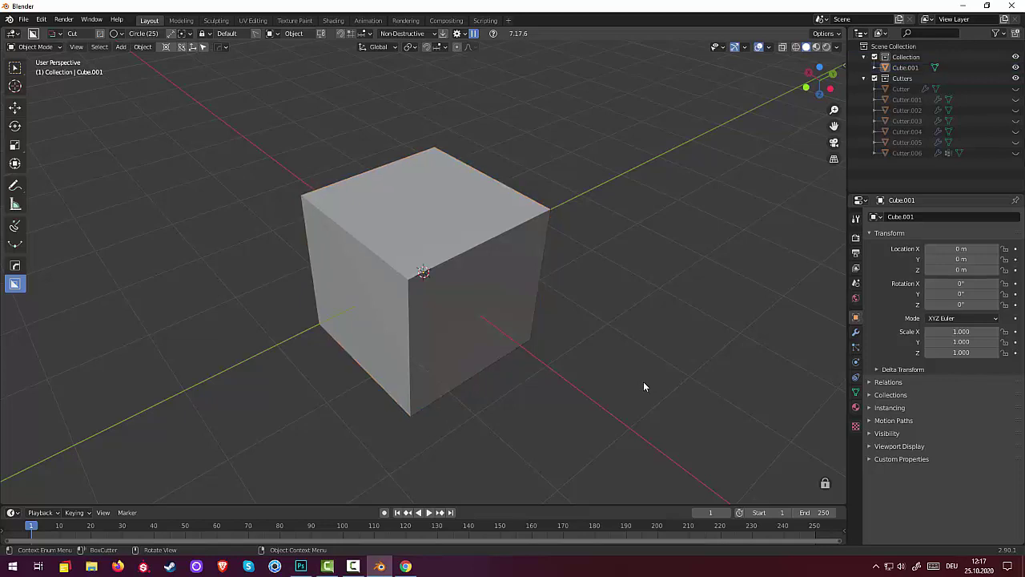
{"action": "left_click", "coordinate": [483, 326]}
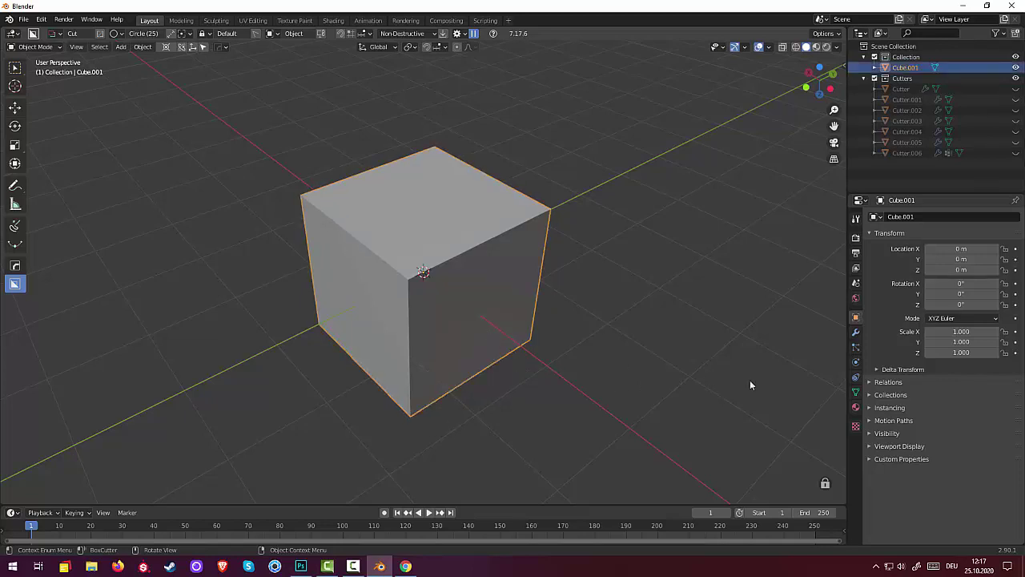
- Change the BoxCutter cut shape from Circle to Custom in the helper popup
{"action": "key", "text": "d"}
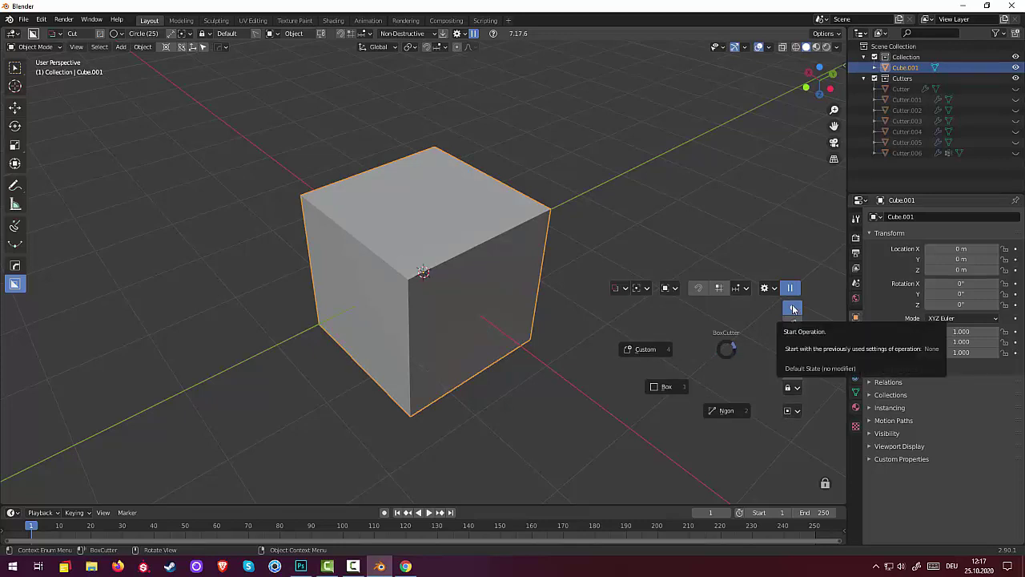
{"action": "left_click", "coordinate": [623, 288]}
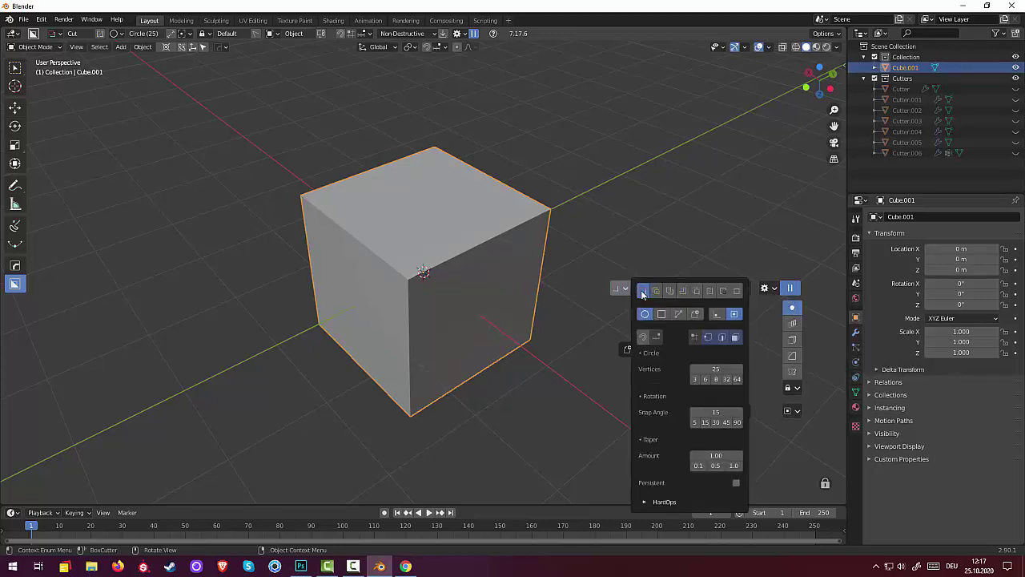
{"action": "key", "text": "d"}
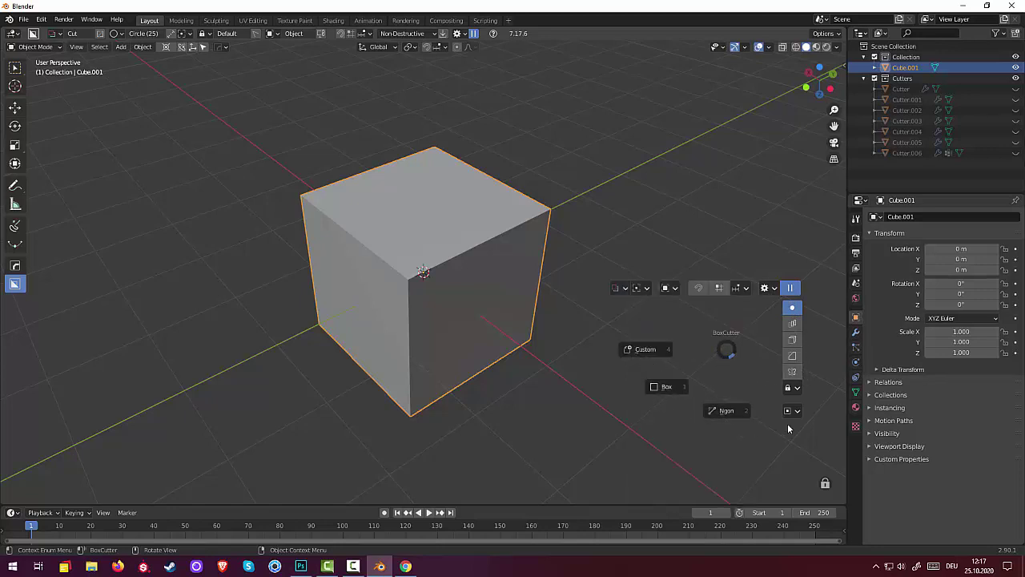
{"action": "left_click", "coordinate": [574, 299]}
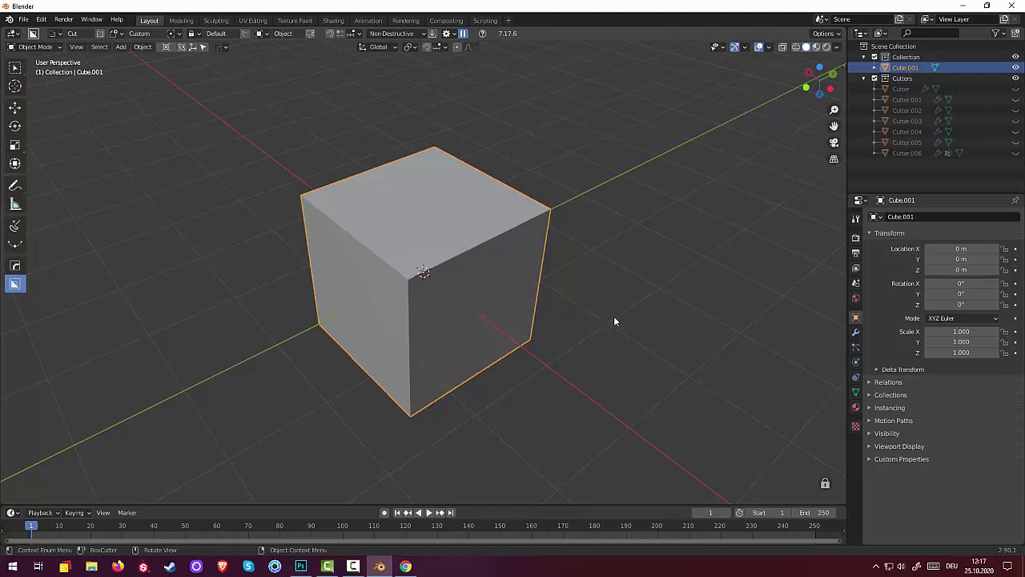
{"action": "key", "text": "ctrl+g"}
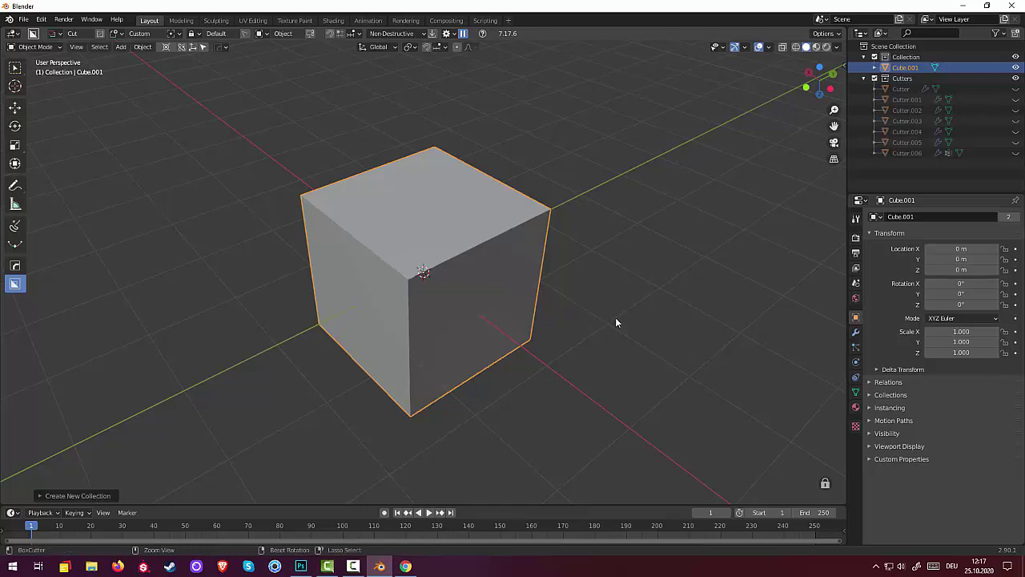
{"action": "key", "text": "ctrl+g"}
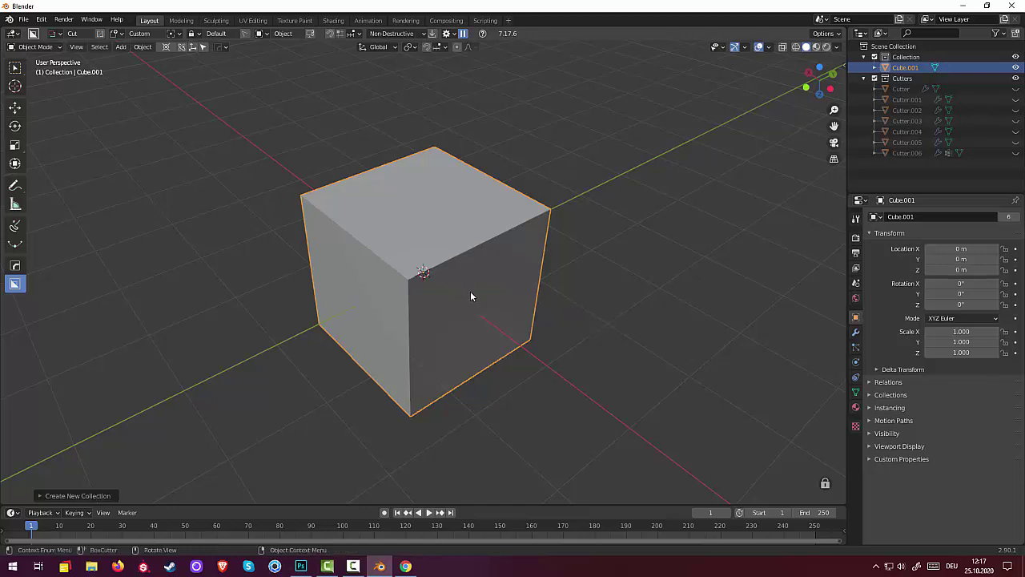
{"action": "key", "text": "ctrl"}
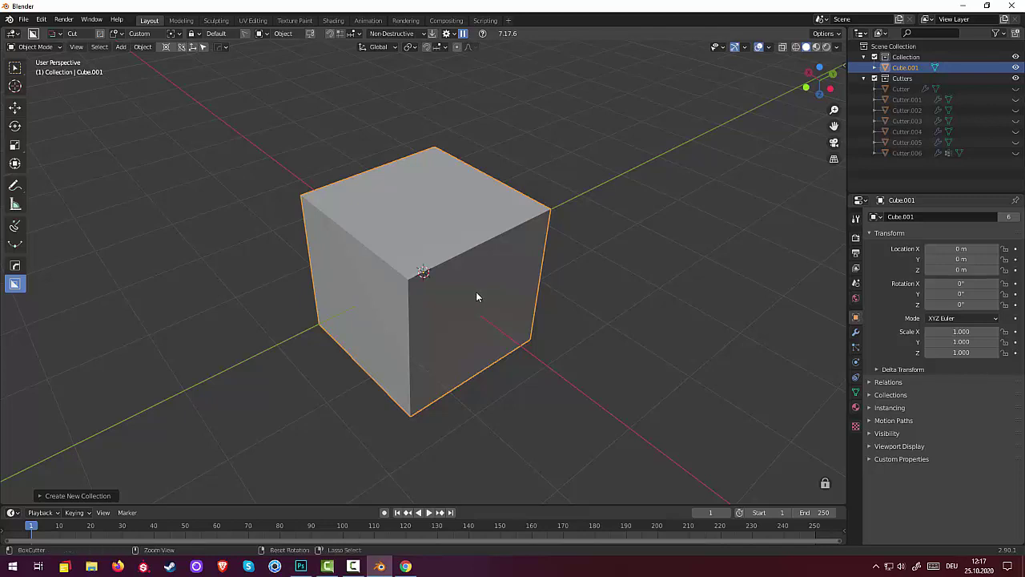
{"action": "key", "text": "d"}
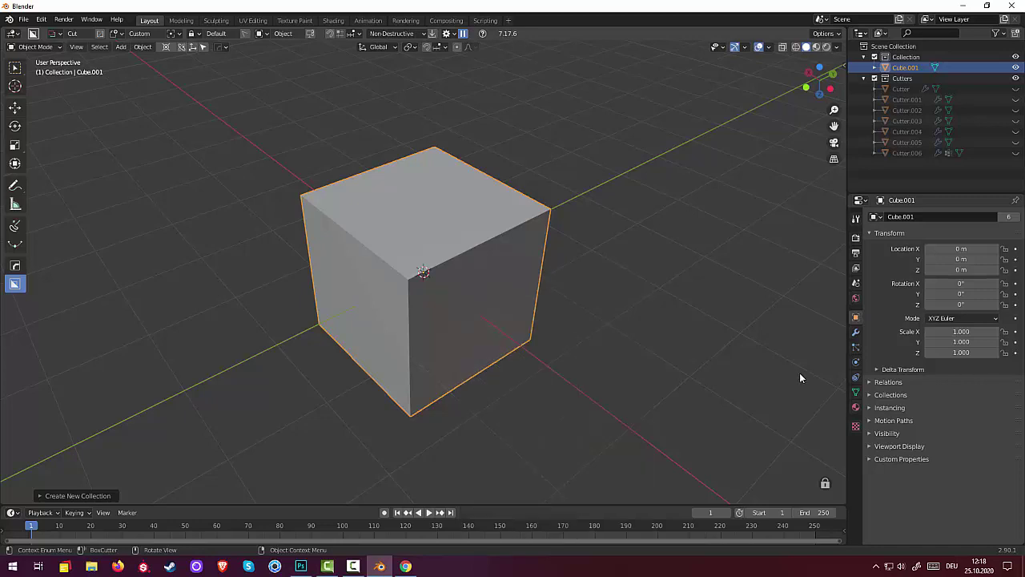
{"action": "left_click", "coordinate": [732, 377]}
{"action": "mouse_move", "coordinate": [691, 325]}
{"action": "middle_mouse_down"}
{"action": "mouse_move", "coordinate": [517, 336]}
{"action": "mouse_move", "coordinate": [460, 312]}
{"action": "middle_mouse_up"}
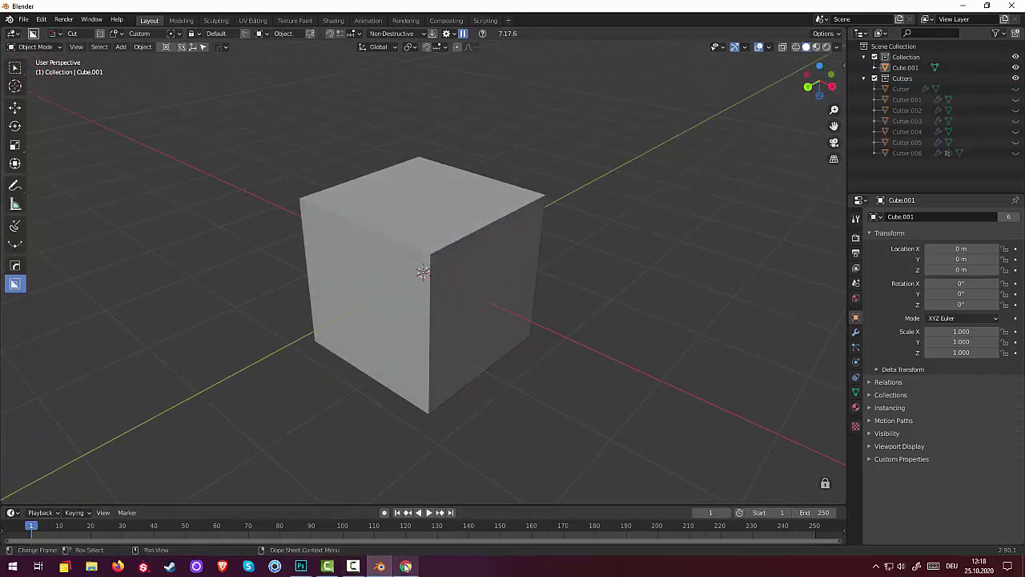
{"action": "left_click", "coordinate": [381, 328]}
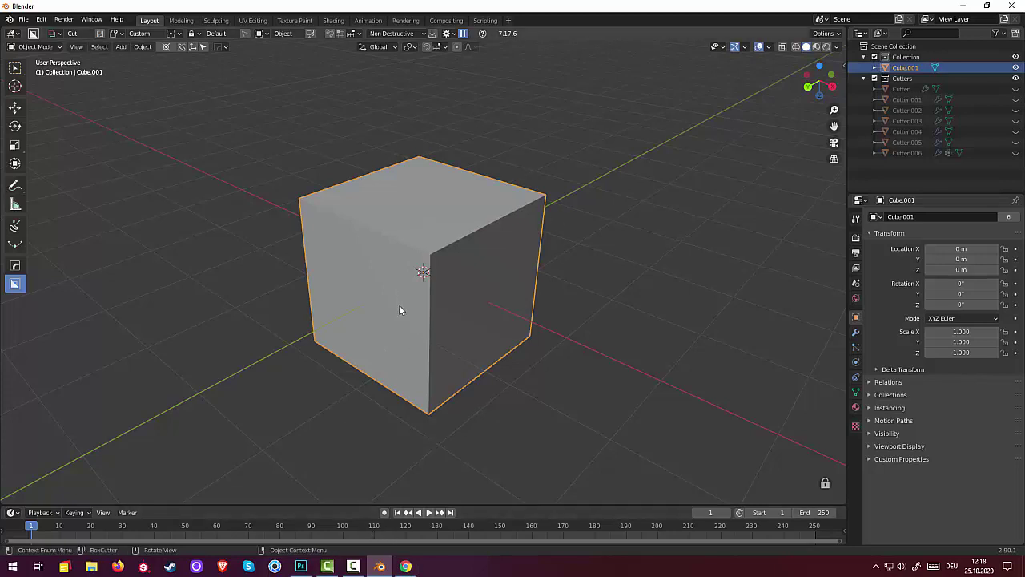
{"action": "left_click", "coordinate": [352, 567]}
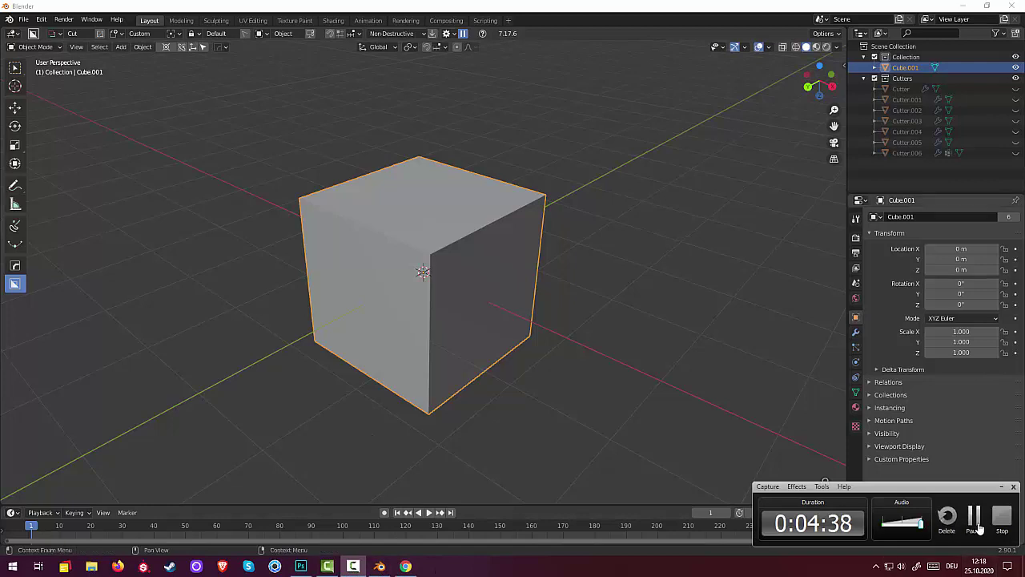
{"action": "left_click", "coordinate": [974, 521]}
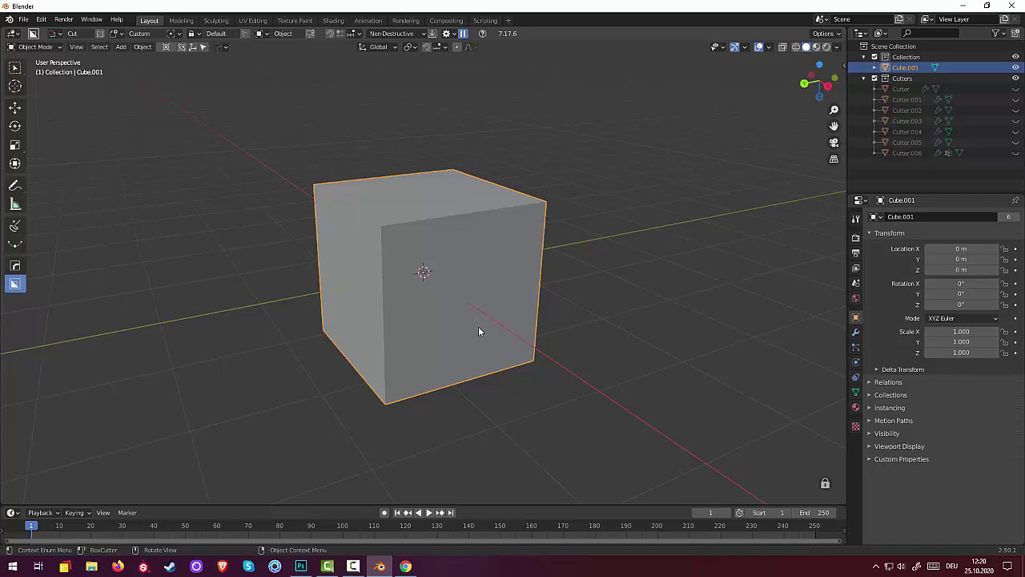
- Set the shape back to Circle and draw a circular knife cut on Cube.001's front face
{"action": "key", "text": "d"}
{"action": "key", "text": "d"}
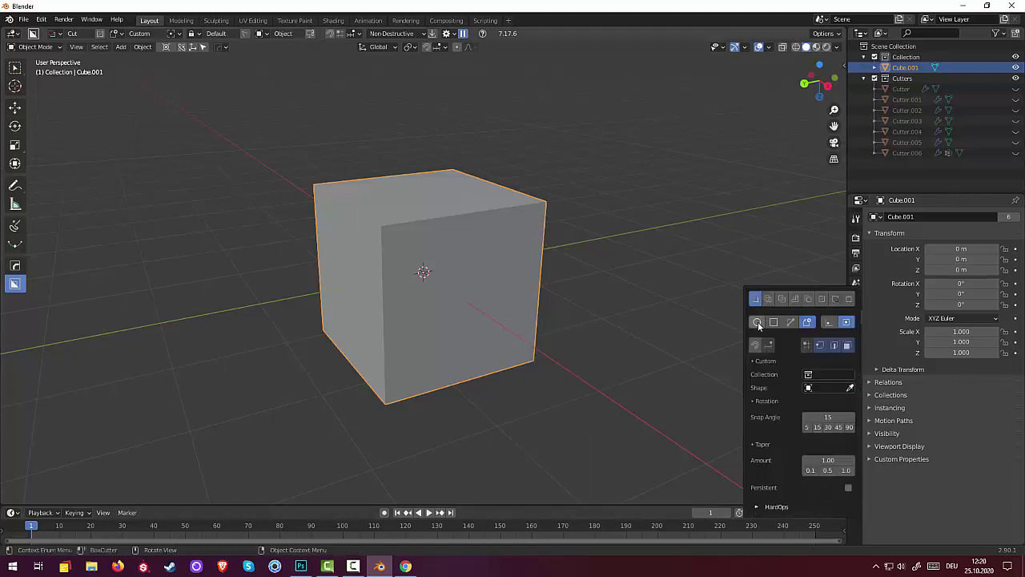
{"action": "left_click", "coordinate": [756, 322]}
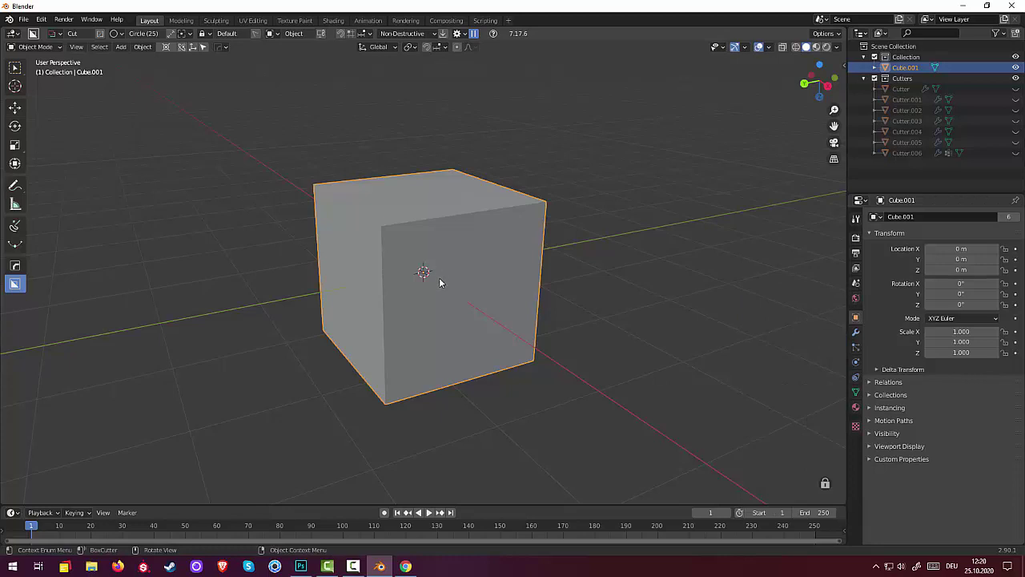
{"action": "left_click_drag", "start_coordinate": [439, 277], "coordinate": [479, 326]}
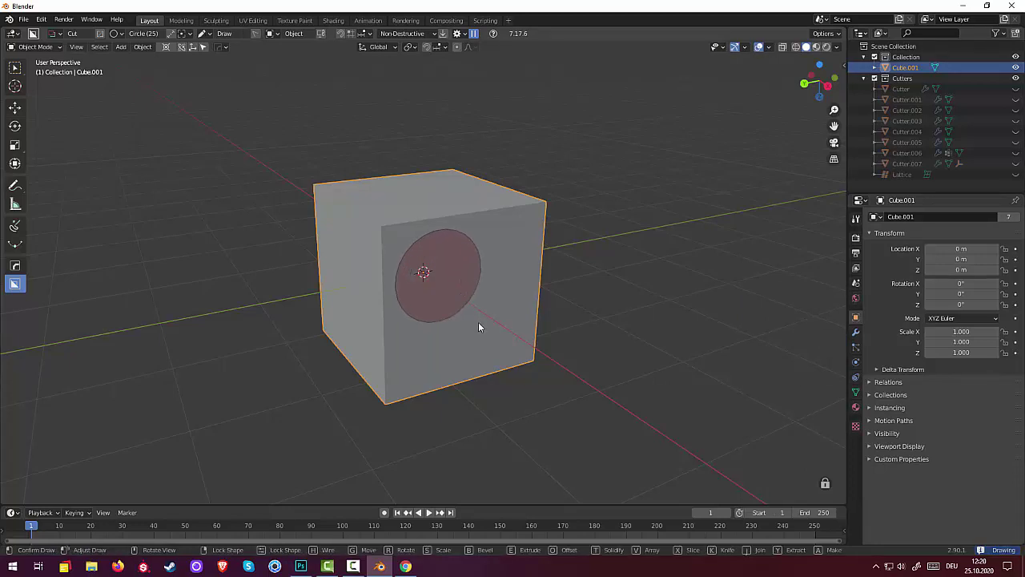
{"action": "key", "text": "k"}
{"action": "mouse_move", "coordinate": [478, 326]}
{"action": "left_mouse_down"}
{"action": "mouse_move", "coordinate": [448, 302]}
{"action": "mouse_move", "coordinate": [452, 316]}
{"action": "left_mouse_up"}
{"action": "key", "text": "e"}
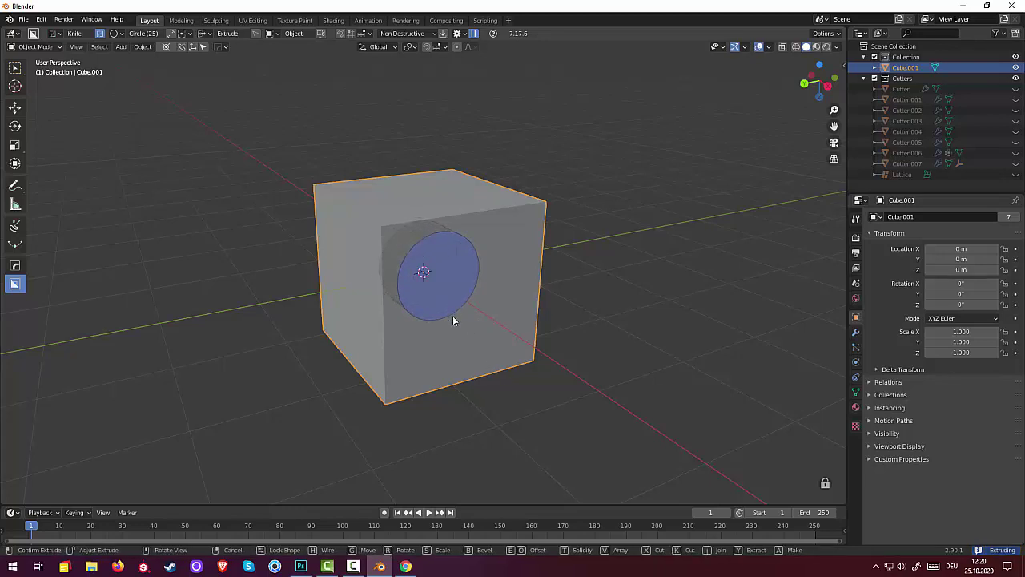
{"action": "left_click_drag", "start_coordinate": [453, 316], "coordinate": [472, 349]}
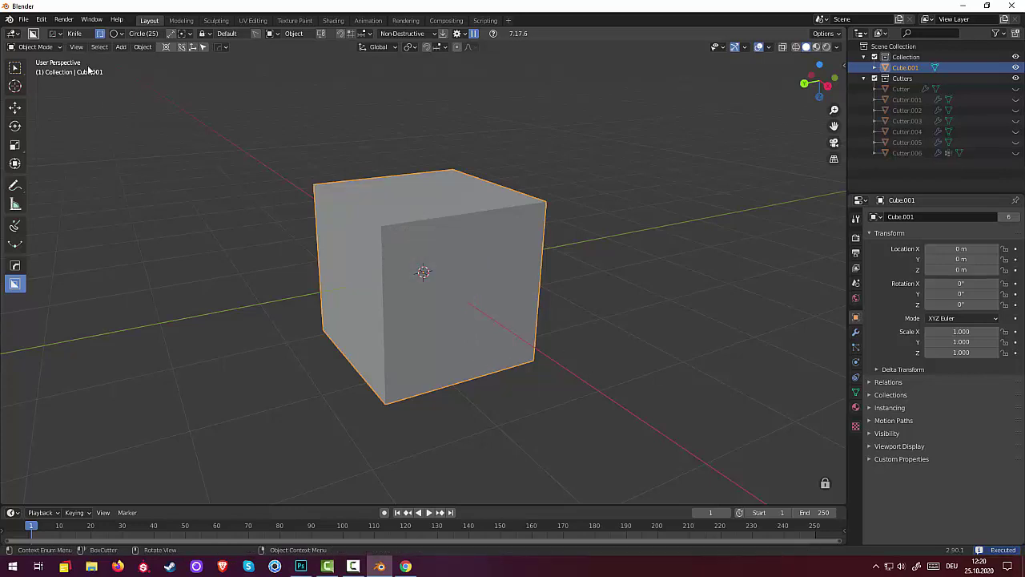
{"action": "left_click", "coordinate": [32, 47]}
{"action": "left_click", "coordinate": [33, 71]}
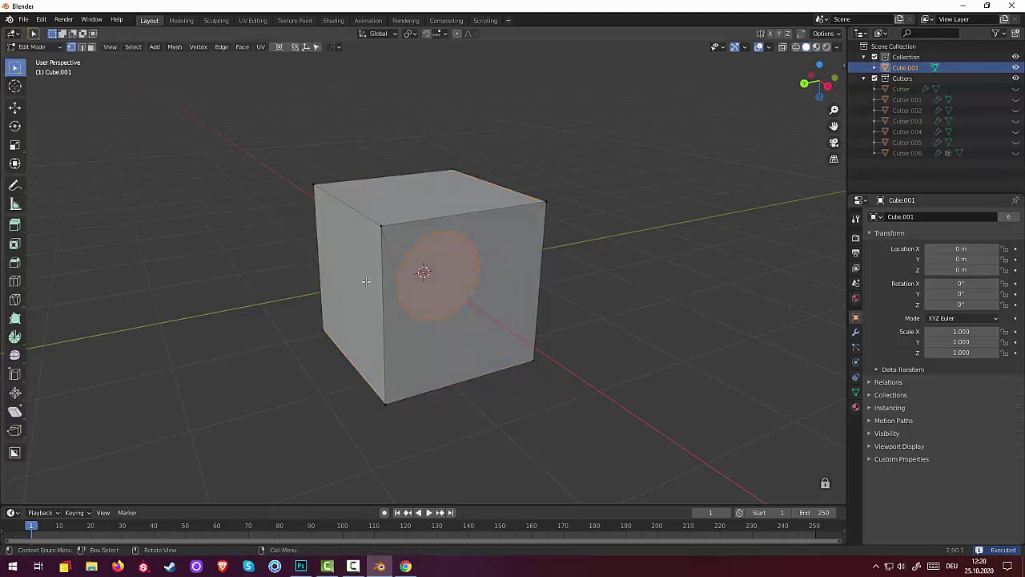
{"action": "mouse_move", "coordinate": [640, 348]}
{"action": "middle_mouse_down"}
{"action": "mouse_move", "coordinate": [569, 328]}
{"action": "mouse_move", "coordinate": [691, 341]}
{"action": "mouse_move", "coordinate": [662, 345]}
{"action": "middle_mouse_up"}
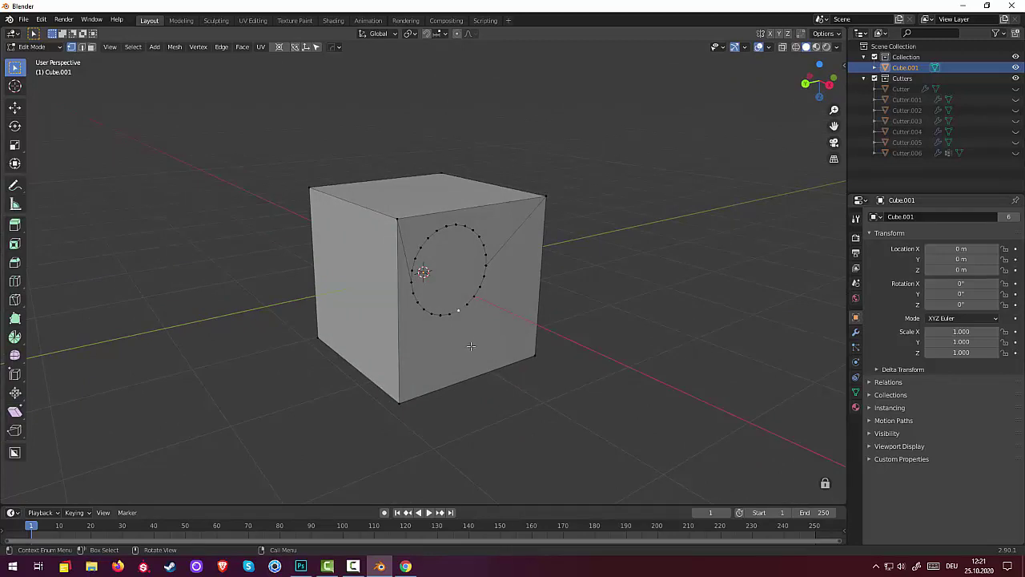
{"action": "mouse_move", "coordinate": [469, 350]}
{"action": "middle_mouse_down"}
{"action": "mouse_move", "coordinate": [428, 362]}
{"action": "mouse_move", "coordinate": [434, 355]}
{"action": "middle_mouse_up"}
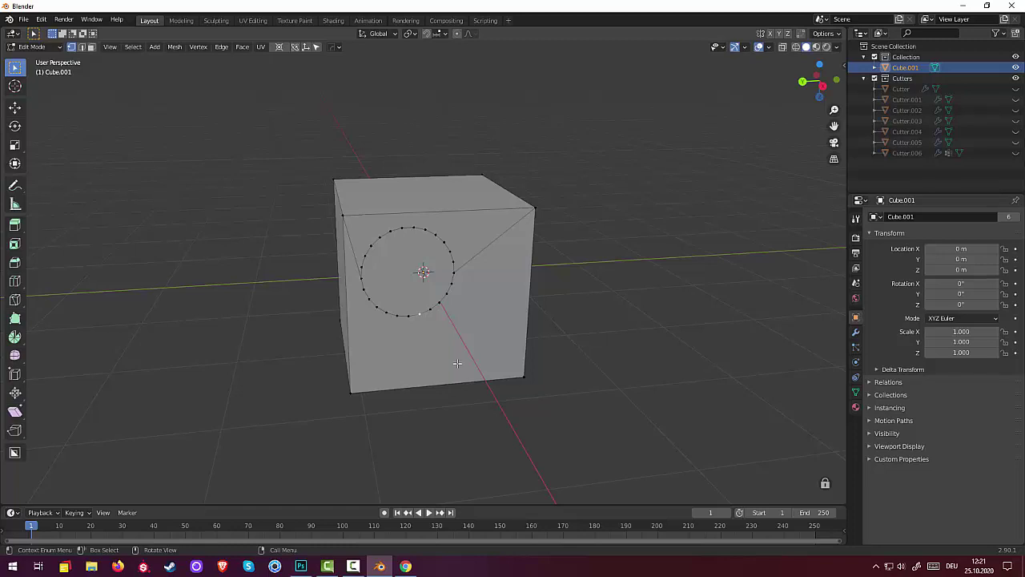
{"action": "mouse_move", "coordinate": [475, 376]}
{"action": "middle_mouse_down"}
{"action": "mouse_move", "coordinate": [469, 408]}
{"action": "mouse_move", "coordinate": [502, 411]}
{"action": "middle_mouse_up"}
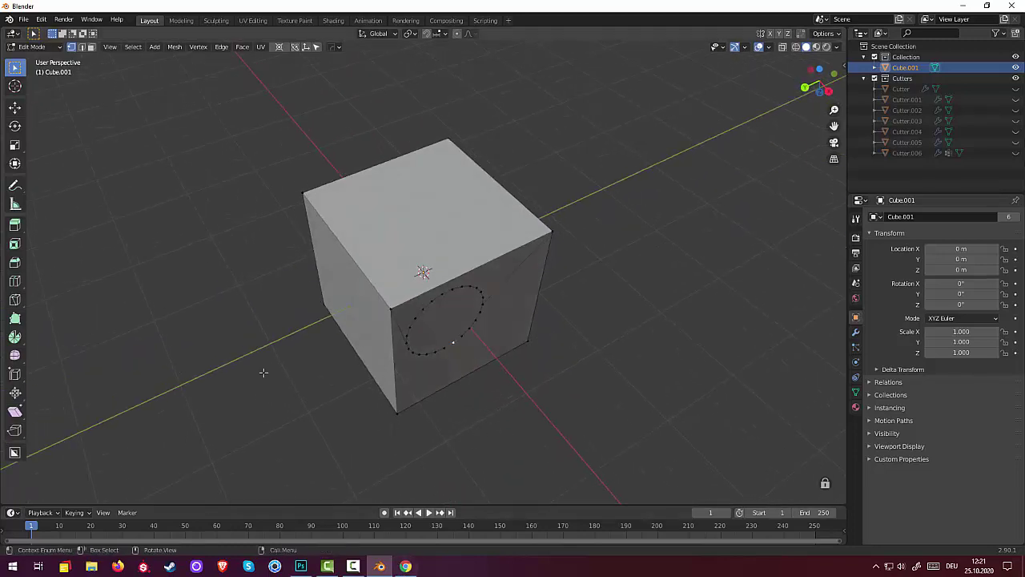
{"action": "left_click", "coordinate": [32, 48]}
{"action": "left_click", "coordinate": [34, 60]}
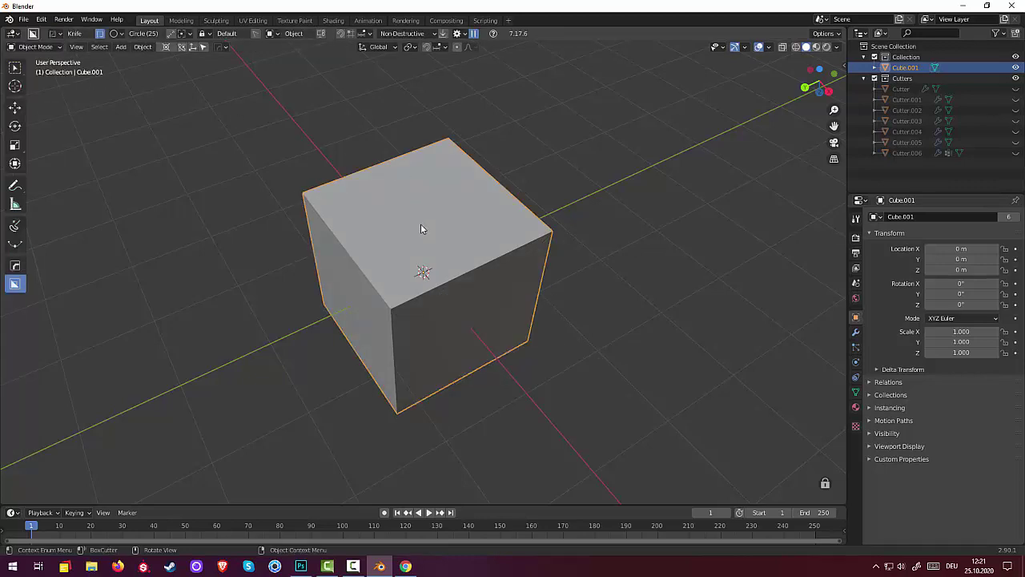
- Set the cutter shape to Ngon and draw a triangular outline on the cube's top face
{"action": "key", "text": "d"}
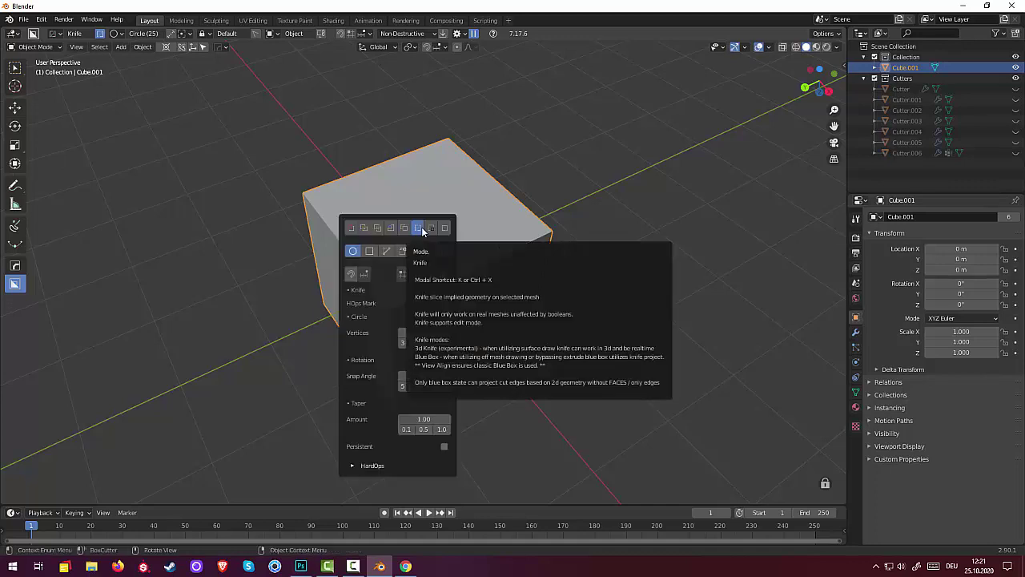
{"action": "left_click", "coordinate": [386, 252]}
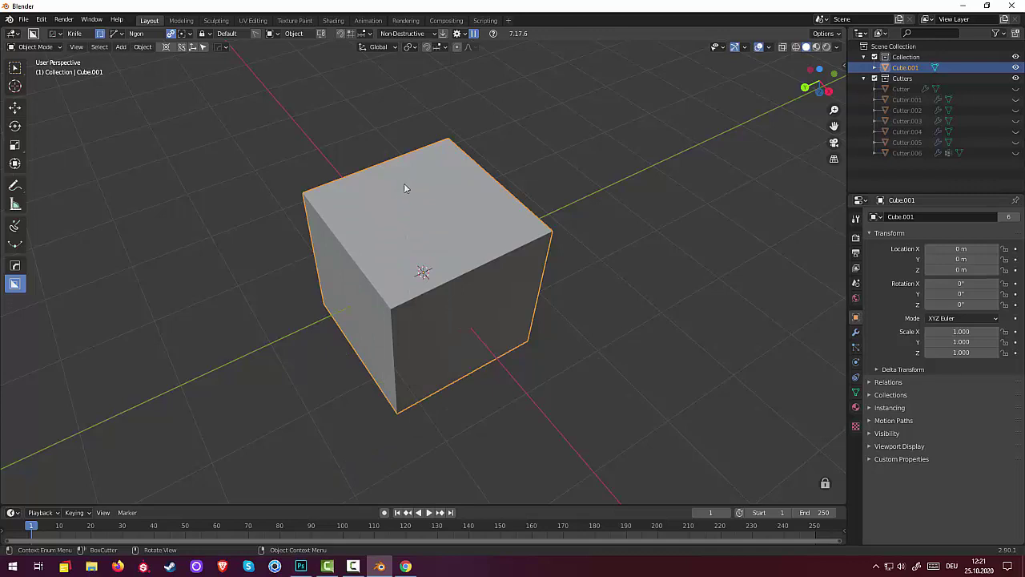
{"action": "left_click_drag", "start_coordinate": [404, 183], "coordinate": [388, 249]}
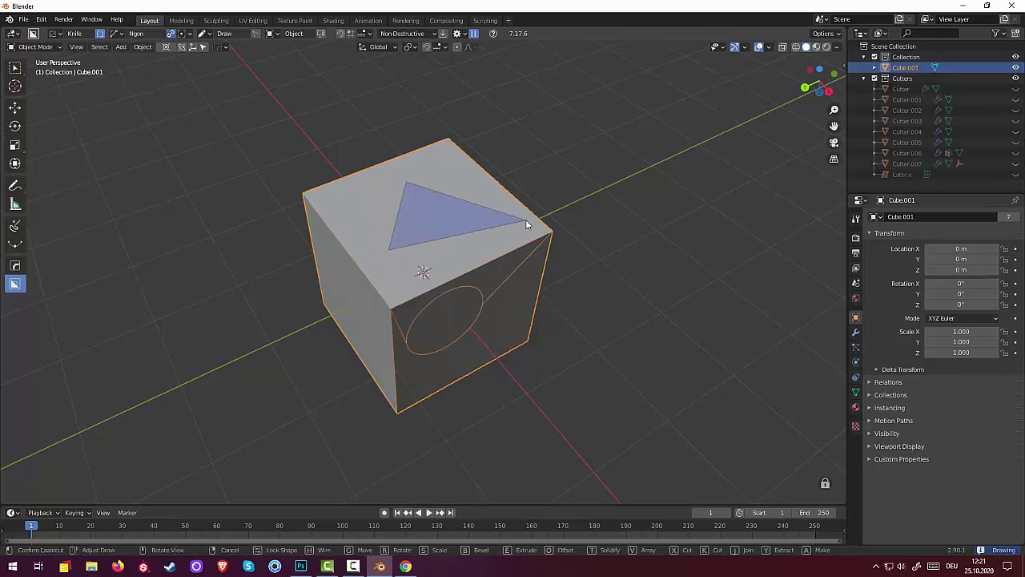
{"action": "left_click", "coordinate": [457, 178]}
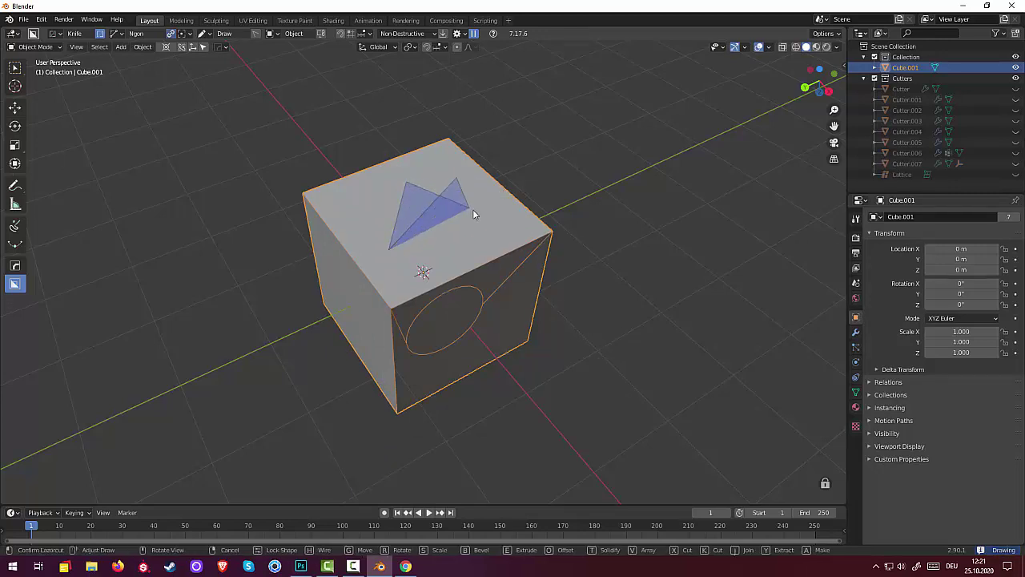
{"action": "left_click", "coordinate": [406, 164]}
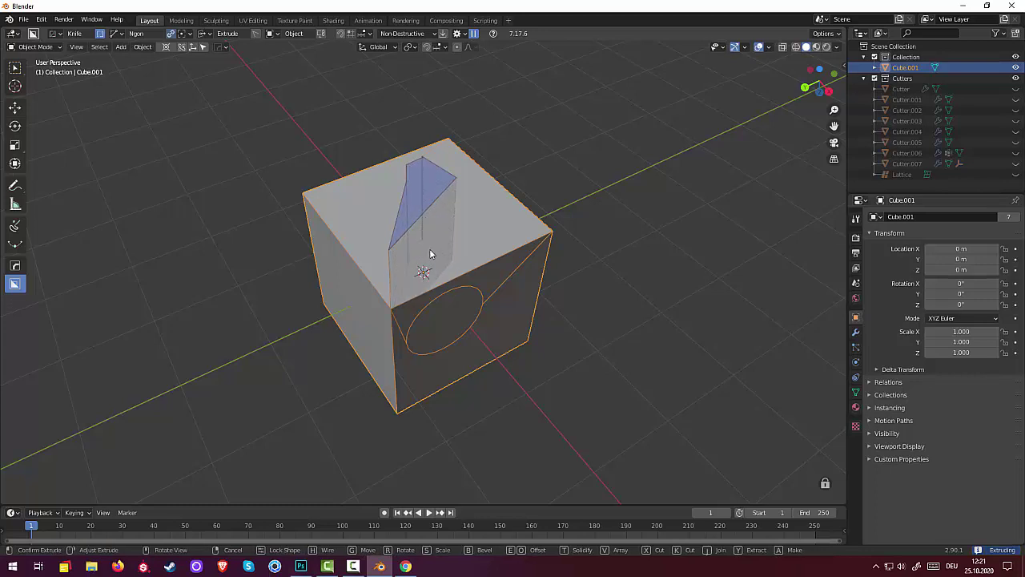
- Adjust the triangular cut's extrusion depth into the cube and start beveling it
{"action": "scroll", "coordinate": [425, 207], "scroll_direction": "up", "scroll_amount": 1}
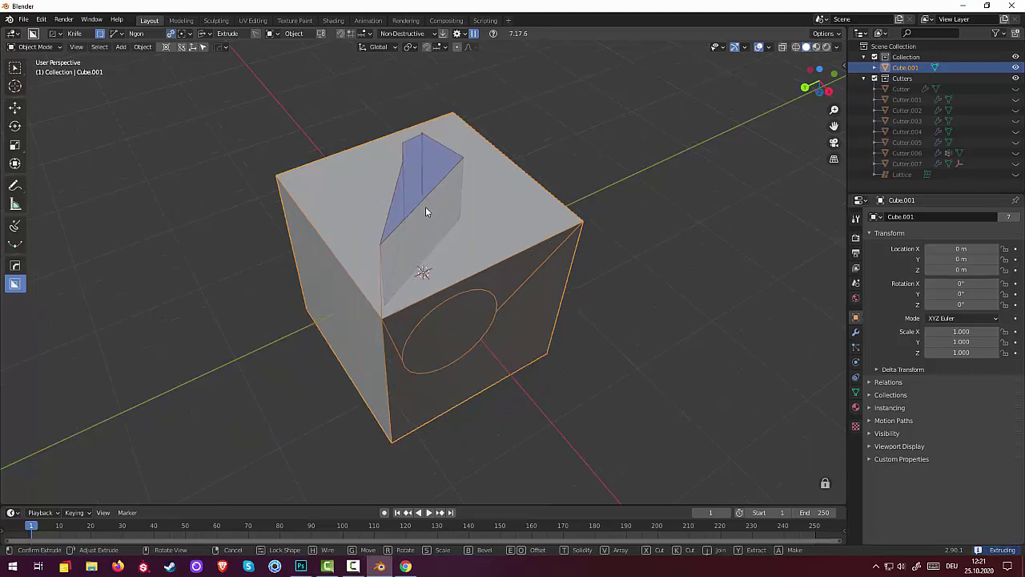
{"action": "scroll", "coordinate": [429, 218], "scroll_direction": "up", "scroll_amount": 1}
{"action": "scroll", "coordinate": [429, 218], "scroll_direction": "up", "scroll_amount": 1}
{"action": "scroll", "coordinate": [429, 213], "scroll_direction": "down", "scroll_amount": 2}
{"action": "key", "text": "b"}
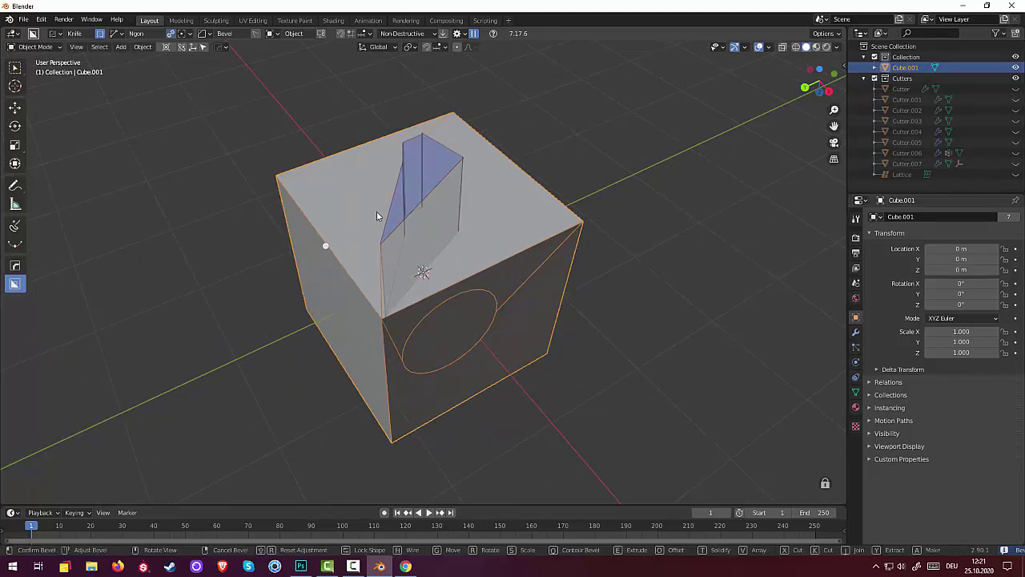
- Finish the polygon cut, then knife a straight line and a triangle outline into Cube.001's front face
{"action": "key", "text": "Escape"}
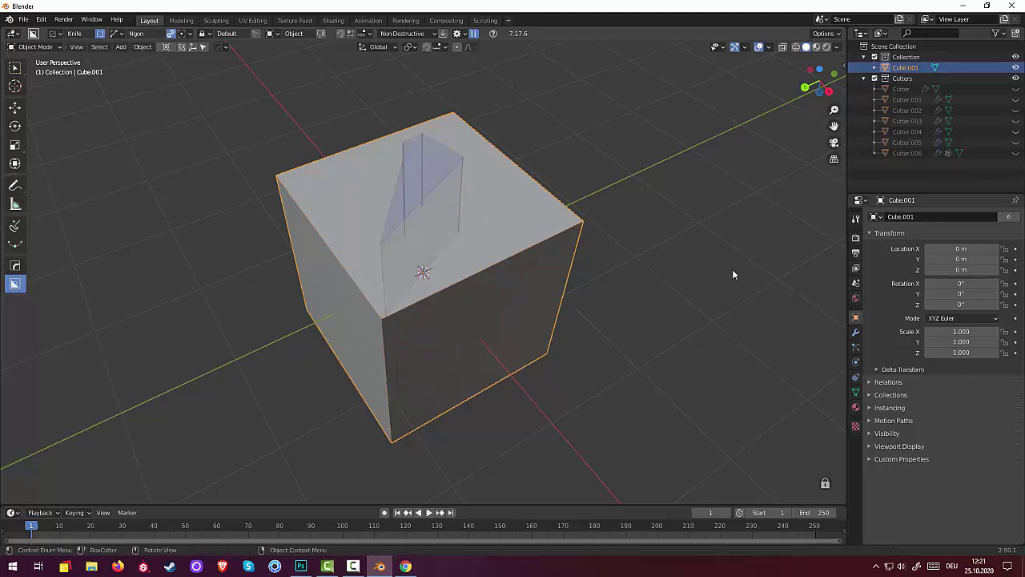
{"action": "mouse_move", "coordinate": [732, 269]}
{"action": "middle_mouse_down"}
{"action": "mouse_move", "coordinate": [711, 271]}
{"action": "mouse_move", "coordinate": [780, 257]}
{"action": "mouse_move", "coordinate": [690, 233]}
{"action": "mouse_move", "coordinate": [822, 218]}
{"action": "mouse_move", "coordinate": [793, 196]}
{"action": "mouse_move", "coordinate": [808, 197]}
{"action": "mouse_move", "coordinate": [521, 265]}
{"action": "mouse_move", "coordinate": [542, 269]}
{"action": "middle_mouse_up"}
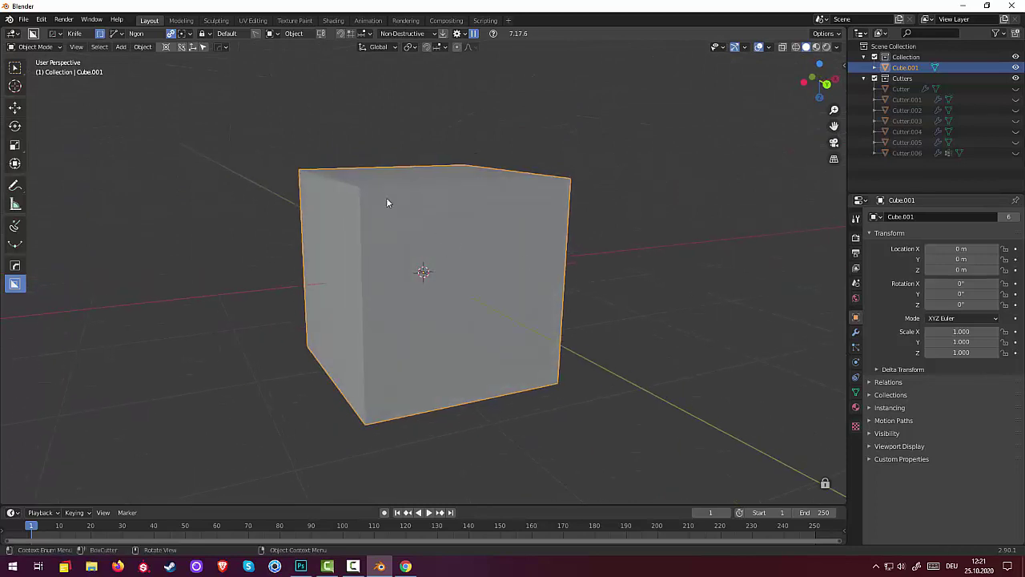
{"action": "left_click", "coordinate": [117, 33]}
{"action": "left_click_drag", "start_coordinate": [458, 234], "coordinate": [387, 294]}
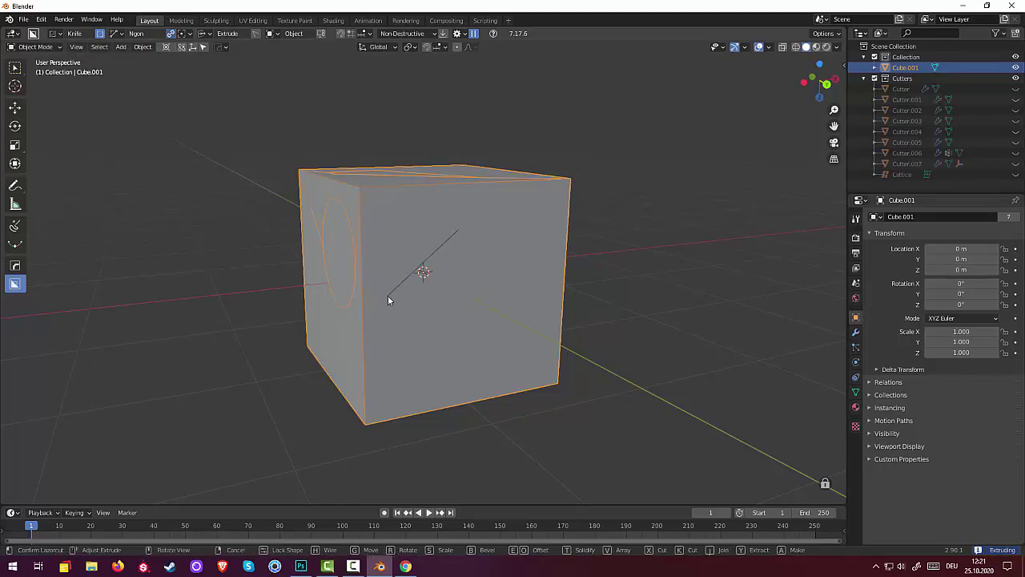
{"action": "right_click", "coordinate": [393, 298]}
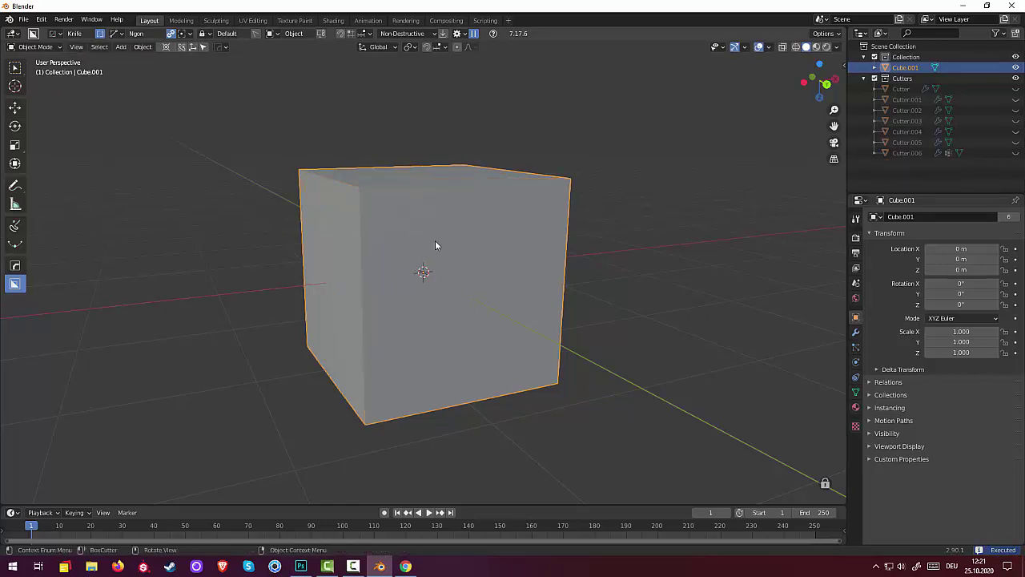
{"action": "left_click_drag", "start_coordinate": [406, 221], "coordinate": [584, 288]}
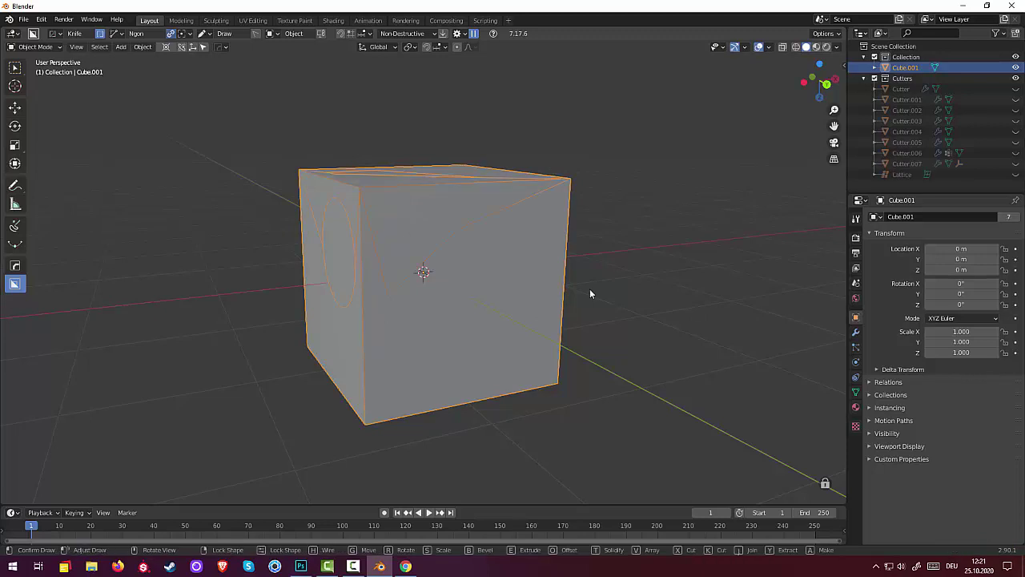
{"action": "right_click", "coordinate": [394, 354]}
- In Edit Mode, move one vertex of the knifed triangle inward to dent the cube
{"action": "left_click", "coordinate": [32, 48]}
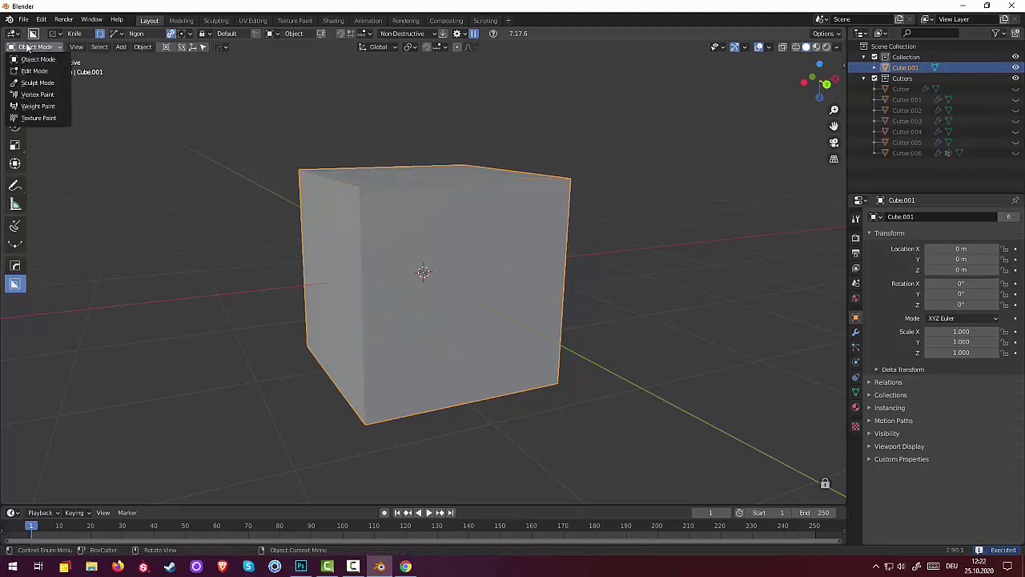
{"action": "left_click", "coordinate": [28, 72]}
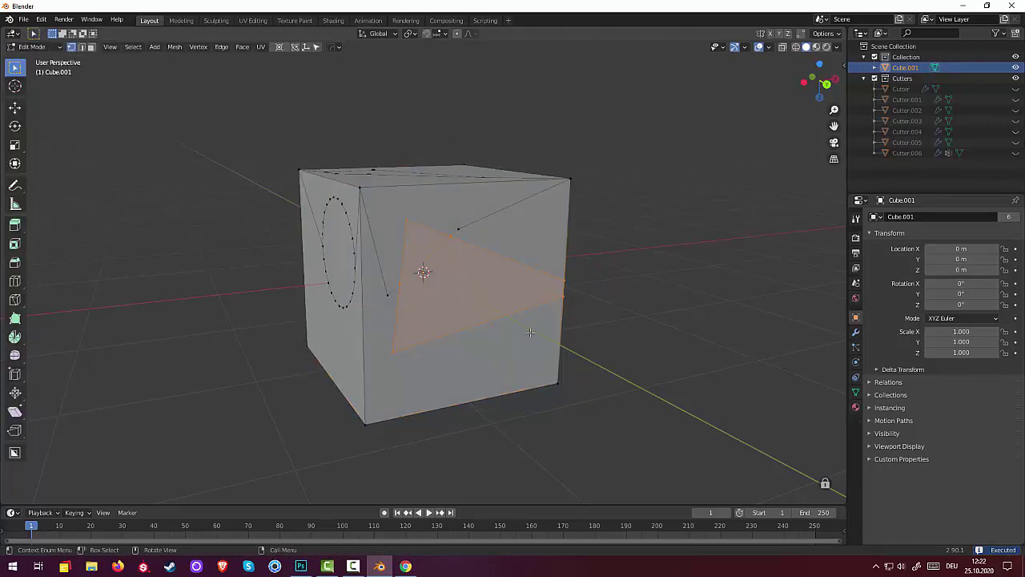
{"action": "left_click", "coordinate": [489, 294]}
{"action": "mouse_move", "coordinate": [488, 295]}
{"action": "middle_mouse_down"}
{"action": "mouse_move", "coordinate": [513, 300]}
{"action": "mouse_move", "coordinate": [219, 289]}
{"action": "mouse_move", "coordinate": [282, 297]}
{"action": "middle_mouse_up"}
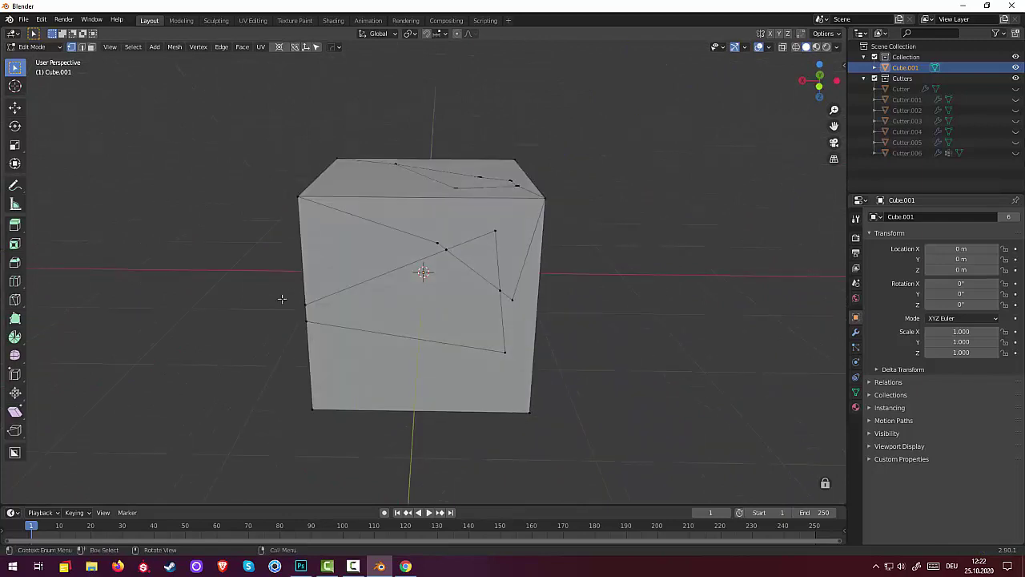
{"action": "left_click", "coordinate": [494, 233]}
{"action": "key", "text": "g"}
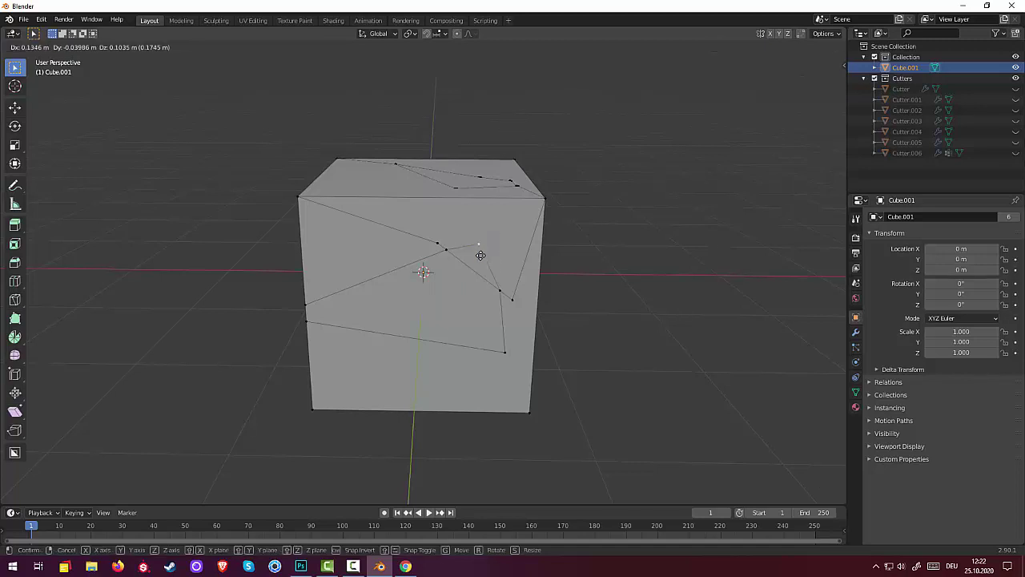
{"action": "left_click", "coordinate": [453, 311]}
- Select the open boundary vertices of the dent and fill them with a new face
{"action": "mouse_move", "coordinate": [579, 325]}
{"action": "middle_mouse_down"}
{"action": "mouse_move", "coordinate": [579, 294]}
{"action": "mouse_move", "coordinate": [642, 327]}
{"action": "middle_mouse_up"}
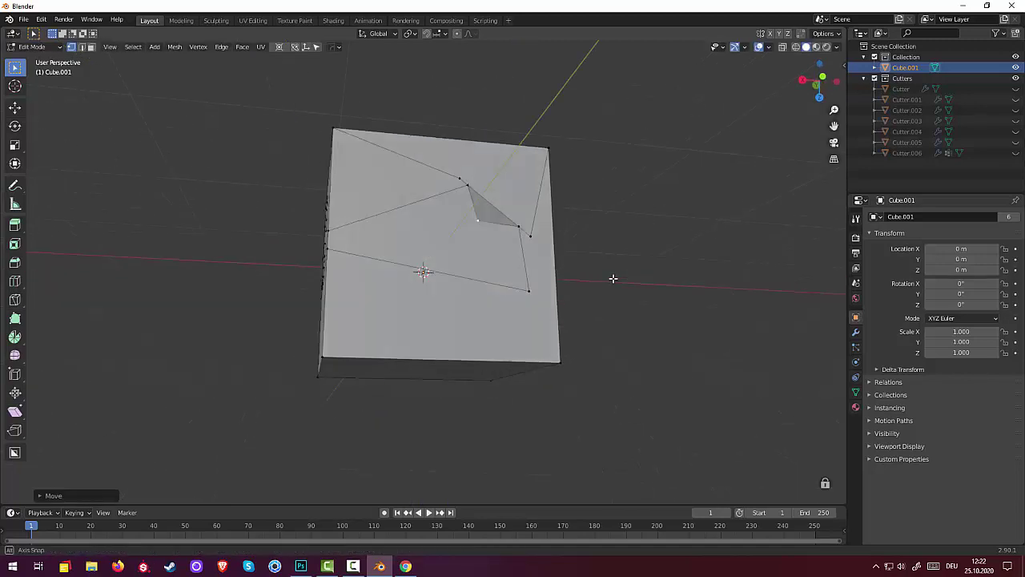
{"action": "left_click", "coordinate": [536, 287]}
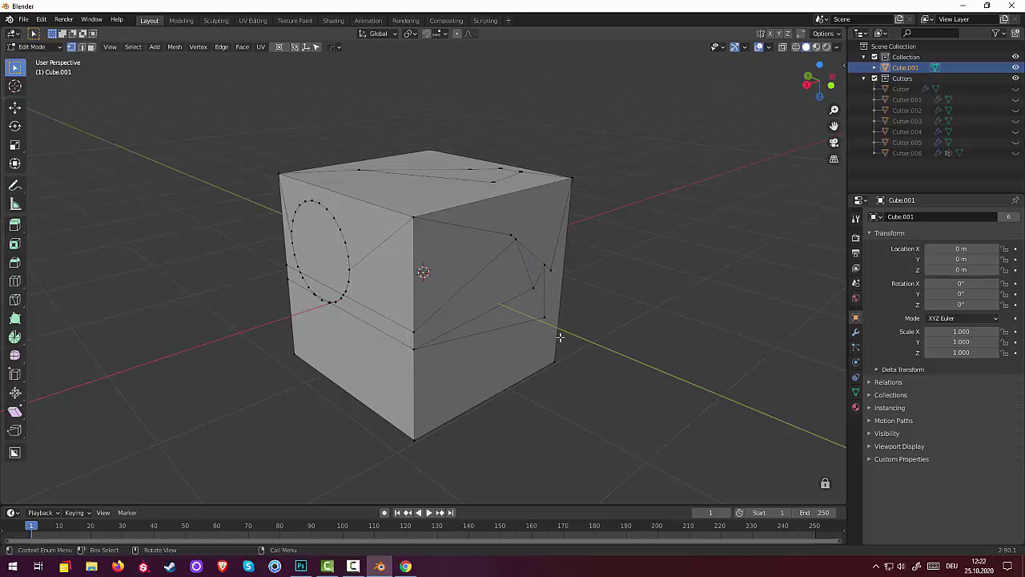
{"action": "middle_click_drag", "start_coordinate": [559, 336], "coordinate": [495, 297]}
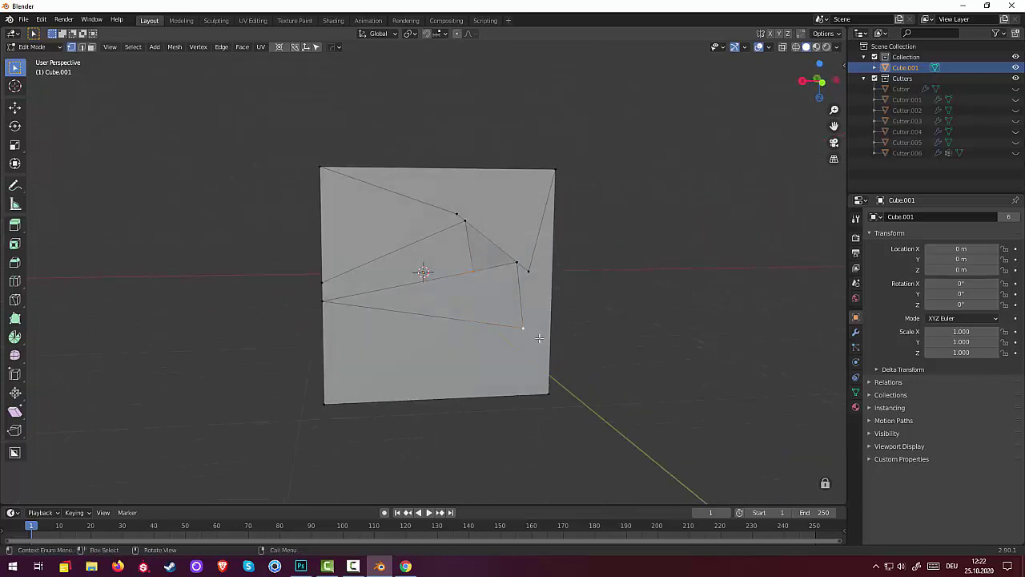
{"action": "middle_click_drag", "start_coordinate": [586, 336], "coordinate": [622, 360]}
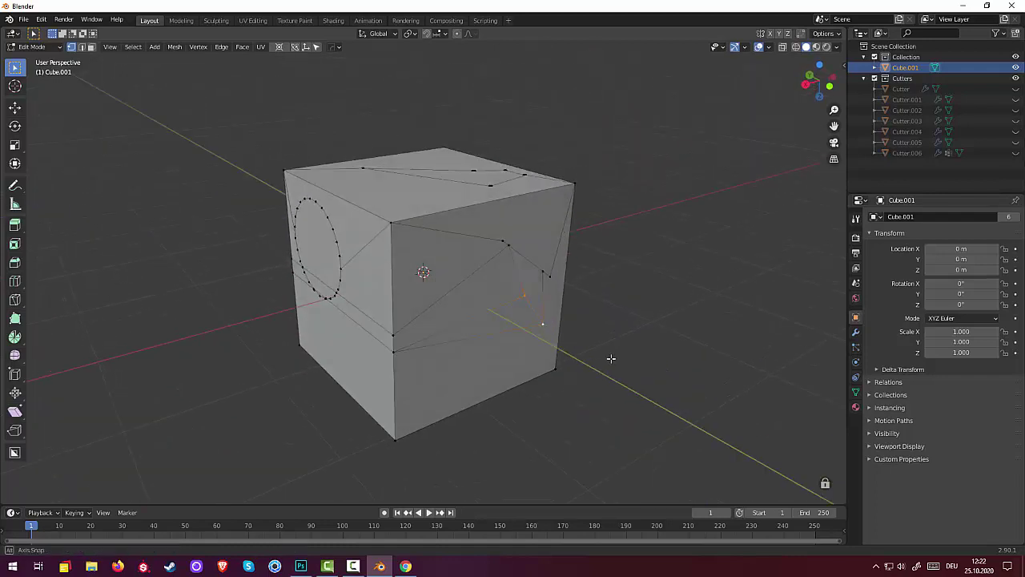
{"action": "left_click", "coordinate": [396, 350], "text": "shift"}
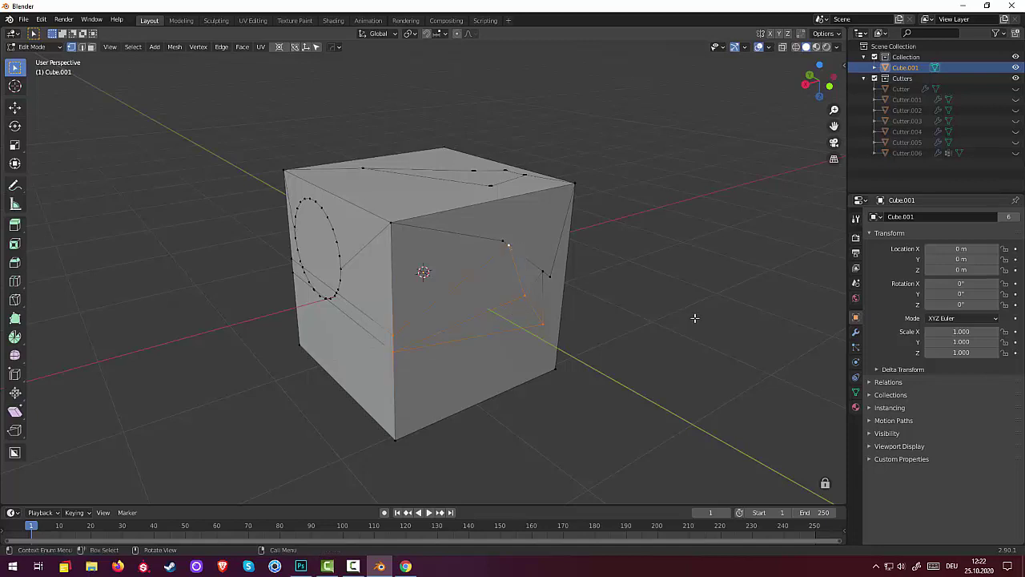
{"action": "key", "text": "f"}
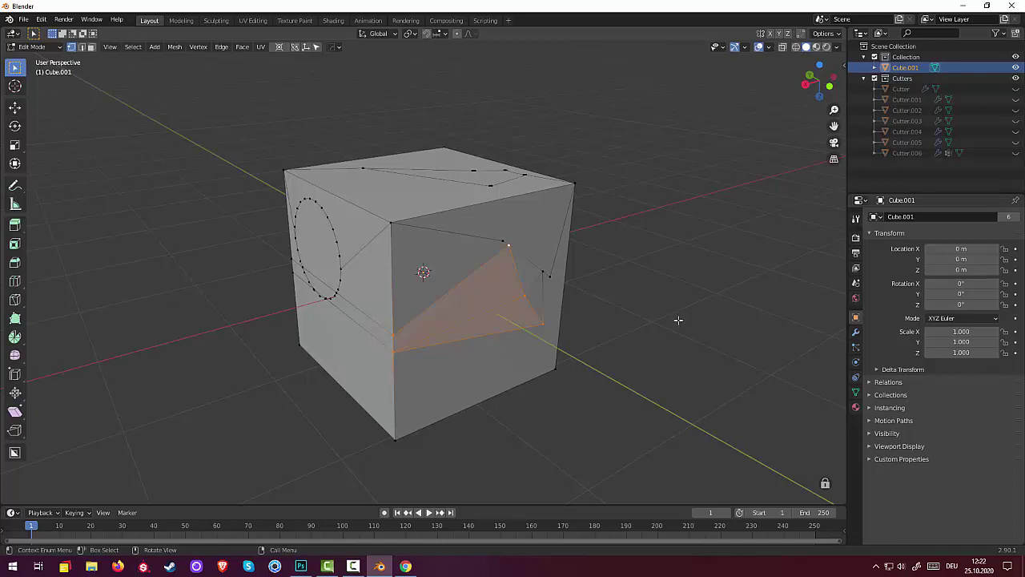
{"action": "key", "text": "alt+a"}
{"action": "mouse_move", "coordinate": [698, 320]}
{"action": "middle_mouse_down"}
{"action": "mouse_move", "coordinate": [557, 315]}
{"action": "mouse_move", "coordinate": [599, 282]}
{"action": "mouse_move", "coordinate": [632, 328]}
{"action": "middle_mouse_up"}
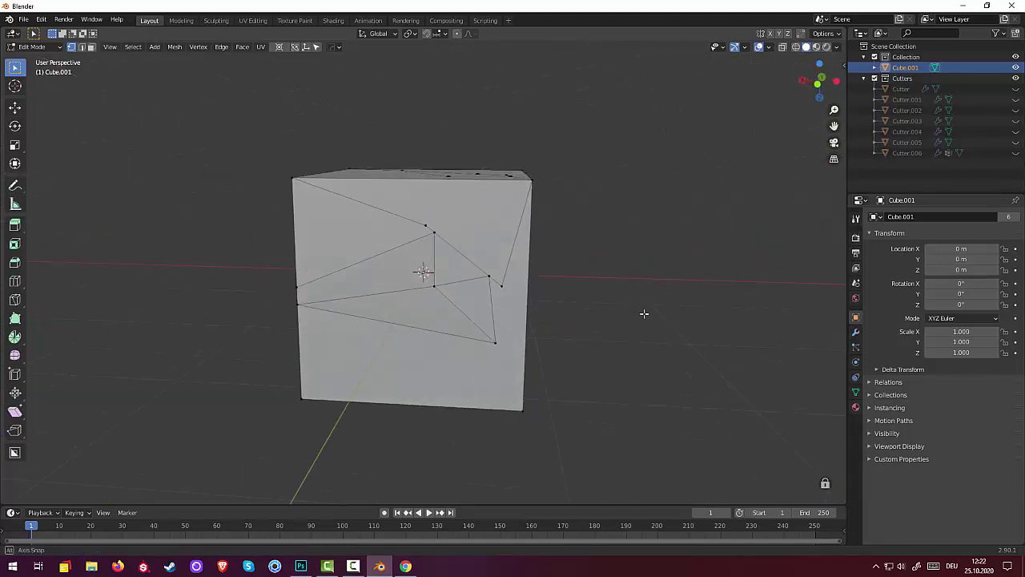
- Return Cube.001 to Object Mode and inspect the finished dent
{"action": "left_click", "coordinate": [48, 48]}
{"action": "left_click", "coordinate": [40, 59]}
{"action": "mouse_move", "coordinate": [451, 234]}
{"action": "middle_mouse_down"}
{"action": "mouse_move", "coordinate": [466, 188]}
{"action": "mouse_move", "coordinate": [412, 162]}
{"action": "mouse_move", "coordinate": [379, 250]}
{"action": "mouse_move", "coordinate": [384, 242]}
{"action": "mouse_move", "coordinate": [366, 238]}
{"action": "mouse_move", "coordinate": [299, 252]}
{"action": "middle_mouse_up"}
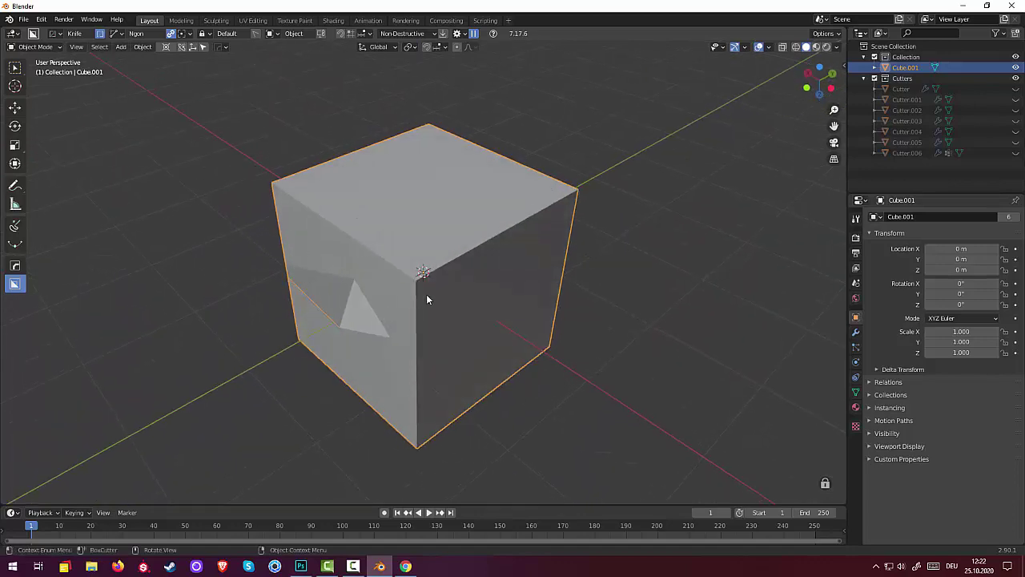
- Delete the dented cube from the scene
{"action": "mouse_move", "coordinate": [426, 299]}
{"action": "middle_mouse_down"}
{"action": "mouse_move", "coordinate": [480, 221]}
{"action": "mouse_move", "coordinate": [565, 261]}
{"action": "mouse_move", "coordinate": [631, 361]}
{"action": "mouse_move", "coordinate": [595, 309]}
{"action": "mouse_move", "coordinate": [560, 288]}
{"action": "middle_mouse_up"}
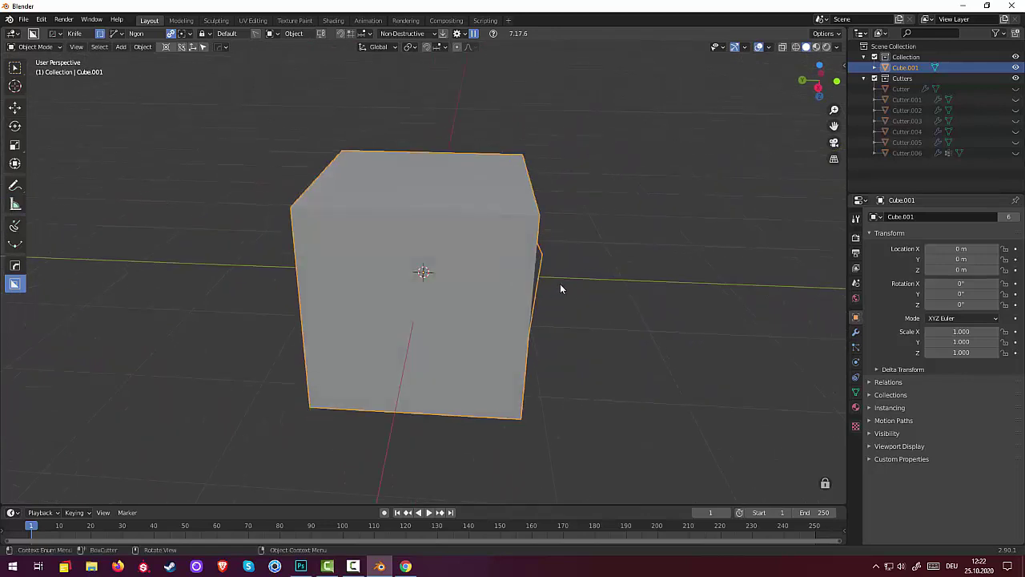
{"action": "key", "text": "Delete"}
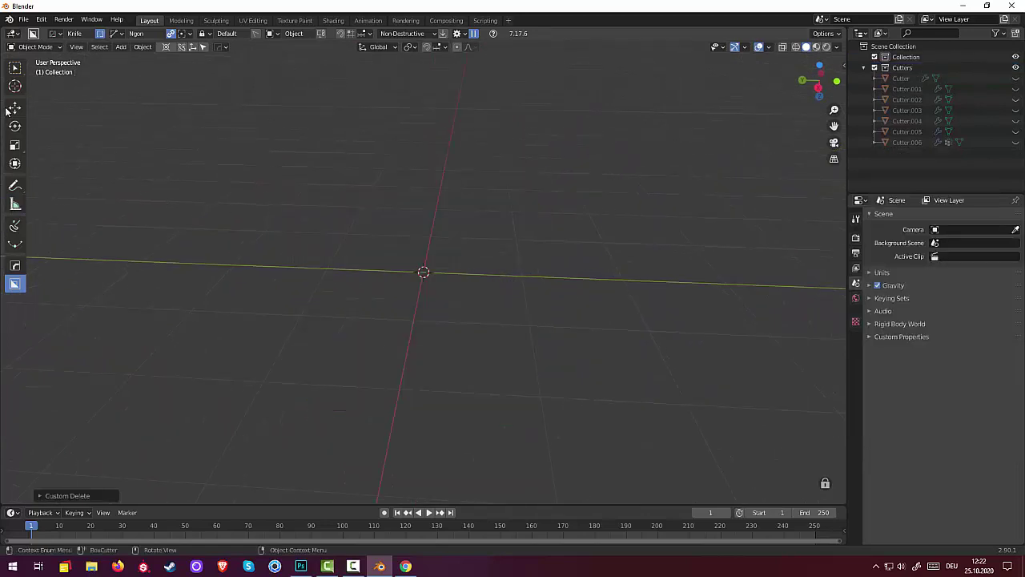
{"action": "left_click", "coordinate": [23, 20]}
- Add a new mesh cube at the 3D cursor with Shift+A
{"action": "key", "text": "shift+a"}
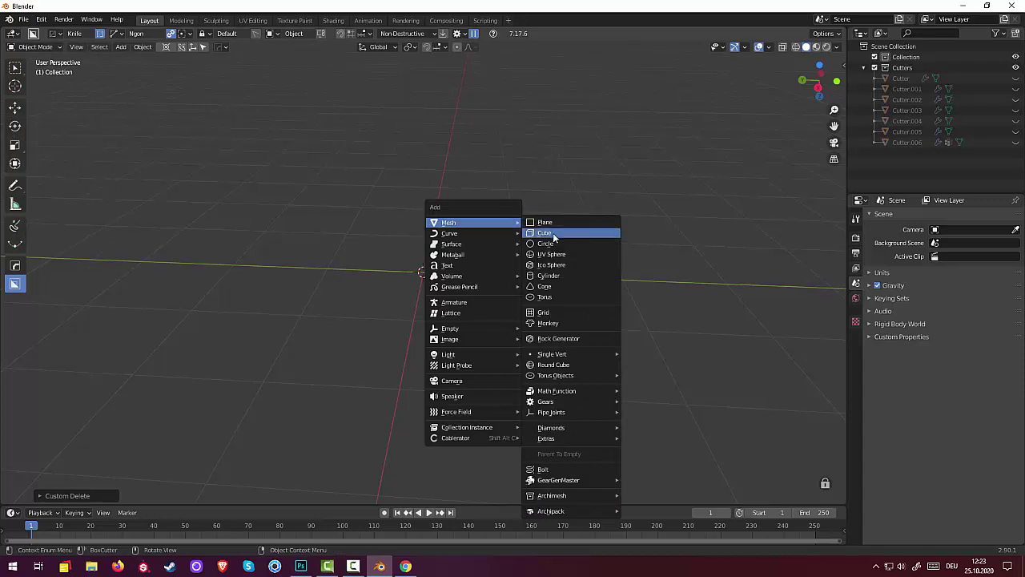
{"action": "left_click", "coordinate": [551, 233]}
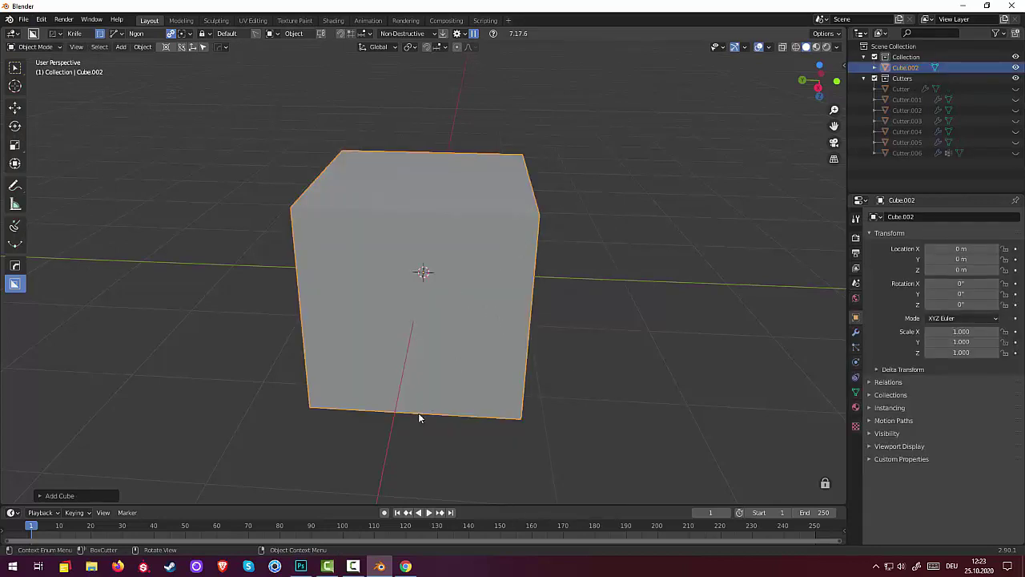
{"action": "left_click", "coordinate": [358, 570]}
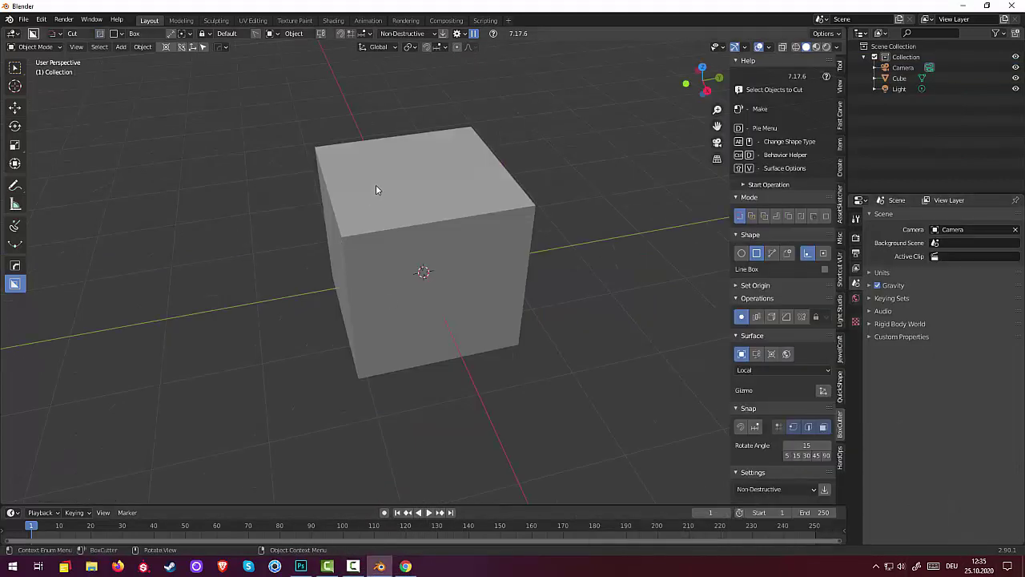
- Use BoxCutter Make to build a separate Box piece from a rectangle on the cube's top
{"action": "left_click_drag", "start_coordinate": [376, 189], "coordinate": [508, 266]}
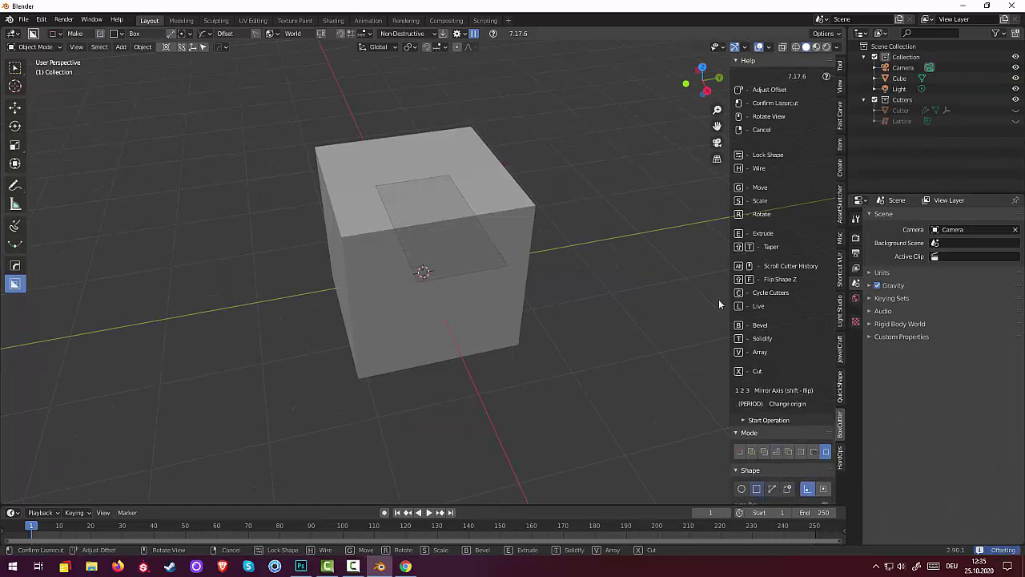
{"action": "left_click", "coordinate": [461, 216]}
{"action": "mouse_move", "coordinate": [654, 251]}
{"action": "middle_mouse_down"}
{"action": "mouse_move", "coordinate": [452, 279]}
{"action": "mouse_move", "coordinate": [431, 258]}
{"action": "mouse_move", "coordinate": [487, 327]}
{"action": "mouse_move", "coordinate": [458, 350]}
{"action": "middle_mouse_up"}
{"action": "left_click", "coordinate": [480, 310]}
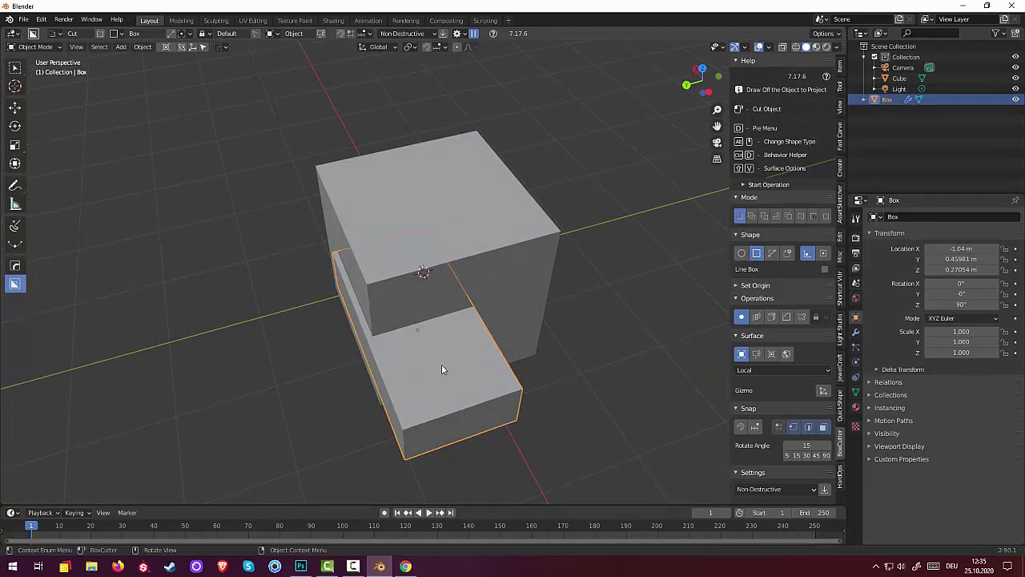
- Cut two box notches into the Box piece, one on its top and one on its corner
{"action": "left_click_drag", "start_coordinate": [441, 370], "coordinate": [350, 378]}
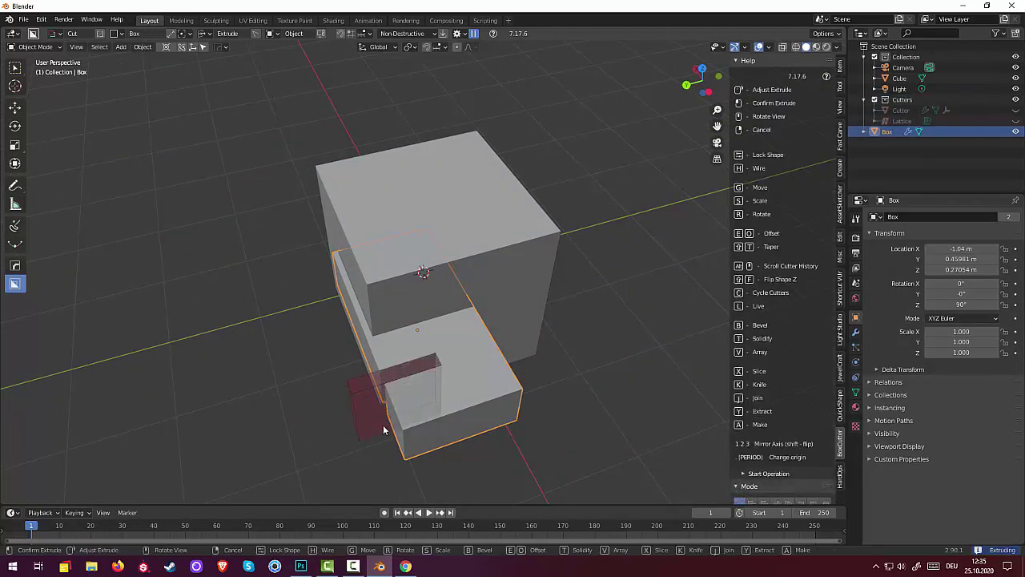
{"action": "left_click", "coordinate": [384, 430]}
{"action": "left_click_drag", "start_coordinate": [457, 357], "coordinate": [510, 404]}
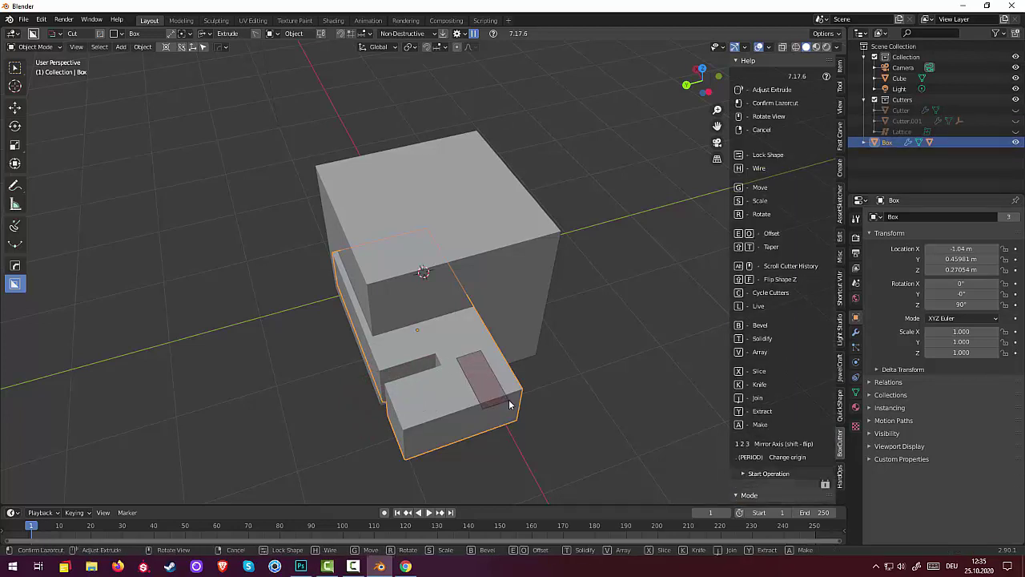
{"action": "left_click", "coordinate": [494, 421]}
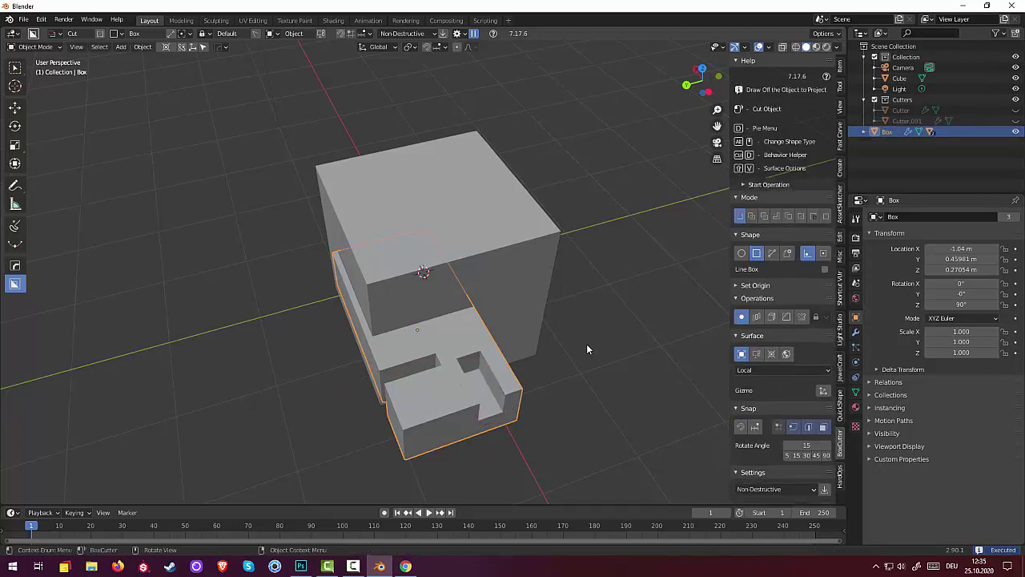
{"action": "mouse_move", "coordinate": [586, 348]}
{"action": "middle_mouse_down"}
{"action": "mouse_move", "coordinate": [818, 383]}
{"action": "mouse_move", "coordinate": [796, 364]}
{"action": "mouse_move", "coordinate": [653, 328]}
{"action": "middle_mouse_up"}
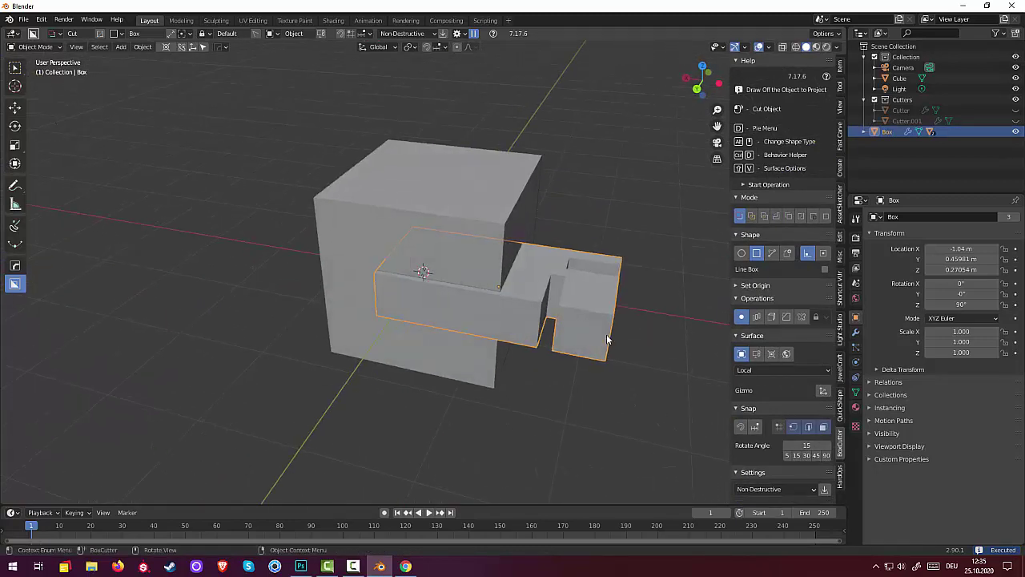
- Move the notched Box piece aside, delete it, and select the cube
{"action": "key", "text": "g"}
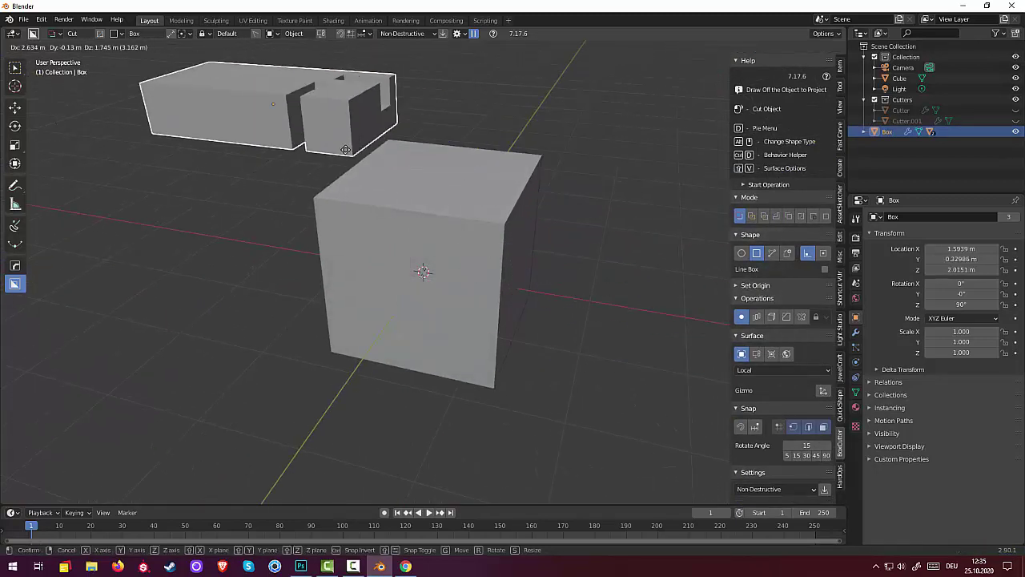
{"action": "left_click", "coordinate": [274, 170]}
{"action": "mouse_move", "coordinate": [381, 211]}
{"action": "middle_mouse_down"}
{"action": "mouse_move", "coordinate": [432, 212]}
{"action": "mouse_move", "coordinate": [307, 181]}
{"action": "middle_mouse_up"}
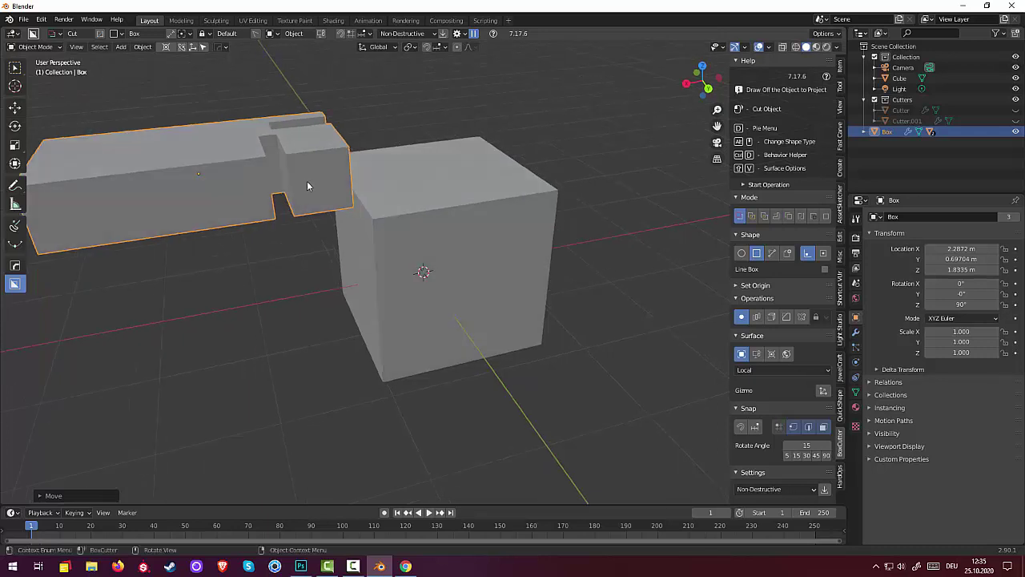
{"action": "key", "text": "Delete"}
{"action": "left_click", "coordinate": [439, 251]}
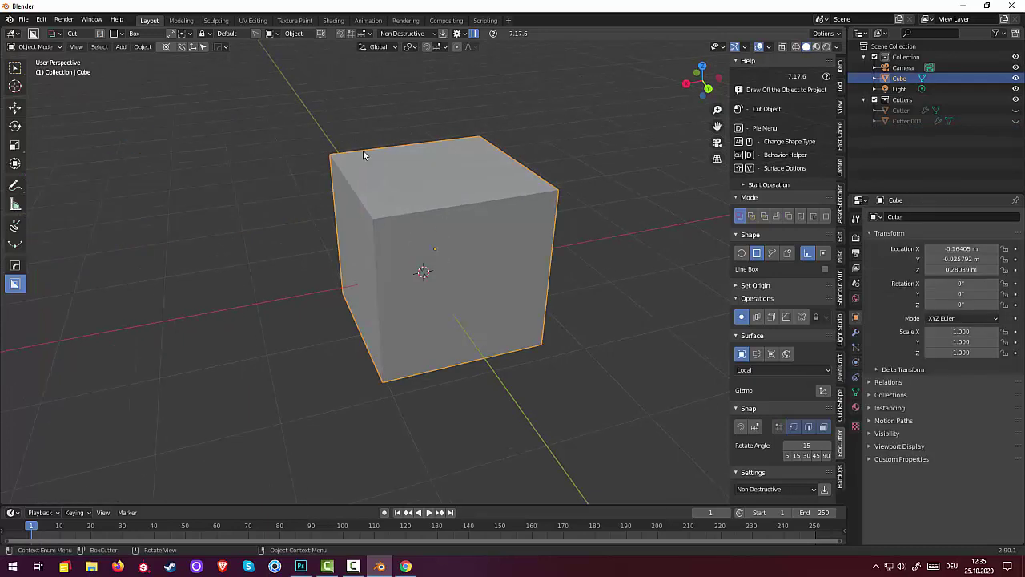
- Slice a rectangular block from the cube's top and select the resulting Slice piece
{"action": "left_click_drag", "start_coordinate": [379, 165], "coordinate": [560, 240]}
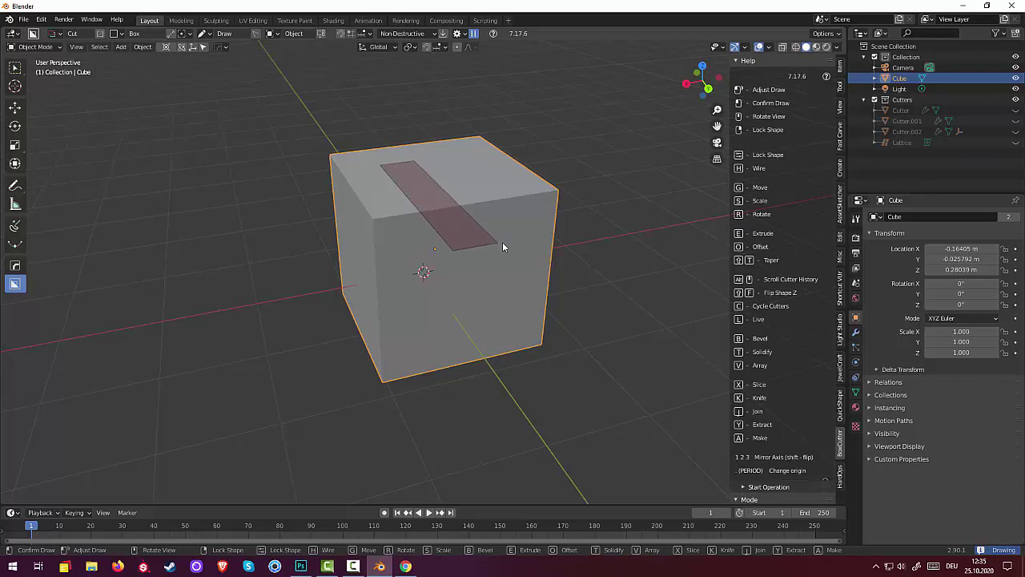
{"action": "left_click", "coordinate": [552, 239]}
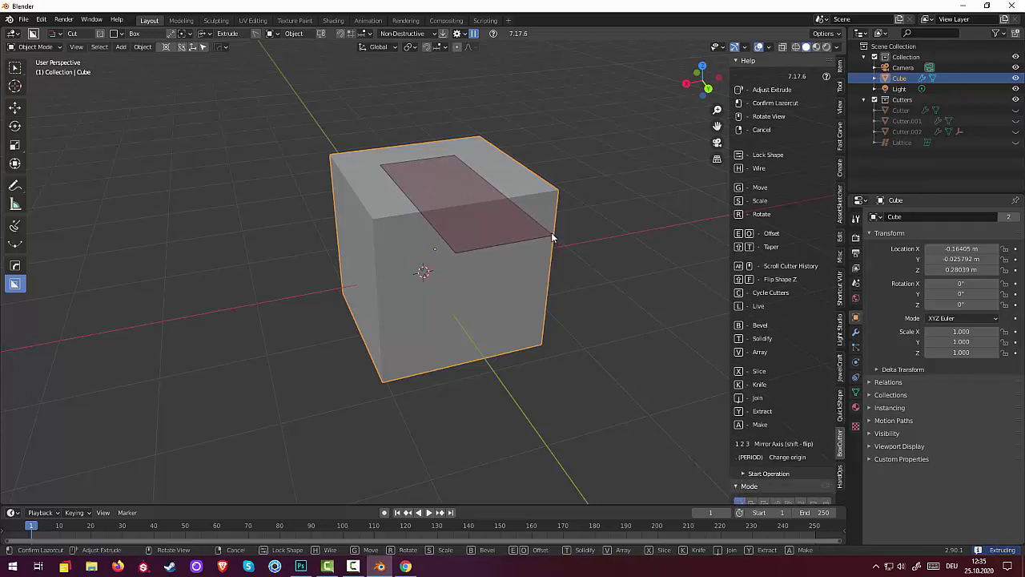
{"action": "key", "text": "x"}
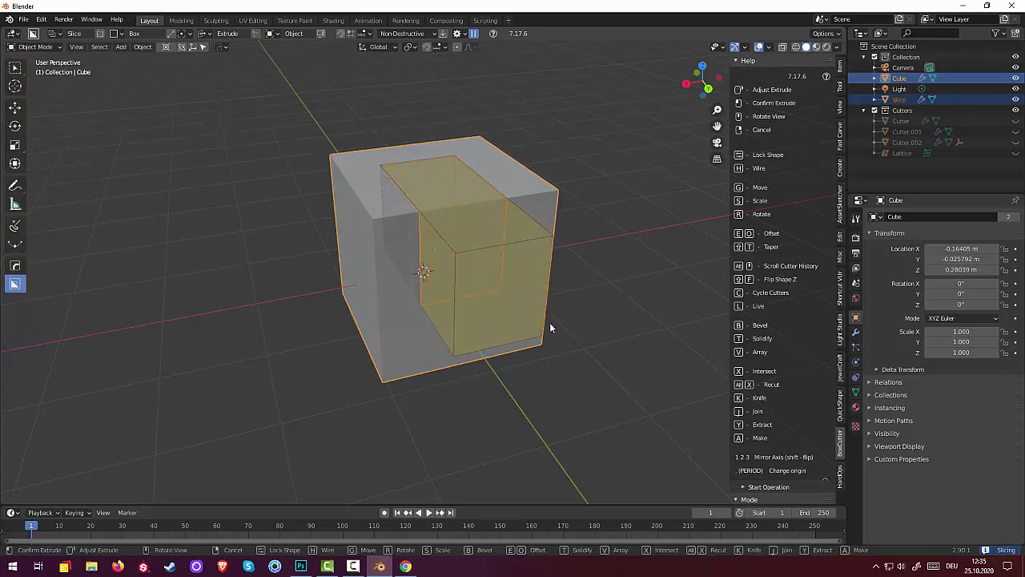
{"action": "right_click", "coordinate": [550, 327]}
{"action": "middle_click_drag", "start_coordinate": [588, 316], "coordinate": [536, 334]}
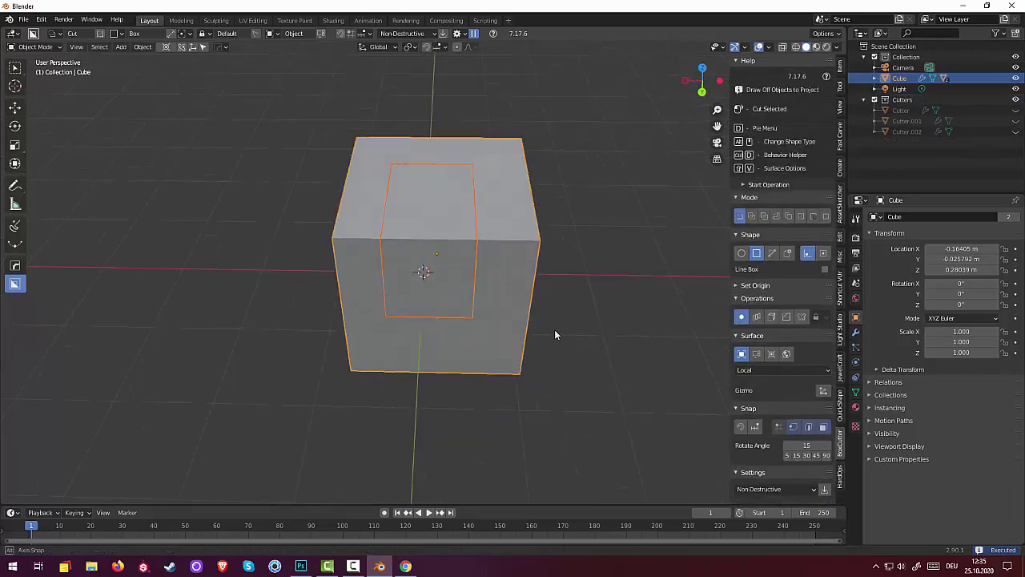
{"action": "left_click", "coordinate": [436, 235]}
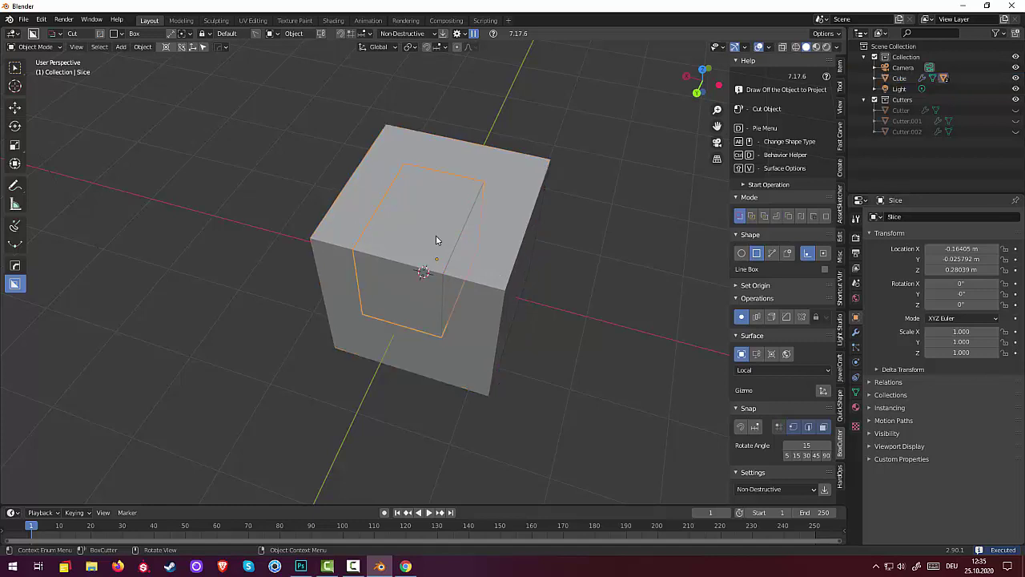
{"action": "middle_click_drag", "start_coordinate": [436, 239], "coordinate": [405, 249]}
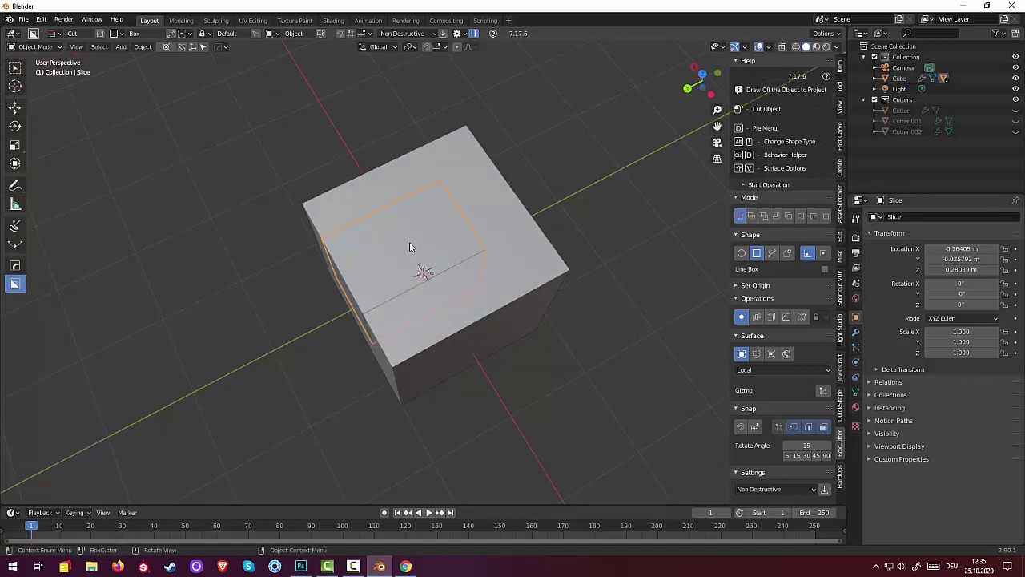
- Move the Slice piece along Y and scale it down to 0.877
{"action": "key", "text": "g"}
{"action": "key", "text": "y"}
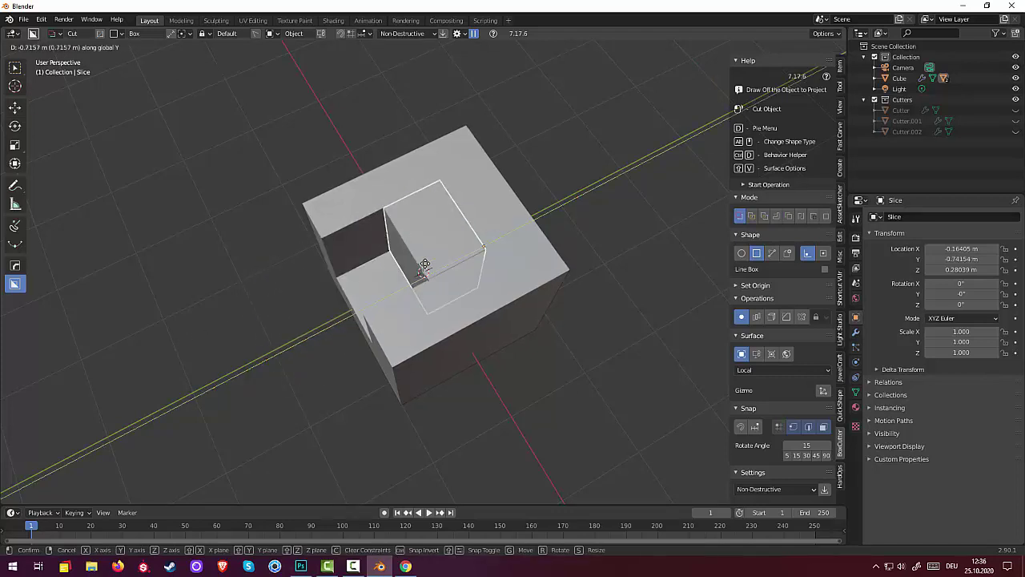
{"action": "left_click", "coordinate": [377, 279]}
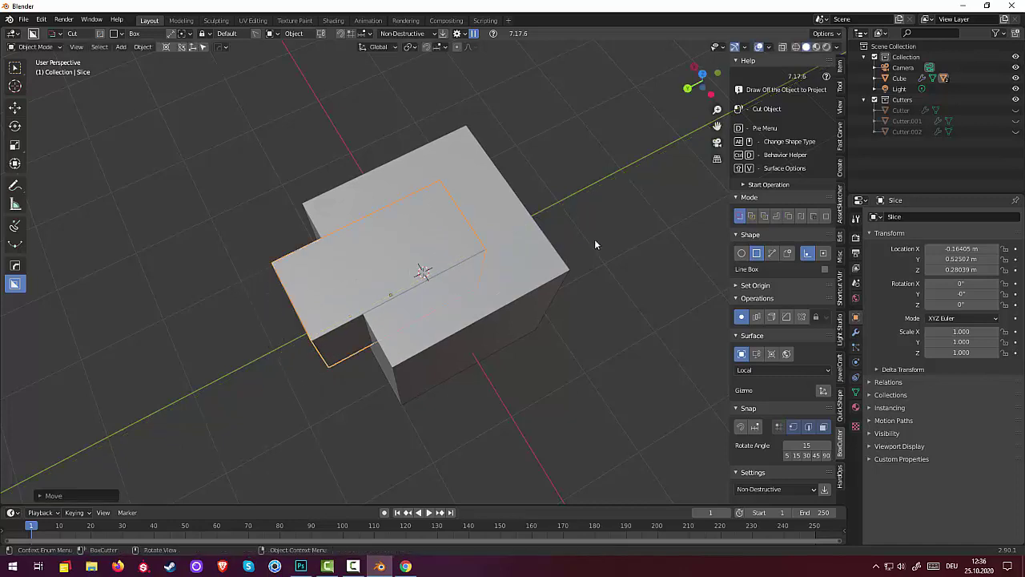
{"action": "key", "text": "s"}
{"action": "left_click", "coordinate": [572, 242]}
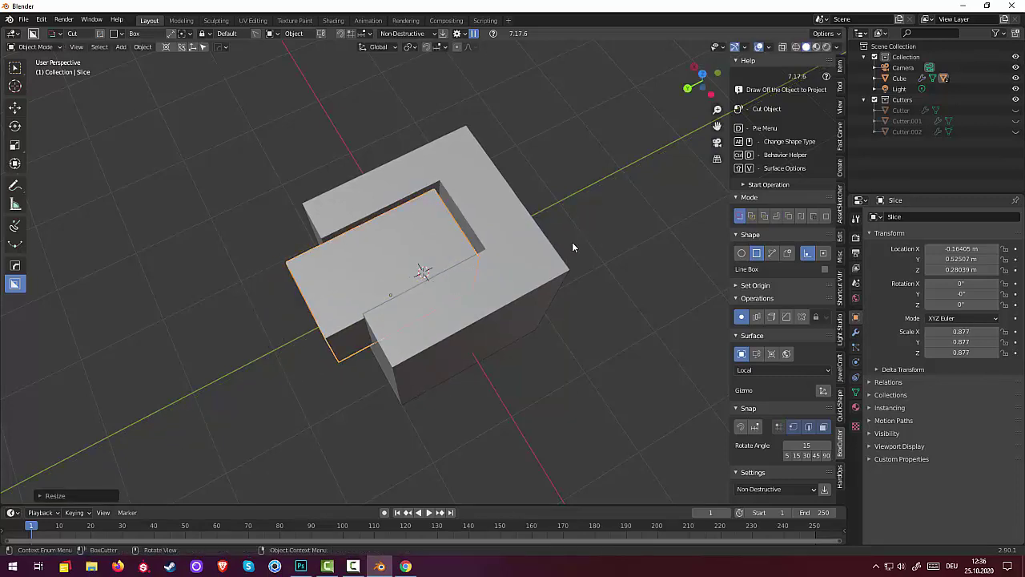
{"action": "mouse_move", "coordinate": [572, 242]}
{"action": "middle_mouse_down"}
{"action": "mouse_move", "coordinate": [616, 201]}
{"action": "mouse_move", "coordinate": [682, 178]}
{"action": "mouse_move", "coordinate": [537, 336]}
{"action": "mouse_move", "coordinate": [575, 329]}
{"action": "mouse_move", "coordinate": [583, 368]}
{"action": "mouse_move", "coordinate": [399, 357]}
{"action": "mouse_move", "coordinate": [447, 349]}
{"action": "middle_mouse_up"}
{"action": "left_click", "coordinate": [486, 314]}
{"action": "left_click", "coordinate": [406, 308]}
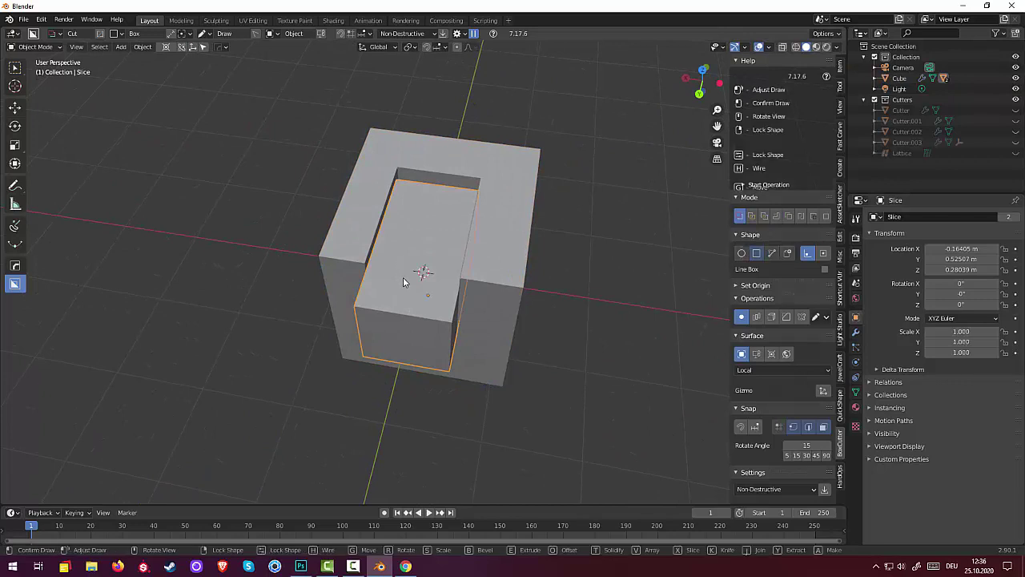
- Knife a rectangular outline into the Slice piece's top
{"action": "left_click_drag", "start_coordinate": [399, 258], "coordinate": [420, 343]}
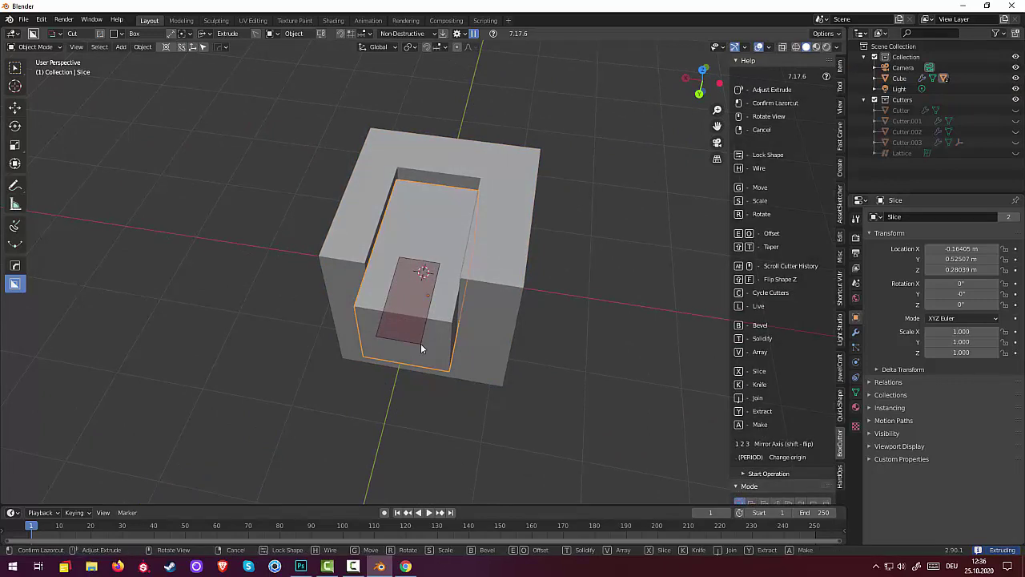
{"action": "key", "text": "k"}
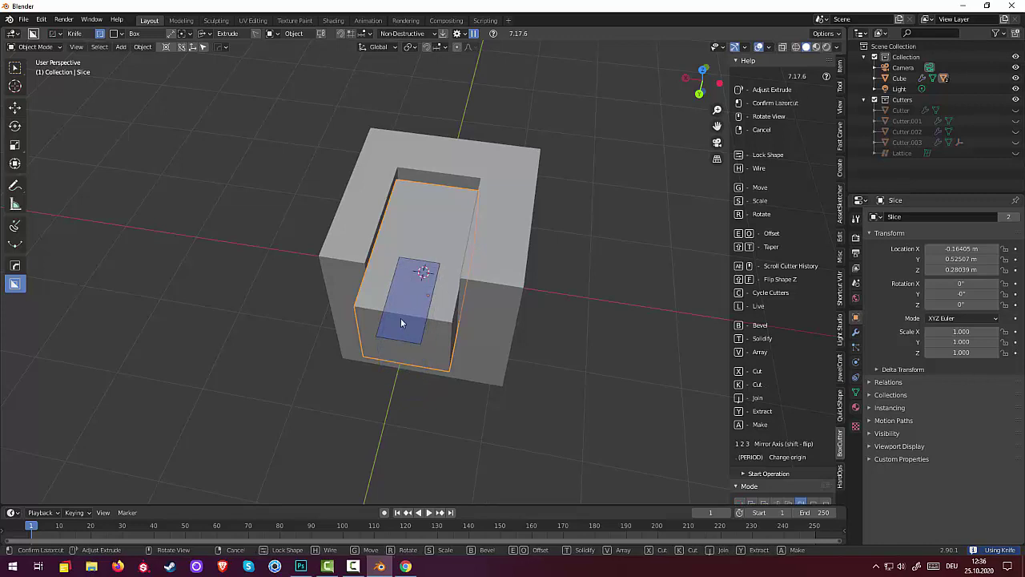
{"action": "left_click", "coordinate": [400, 403]}
{"action": "mouse_move", "coordinate": [541, 406]}
{"action": "middle_mouse_down"}
{"action": "mouse_move", "coordinate": [532, 390]}
{"action": "mouse_move", "coordinate": [453, 346]}
{"action": "middle_mouse_up"}
- In Edit Mode, select the Slice piece's top faces and add its front face to the selection
{"action": "left_click", "coordinate": [53, 46]}
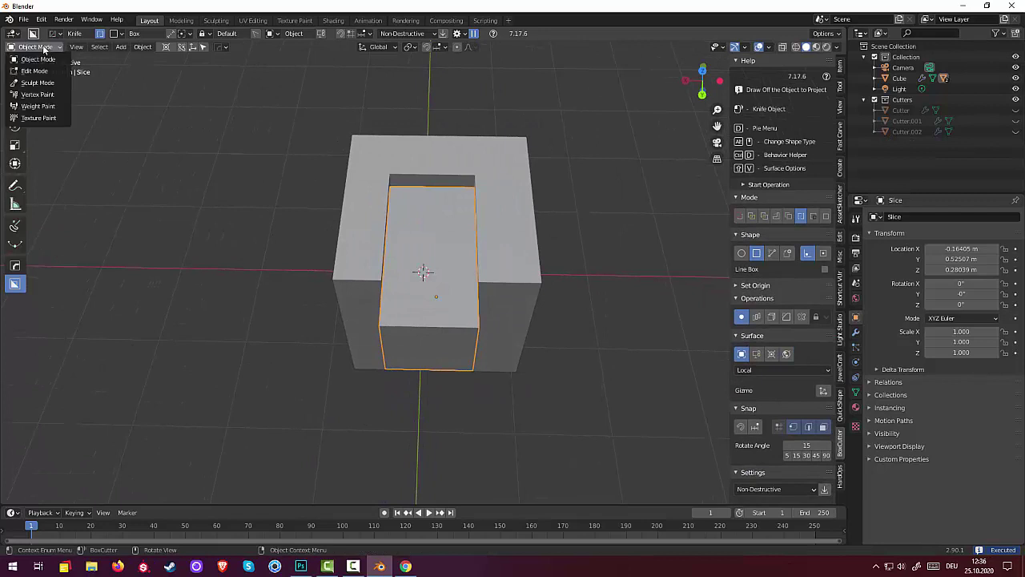
{"action": "left_click", "coordinate": [36, 65]}
{"action": "left_click", "coordinate": [440, 324]}
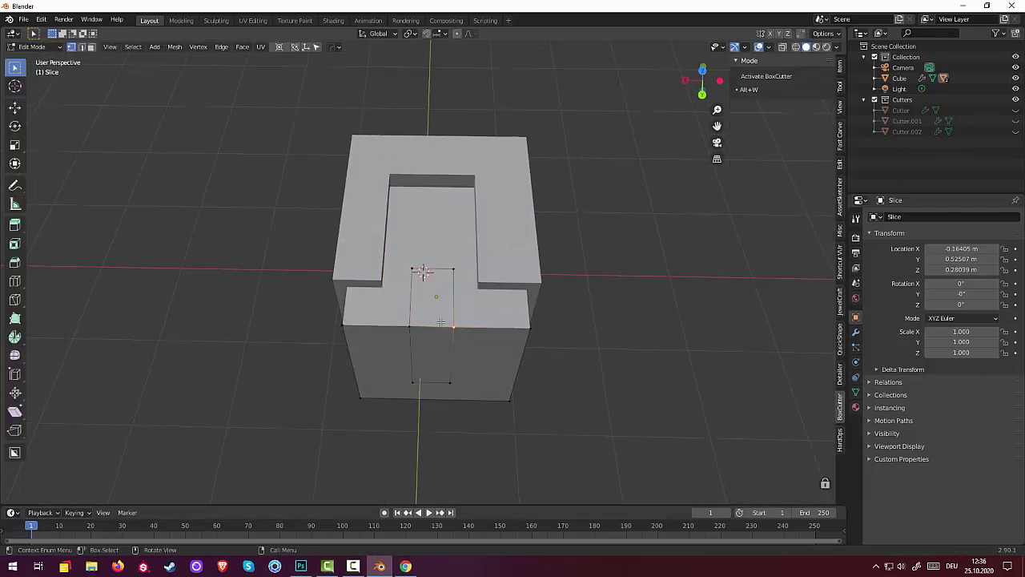
{"action": "middle_click_drag", "start_coordinate": [462, 342], "coordinate": [448, 320]}
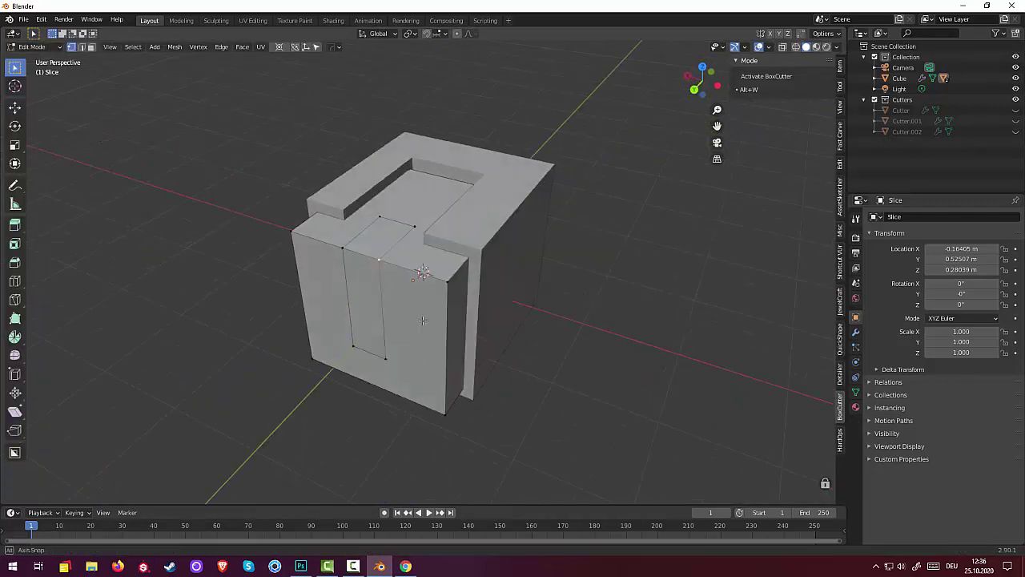
{"action": "mouse_move", "coordinate": [448, 320]}
{"action": "middle_mouse_down"}
{"action": "mouse_move", "coordinate": [313, 247]}
{"action": "mouse_move", "coordinate": [503, 177]}
{"action": "mouse_move", "coordinate": [411, 217]}
{"action": "middle_mouse_up"}
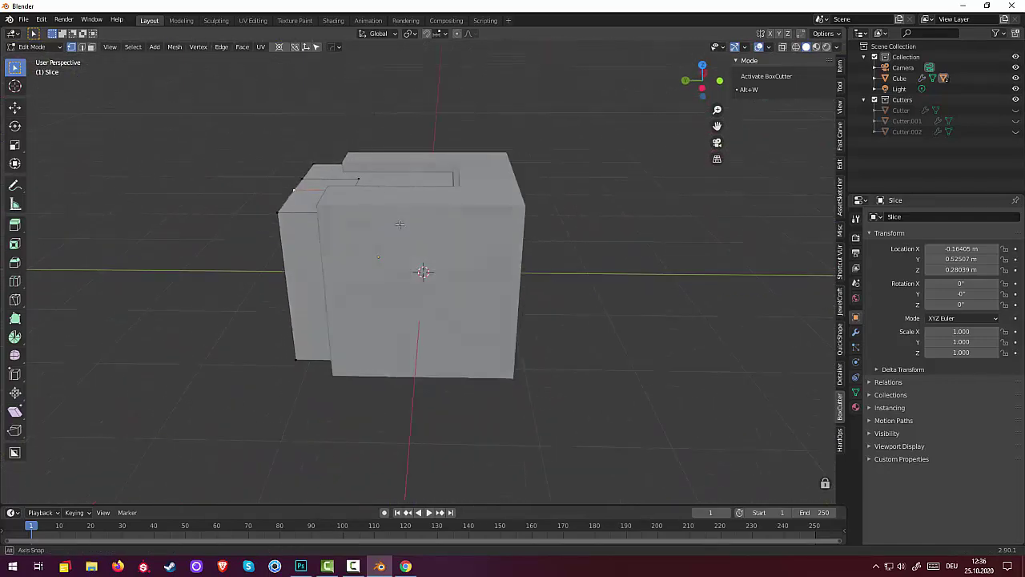
{"action": "left_click_drag", "start_coordinate": [381, 217], "coordinate": [513, 271]}
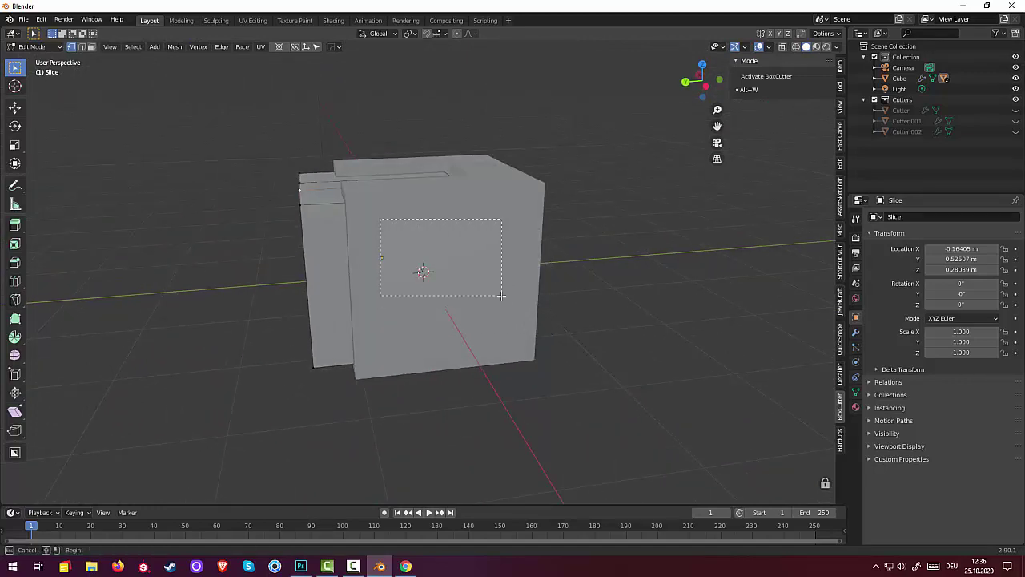
{"action": "mouse_move", "coordinate": [619, 332]}
{"action": "middle_mouse_down"}
{"action": "mouse_move", "coordinate": [690, 337]}
{"action": "mouse_move", "coordinate": [129, 145]}
{"action": "middle_mouse_up"}
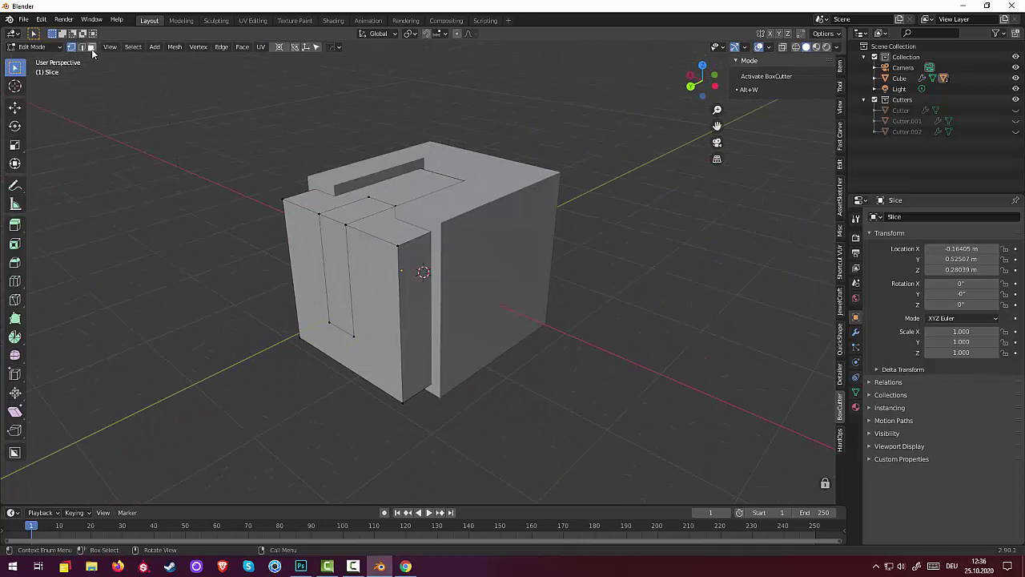
{"action": "key", "text": "a"}
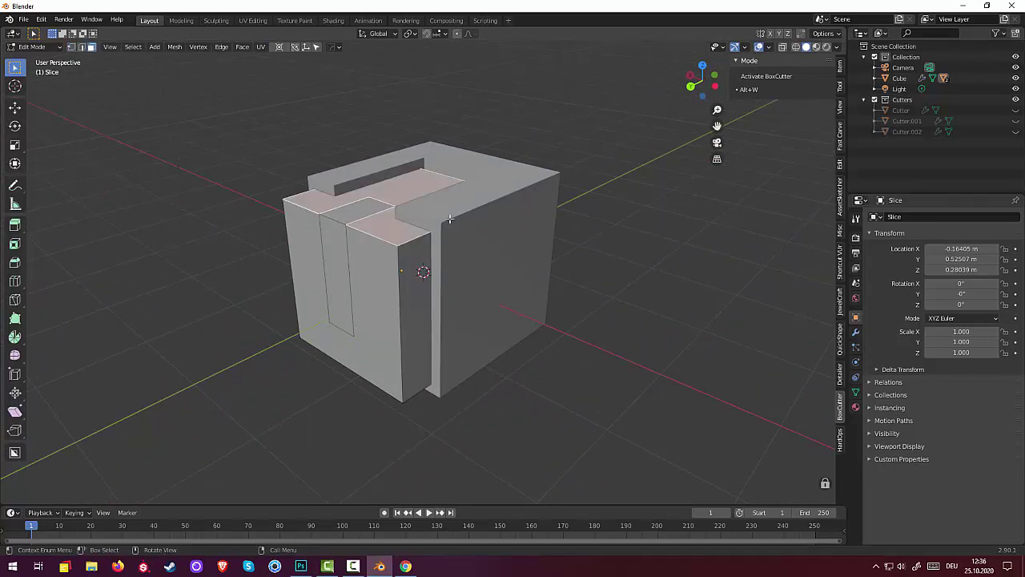
{"action": "mouse_move", "coordinate": [434, 222]}
{"action": "middle_mouse_down"}
{"action": "mouse_move", "coordinate": [470, 253]}
{"action": "mouse_move", "coordinate": [401, 225]}
{"action": "middle_mouse_up"}
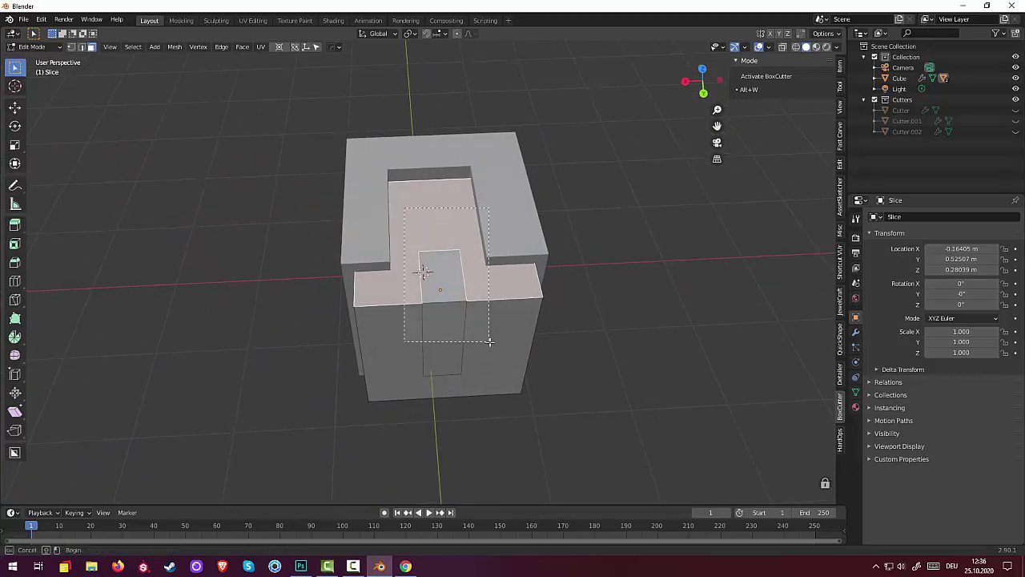
{"action": "left_click", "coordinate": [469, 356], "text": "shift"}
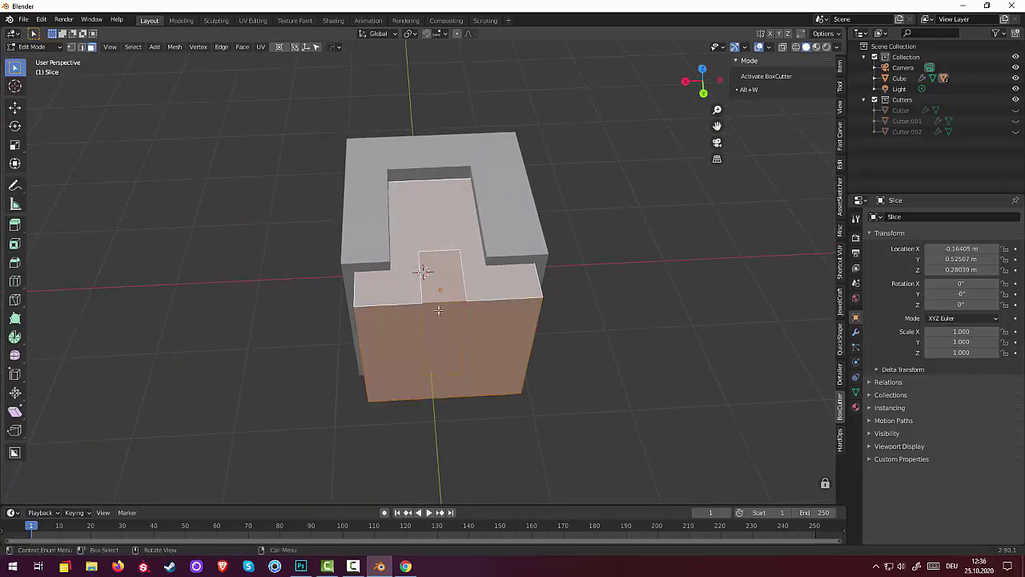
{"action": "left_click", "coordinate": [36, 46]}
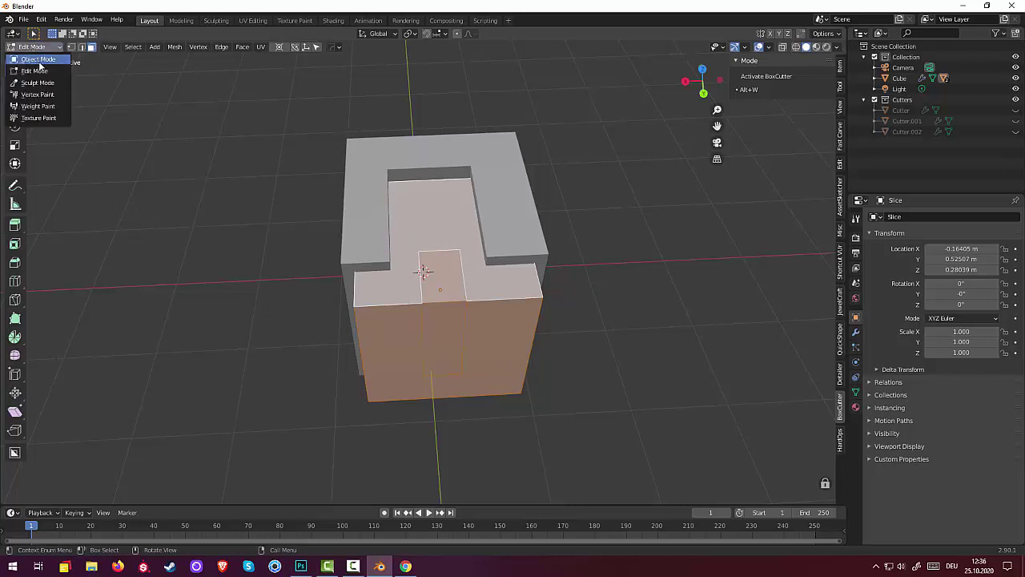
- Back in Object Mode, cut a rectangular hole through the Slice piece's top
{"action": "left_click", "coordinate": [32, 61]}
{"action": "left_click_drag", "start_coordinate": [414, 228], "coordinate": [459, 279]}
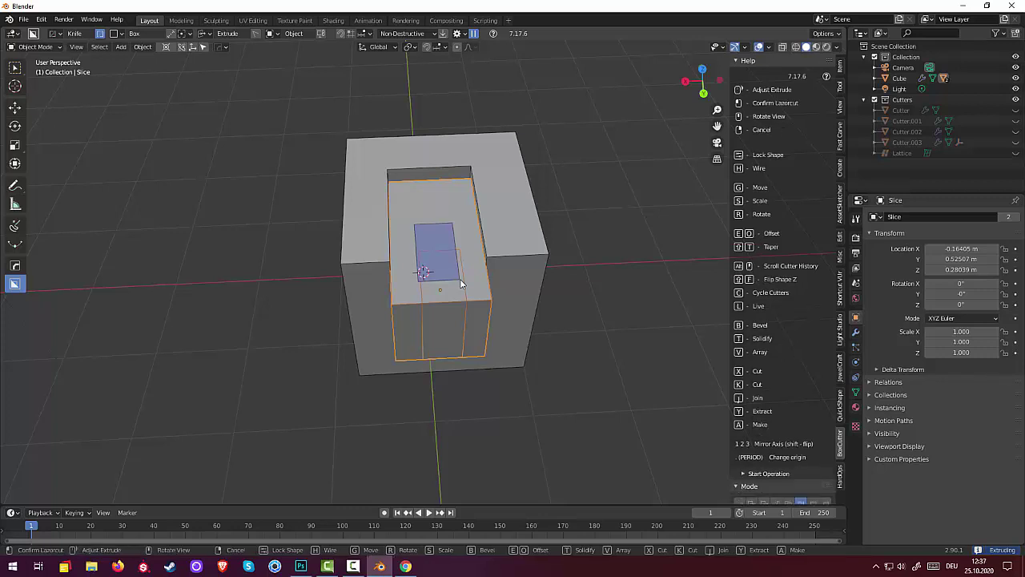
{"action": "key", "text": "k"}
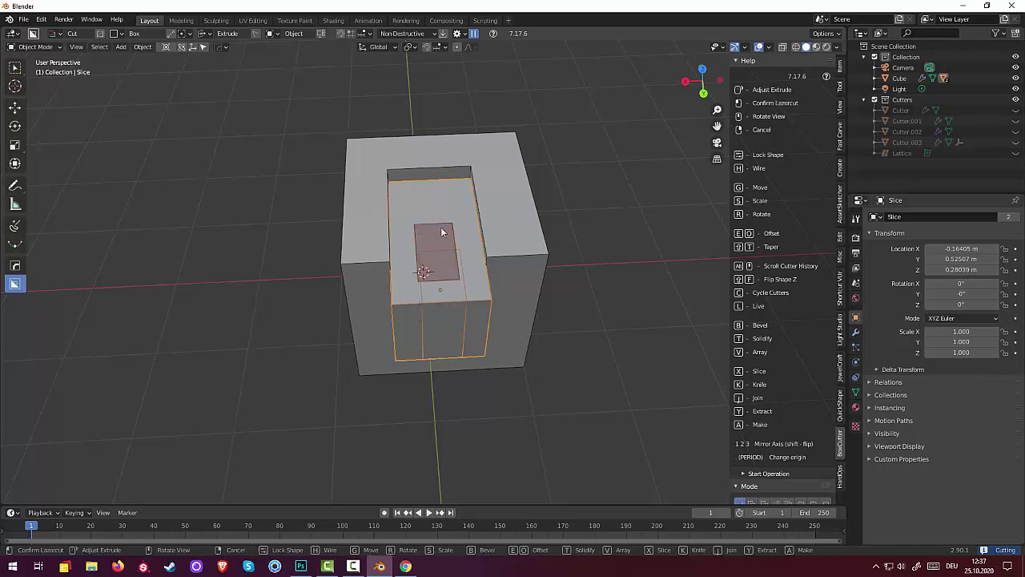
{"action": "left_click", "coordinate": [453, 320]}
{"action": "mouse_move", "coordinate": [541, 309]}
{"action": "middle_mouse_down"}
{"action": "mouse_move", "coordinate": [578, 336]}
{"action": "mouse_move", "coordinate": [490, 338]}
{"action": "mouse_move", "coordinate": [487, 329]}
{"action": "middle_mouse_up"}
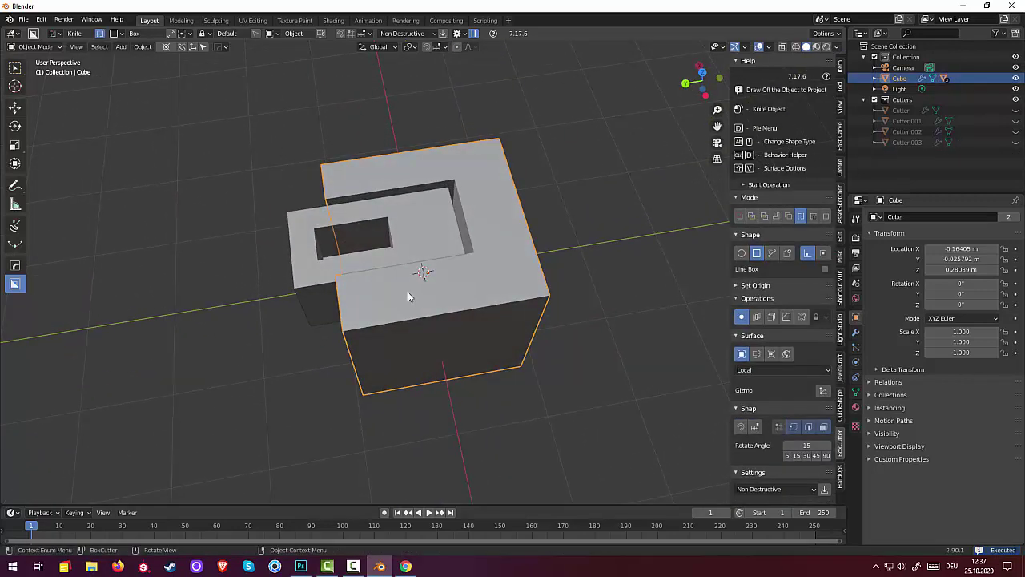
- Select the Cube instead of the Slice piece
{"action": "left_click", "coordinate": [410, 298]}
{"action": "left_click", "coordinate": [497, 316]}
{"action": "mouse_move", "coordinate": [538, 315]}
{"action": "middle_mouse_down"}
{"action": "mouse_move", "coordinate": [655, 274]}
{"action": "mouse_move", "coordinate": [397, 273]}
{"action": "middle_mouse_up"}
- Move the Cube up and left to about 0.041, 0.150, 0.445 m
{"action": "left_click", "coordinate": [14, 263]}
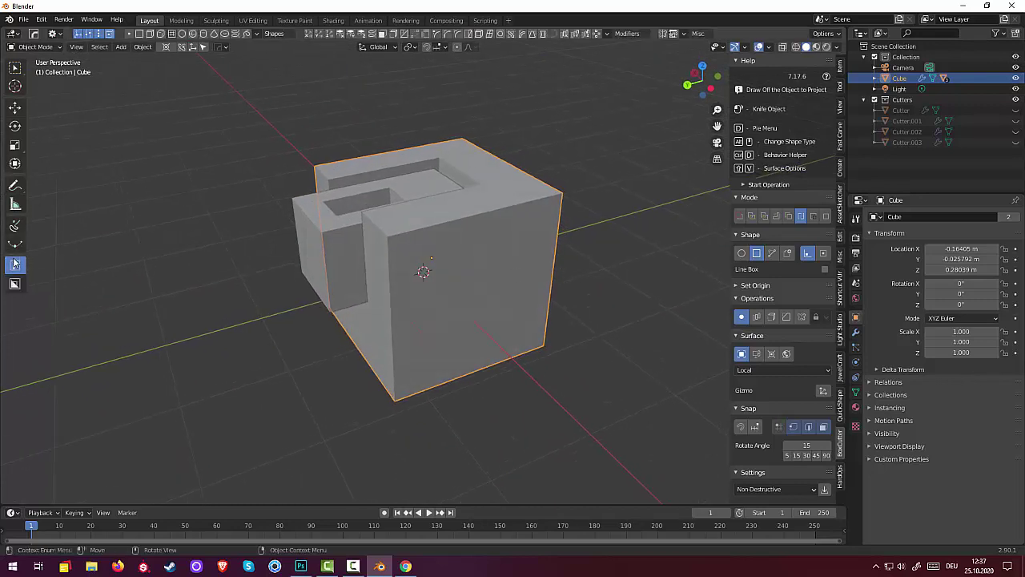
{"action": "key", "text": "g"}
{"action": "left_click", "coordinate": [347, 298]}
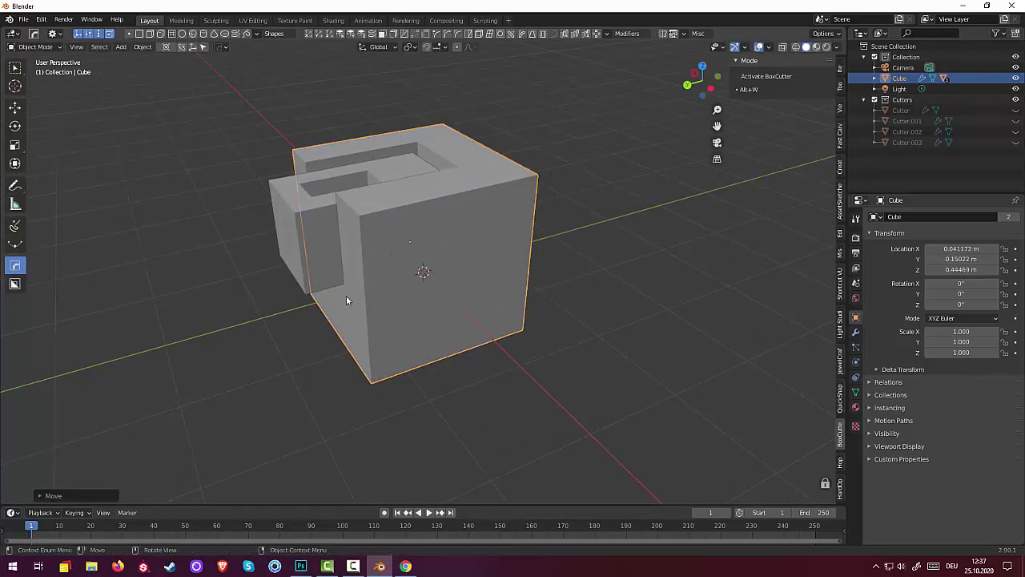
{"action": "right_click", "coordinate": [454, 269]}
{"action": "left_click", "coordinate": [480, 253]}
- Switch to BoxCutter and start a tall cutter rectangle on the Cube's front face
{"action": "key", "text": "d"}
{"action": "key", "text": "d"}
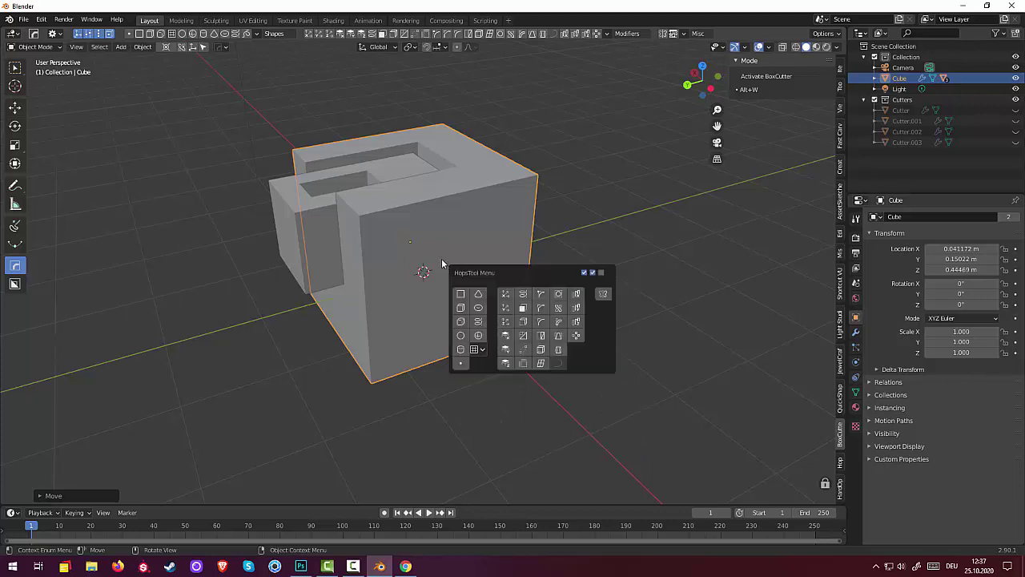
{"action": "left_click", "coordinate": [14, 285]}
{"action": "left_click_drag", "start_coordinate": [439, 266], "coordinate": [497, 334]}
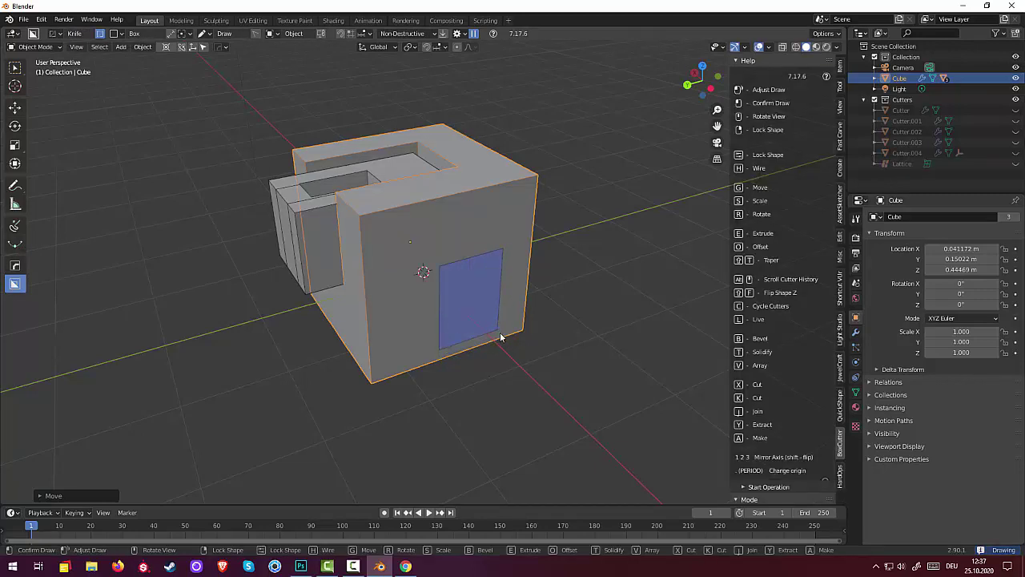
- Try two cutter boxes on the Cube's front face and cancel both
{"action": "left_click_drag", "start_coordinate": [497, 333], "coordinate": [516, 360]}
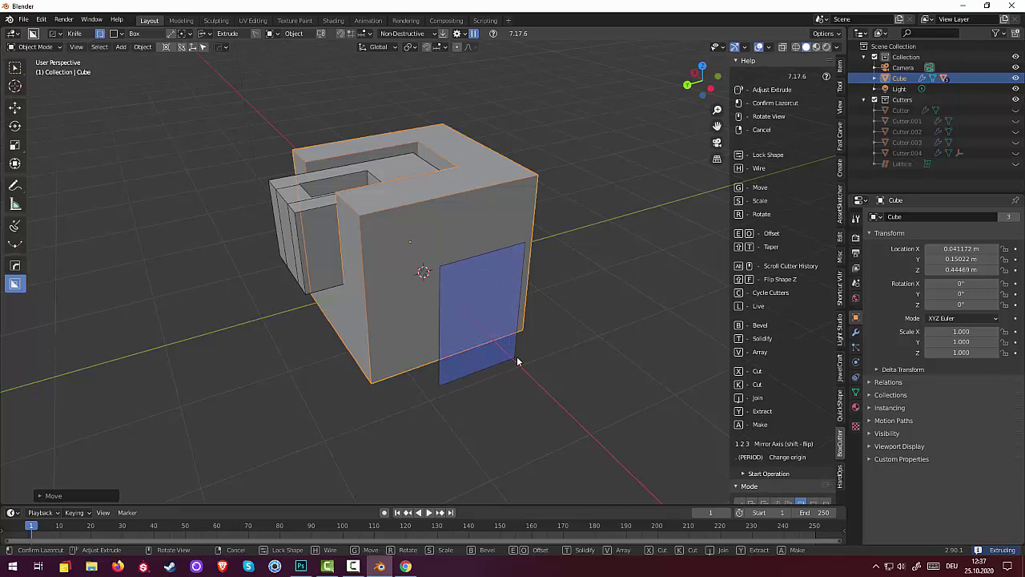
{"action": "right_click", "coordinate": [516, 355]}
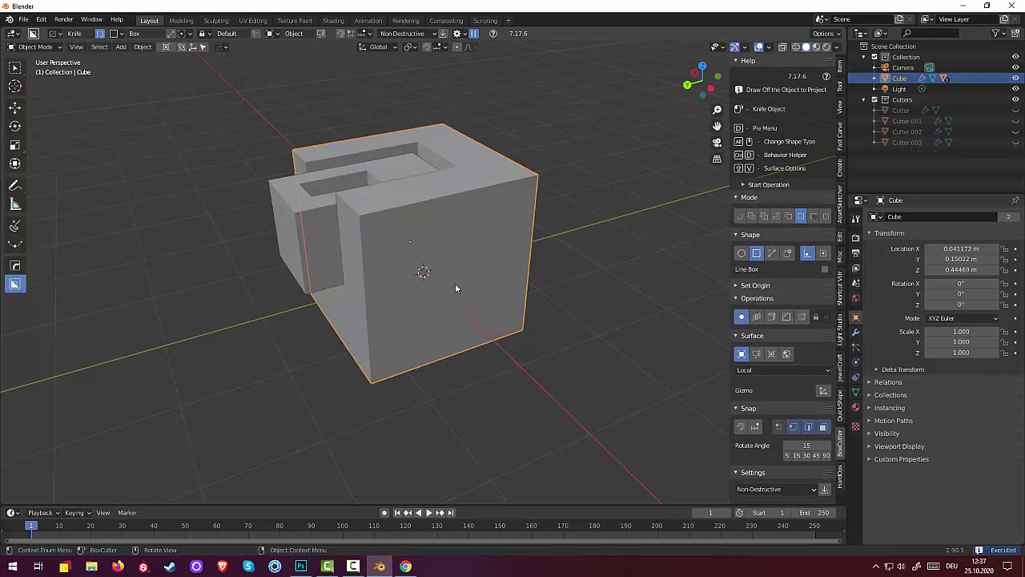
{"action": "left_click_drag", "start_coordinate": [424, 271], "coordinate": [507, 383]}
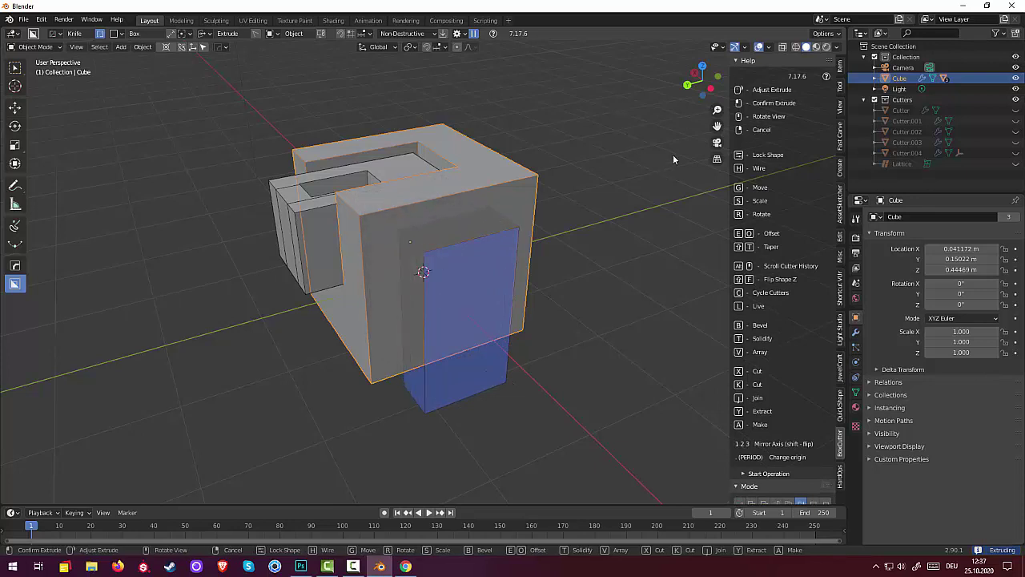
{"action": "right_click", "coordinate": [705, 212]}
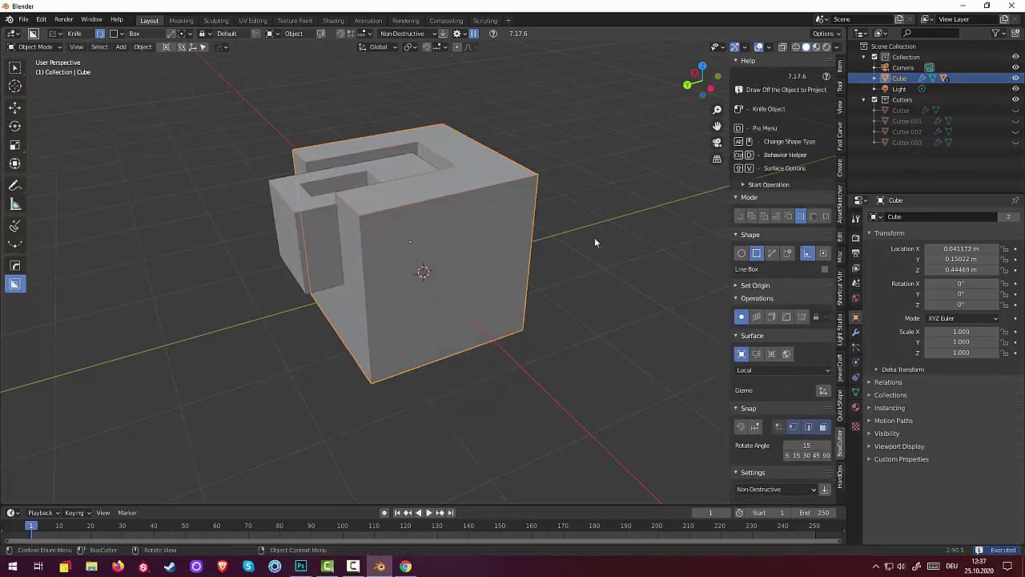
- Cut a tall rectangular opening and a bottom notch into the Cube's front
{"action": "left_click_drag", "start_coordinate": [409, 241], "coordinate": [547, 331]}
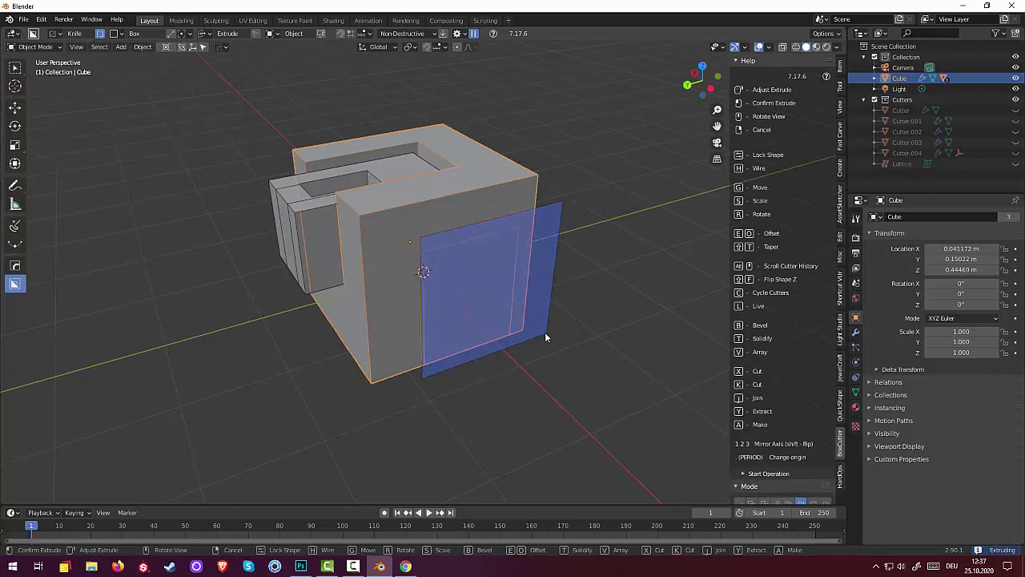
{"action": "left_click", "coordinate": [544, 332]}
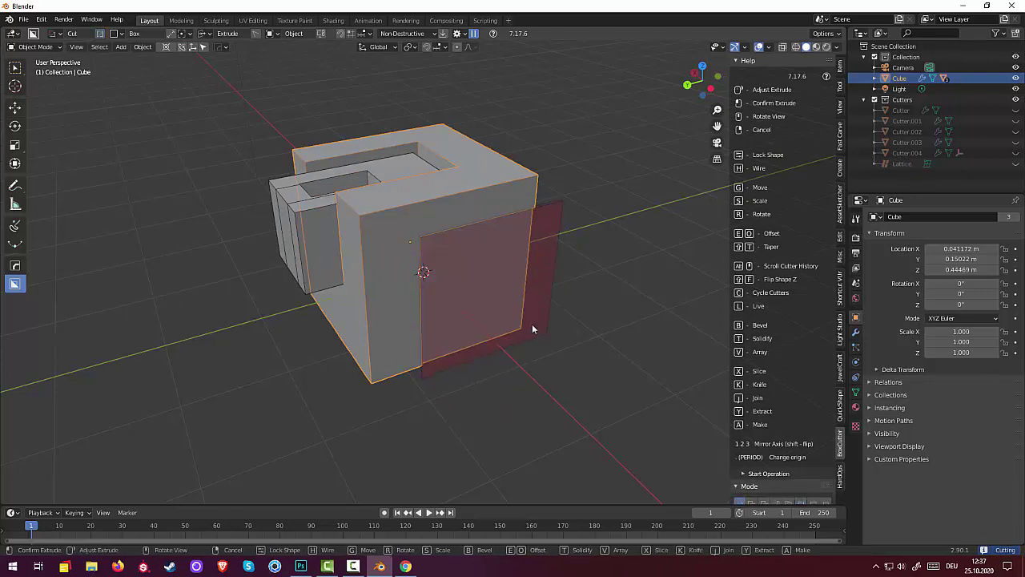
{"action": "middle_click_drag", "start_coordinate": [586, 356], "coordinate": [435, 343]}
{"action": "left_click_drag", "start_coordinate": [439, 253], "coordinate": [496, 364]}
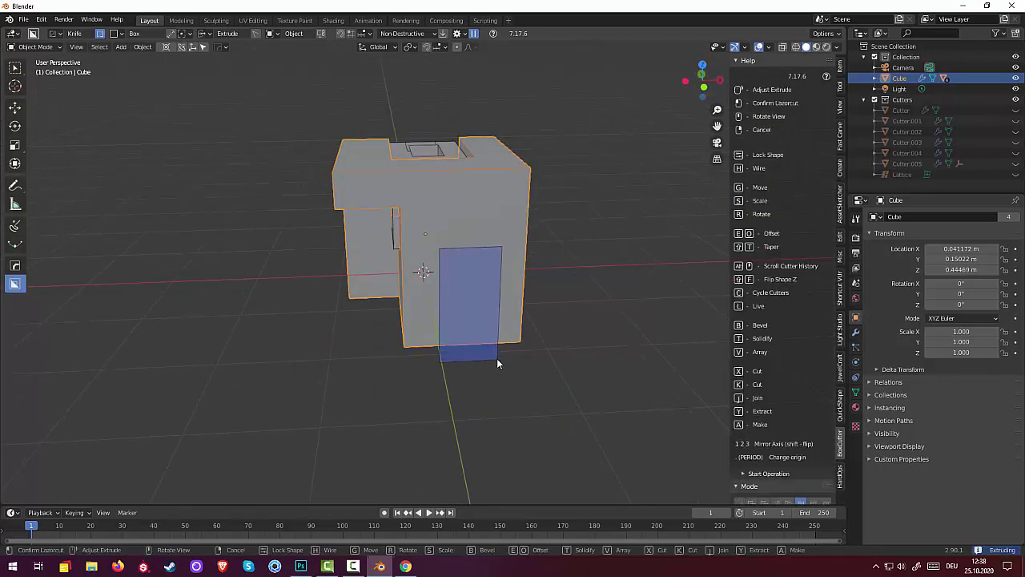
{"action": "left_click", "coordinate": [477, 327]}
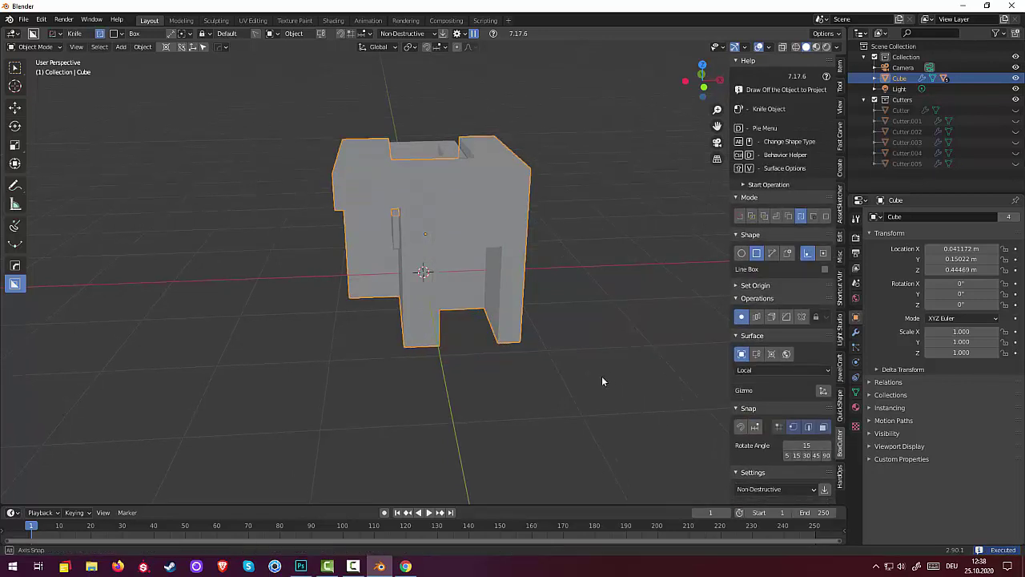
{"action": "middle_click_drag", "start_coordinate": [601, 377], "coordinate": [487, 360]}
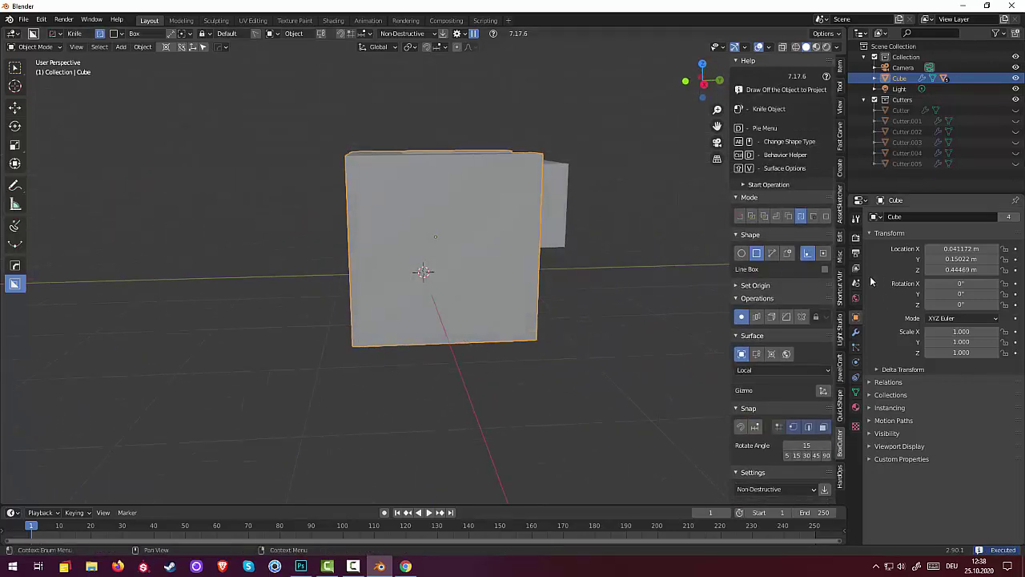
- Delete the carved Cube and select the remaining holed Slice piece
{"action": "key", "text": "Delete"}
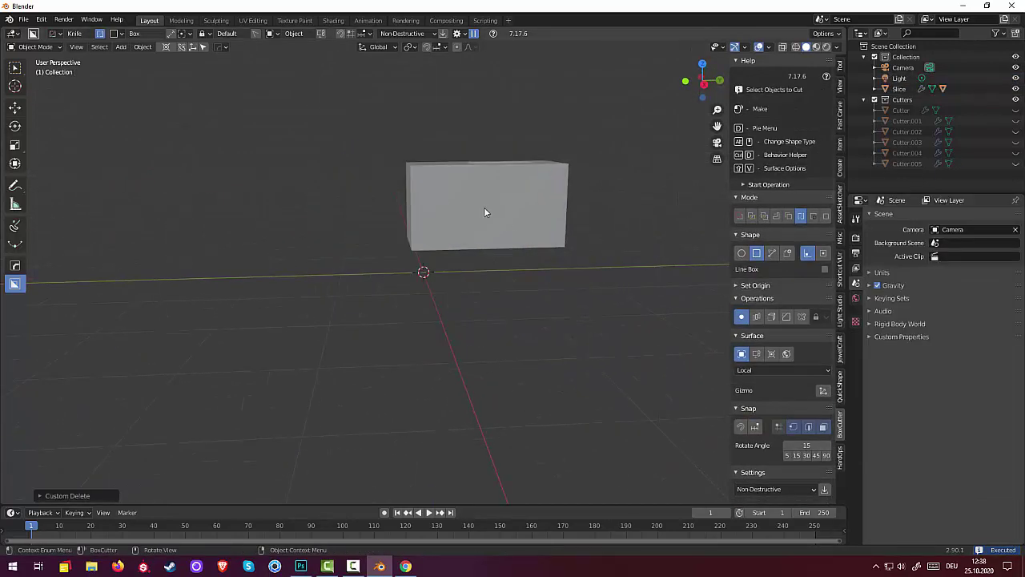
{"action": "mouse_move", "coordinate": [484, 211]}
{"action": "middle_mouse_down"}
{"action": "mouse_move", "coordinate": [578, 272]}
{"action": "mouse_move", "coordinate": [710, 278]}
{"action": "mouse_move", "coordinate": [843, 255]}
{"action": "mouse_move", "coordinate": [714, 273]}
{"action": "mouse_move", "coordinate": [764, 284]}
{"action": "middle_mouse_up"}
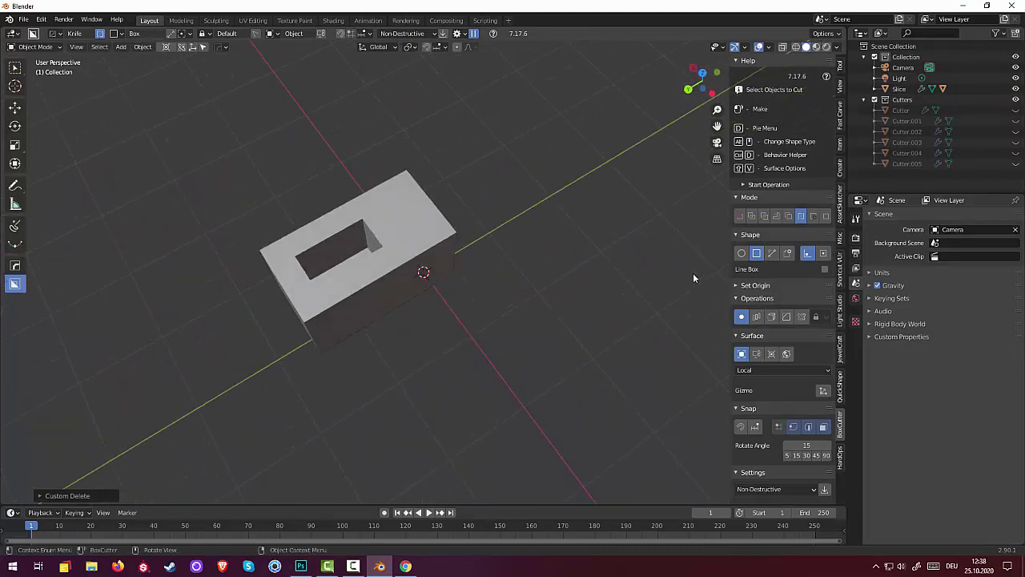
{"action": "middle_click_drag", "start_coordinate": [506, 235], "coordinate": [482, 221]}
{"action": "left_click", "coordinate": [399, 205]}
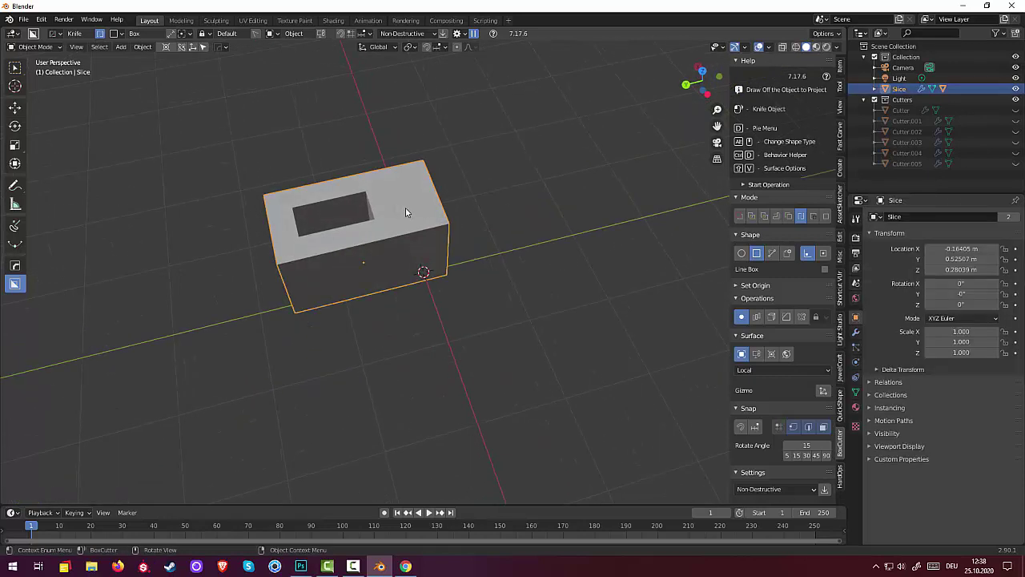
- Switch the BoxCutter shape to Circle, trying a circle on the slice top before cancelling
{"action": "left_click", "coordinate": [120, 34]}
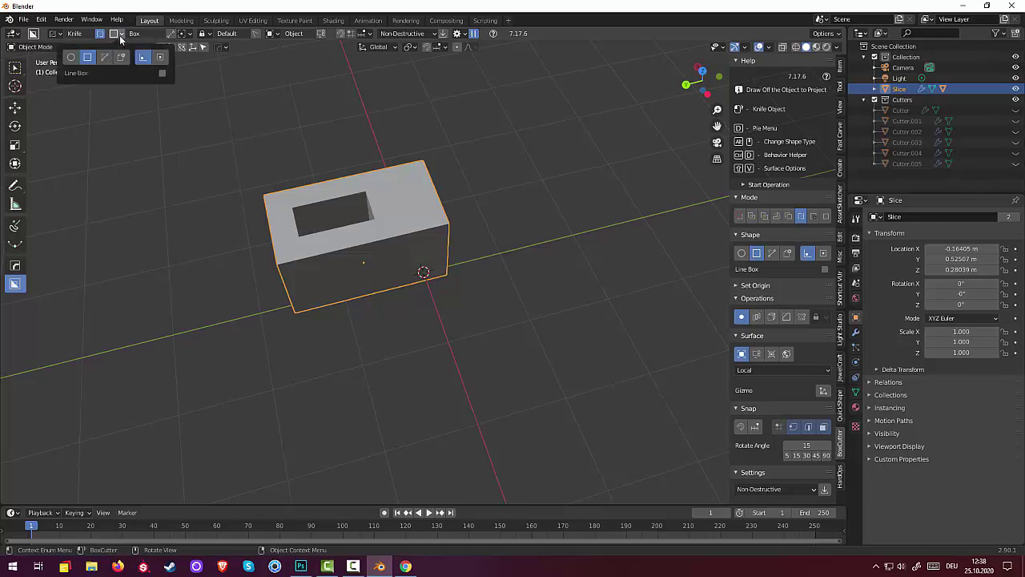
{"action": "left_click", "coordinate": [71, 57]}
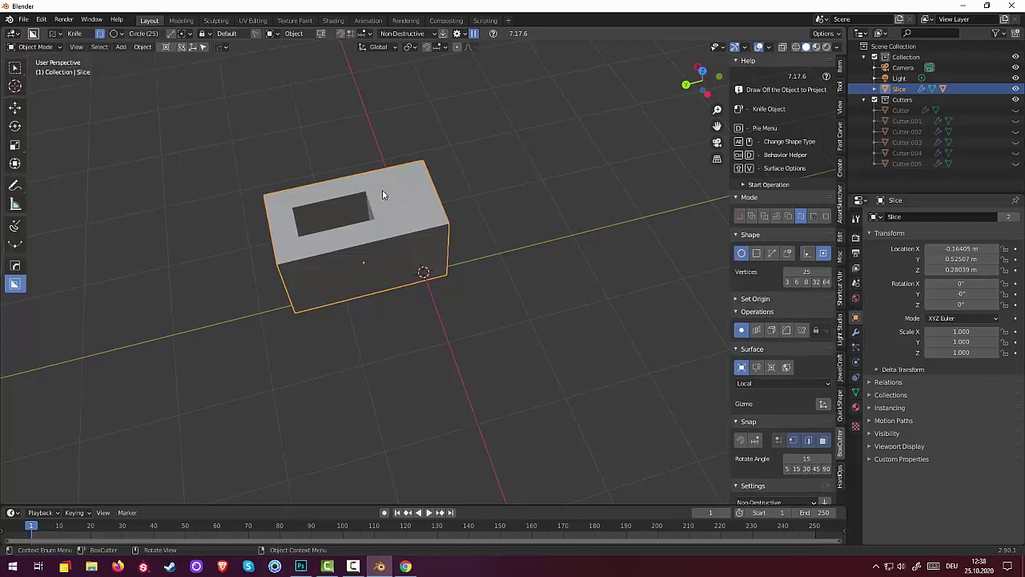
{"action": "left_click_drag", "start_coordinate": [382, 190], "coordinate": [389, 194]}
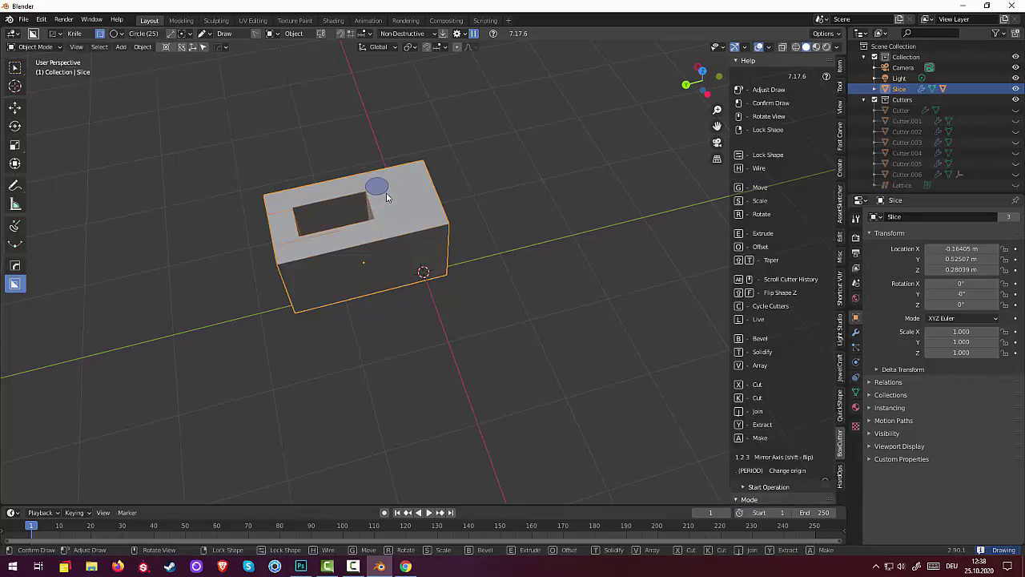
{"action": "right_click", "coordinate": [387, 197]}
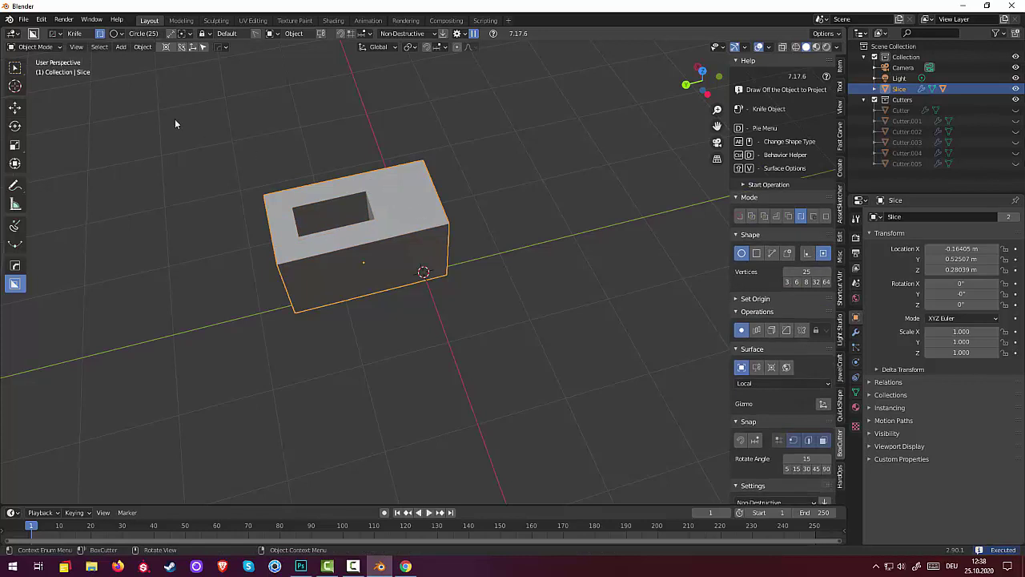
- In the cutter settings, change the BoxCutter mode from Knife to Cut
{"action": "left_click", "coordinate": [62, 34]}
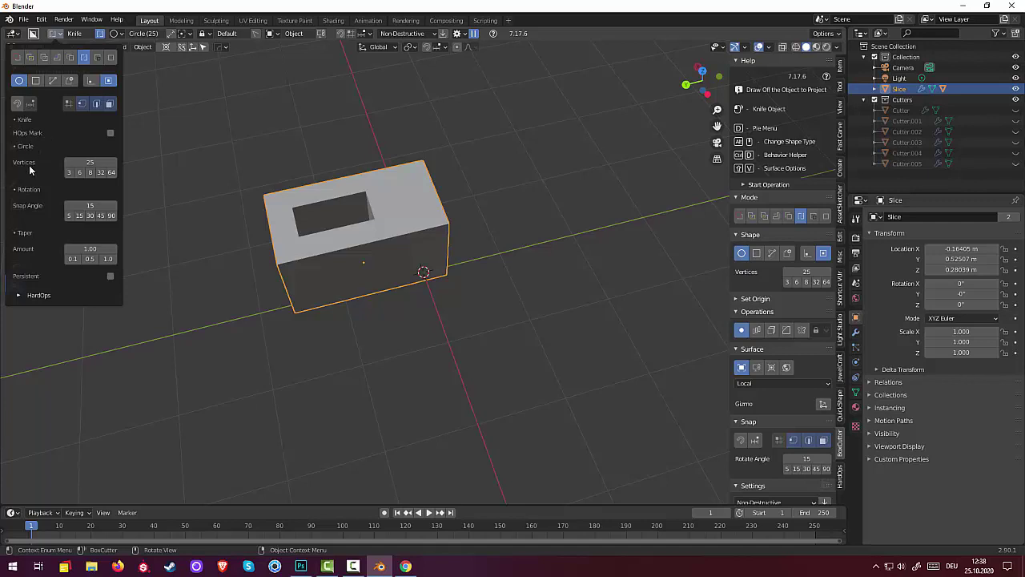
{"action": "left_click", "coordinate": [16, 296]}
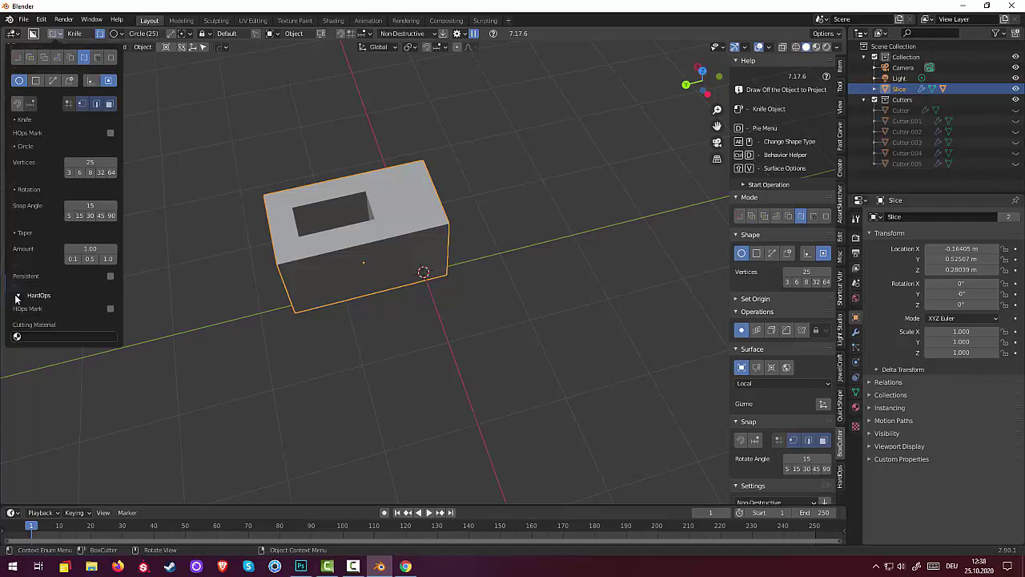
{"action": "left_click", "coordinate": [62, 37]}
{"action": "left_click", "coordinate": [62, 37]}
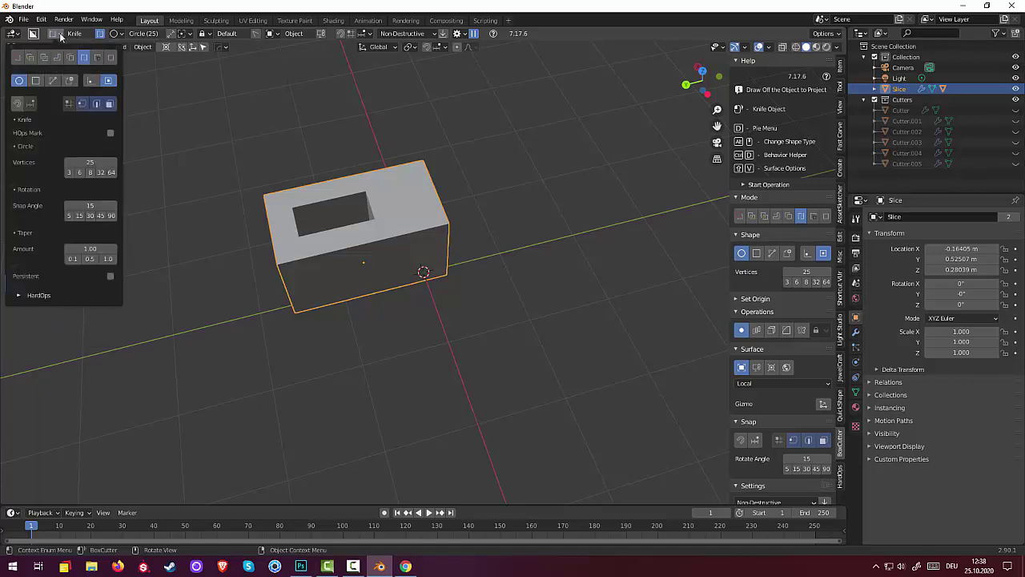
{"action": "left_click", "coordinate": [17, 58]}
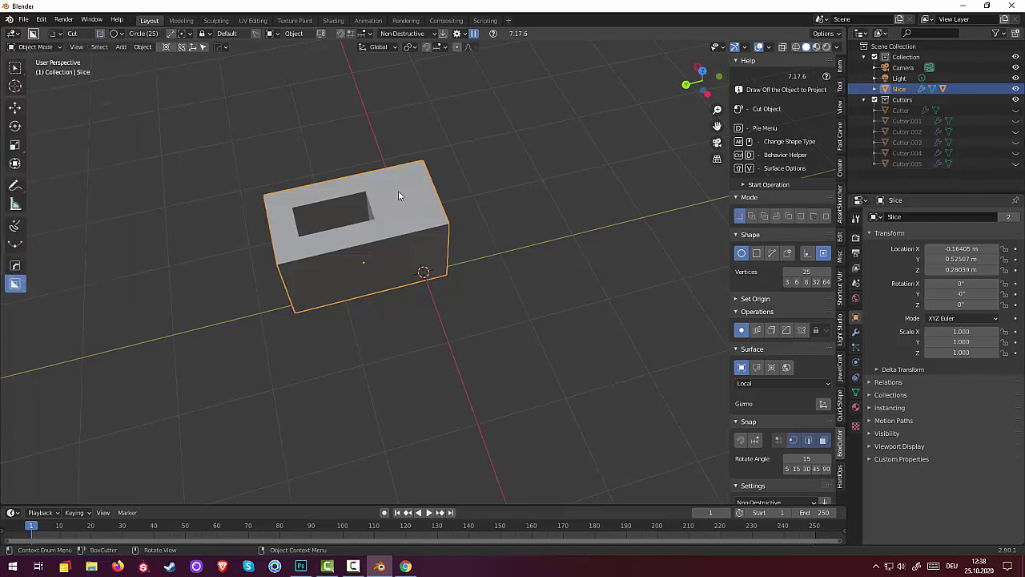
- Draw a beveled circular cut on the box top beside the rectangular slot
{"action": "left_click_drag", "start_coordinate": [393, 201], "coordinate": [399, 203]}
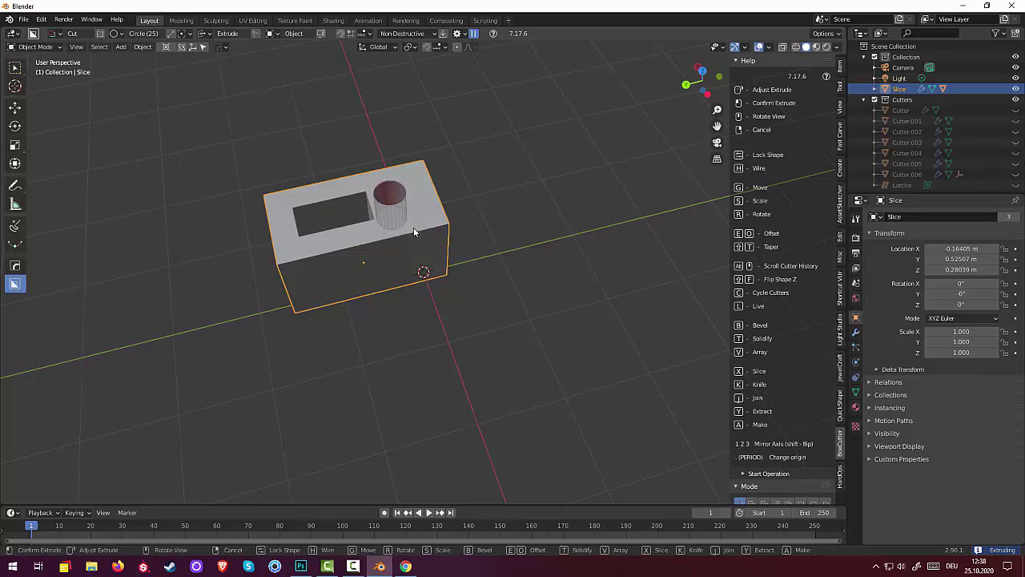
{"action": "scroll", "coordinate": [413, 232], "scroll_direction": "up", "scroll_amount": 2}
{"action": "scroll", "coordinate": [414, 232], "scroll_direction": "up", "scroll_amount": 2}
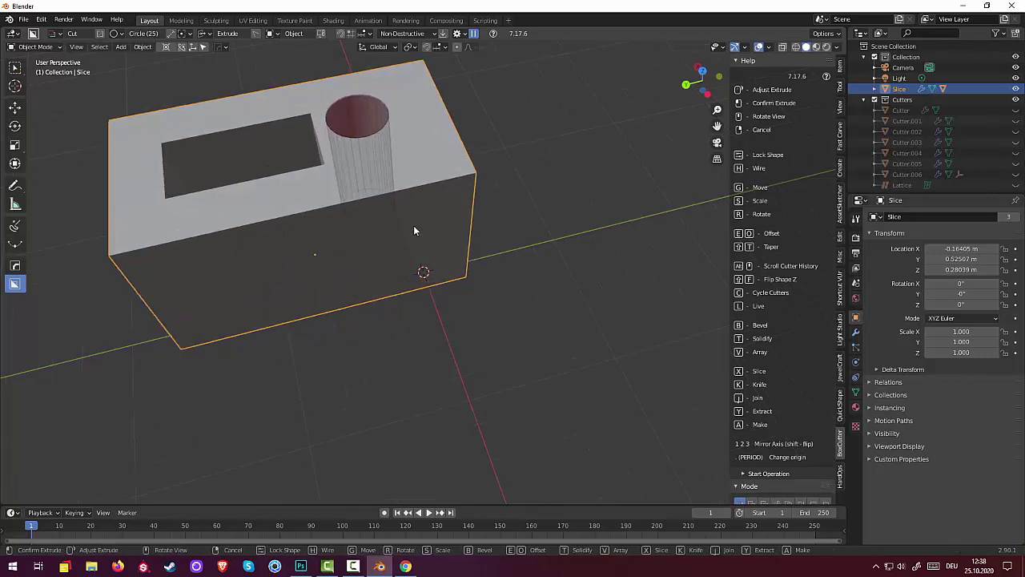
{"action": "key", "text": "b"}
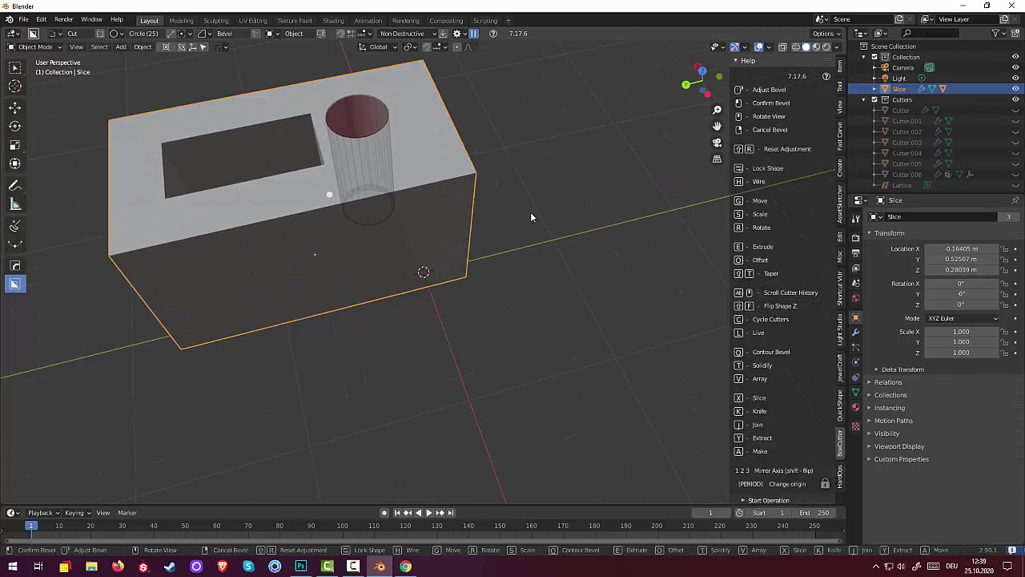
{"action": "left_click", "coordinate": [440, 195]}
{"action": "mouse_move", "coordinate": [487, 199]}
{"action": "middle_mouse_down"}
{"action": "mouse_move", "coordinate": [502, 224]}
{"action": "mouse_move", "coordinate": [498, 242]}
{"action": "mouse_move", "coordinate": [436, 183]}
{"action": "mouse_move", "coordinate": [524, 188]}
{"action": "mouse_move", "coordinate": [442, 192]}
{"action": "mouse_move", "coordinate": [405, 170]}
{"action": "mouse_move", "coordinate": [398, 182]}
{"action": "middle_mouse_up"}
{"action": "scroll", "coordinate": [525, 192], "scroll_direction": "down", "scroll_amount": 4}
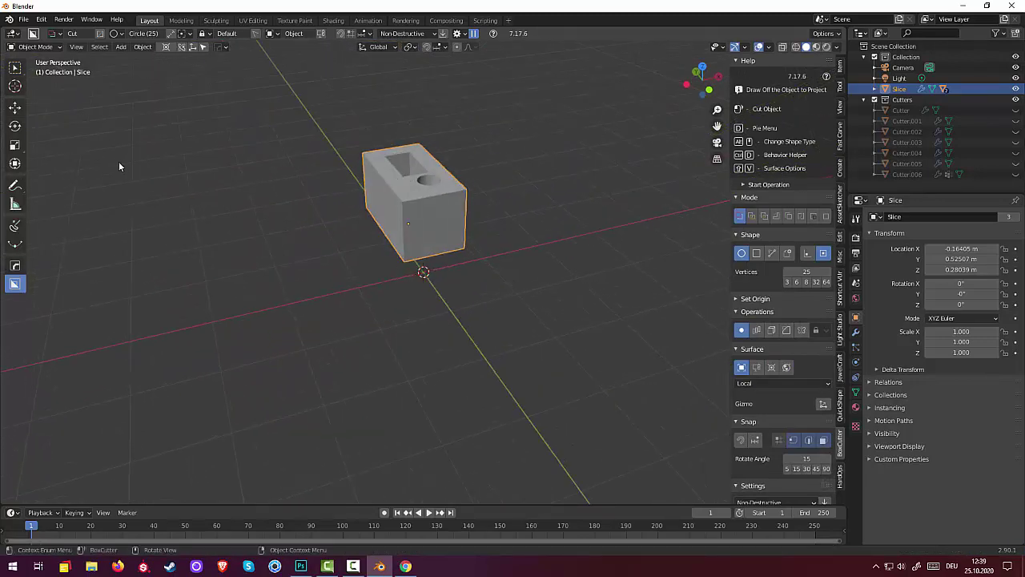
- Reselect BoxCutter in Slice mode and slice a circular piece through the box
{"action": "left_click", "coordinate": [15, 266]}
{"action": "left_click", "coordinate": [14, 284]}
{"action": "mouse_move", "coordinate": [501, 296]}
{"action": "middle_mouse_down"}
{"action": "mouse_move", "coordinate": [505, 277]}
{"action": "mouse_move", "coordinate": [533, 280]}
{"action": "middle_mouse_up"}
{"action": "left_click", "coordinate": [752, 217]}
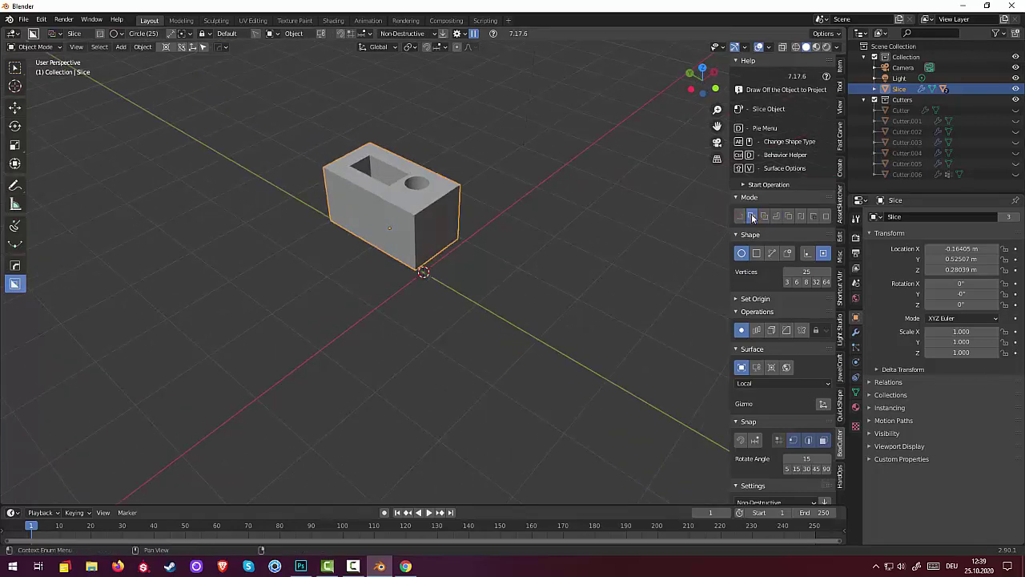
{"action": "left_click_drag", "start_coordinate": [398, 202], "coordinate": [414, 230]}
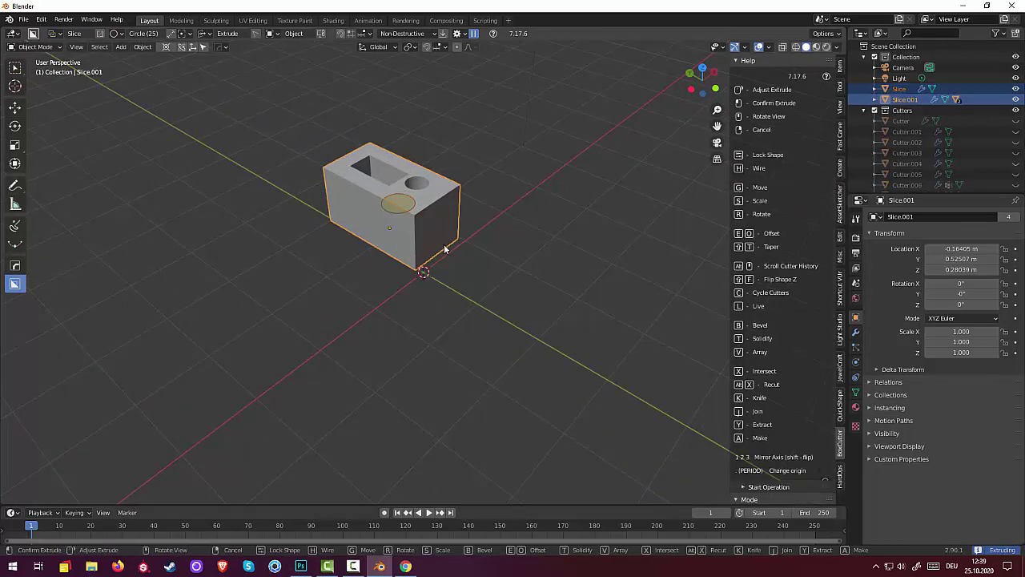
{"action": "left_click", "coordinate": [431, 302]}
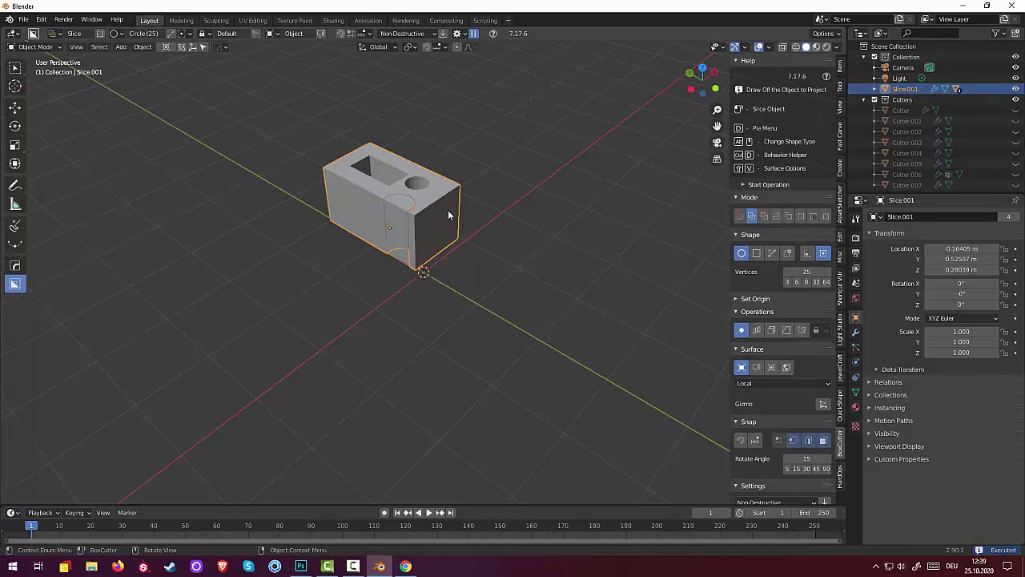
- Intersect the remaining box with a large circle cutter, leaving a rounded block
{"action": "left_click", "coordinate": [766, 216]}
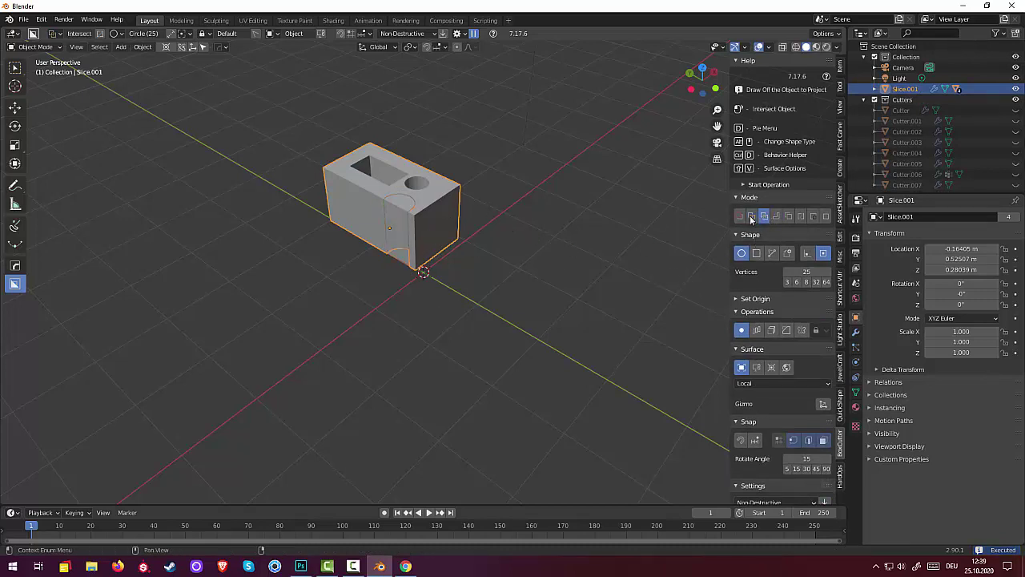
{"action": "left_click_drag", "start_coordinate": [343, 179], "coordinate": [372, 216]}
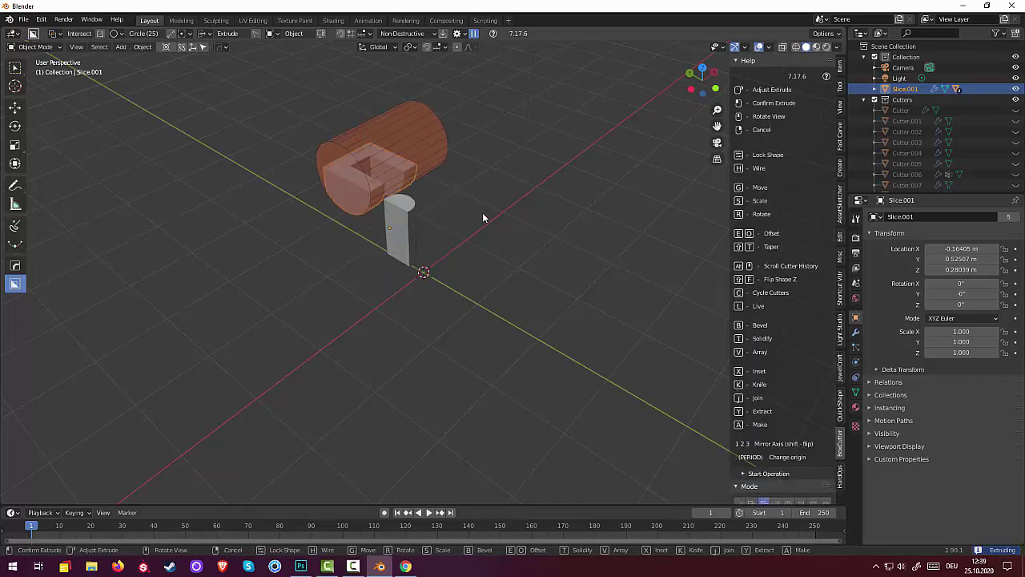
{"action": "left_click", "coordinate": [471, 255]}
{"action": "left_click", "coordinate": [472, 261]}
{"action": "mouse_move", "coordinate": [496, 270]}
{"action": "middle_mouse_down"}
{"action": "mouse_move", "coordinate": [581, 237]}
{"action": "mouse_move", "coordinate": [776, 285]}
{"action": "mouse_move", "coordinate": [795, 315]}
{"action": "mouse_move", "coordinate": [635, 247]}
{"action": "mouse_move", "coordinate": [355, 245]}
{"action": "mouse_move", "coordinate": [348, 286]}
{"action": "mouse_move", "coordinate": [405, 405]}
{"action": "mouse_move", "coordinate": [552, 488]}
{"action": "mouse_move", "coordinate": [462, 471]}
{"action": "mouse_move", "coordinate": [560, 470]}
{"action": "mouse_move", "coordinate": [529, 425]}
{"action": "mouse_move", "coordinate": [377, 334]}
{"action": "mouse_move", "coordinate": [371, 224]}
{"action": "mouse_move", "coordinate": [362, 247]}
{"action": "middle_mouse_up"}
- Create a standalone large cylinder beside the pieces using Make mode
{"action": "left_click", "coordinate": [826, 216]}
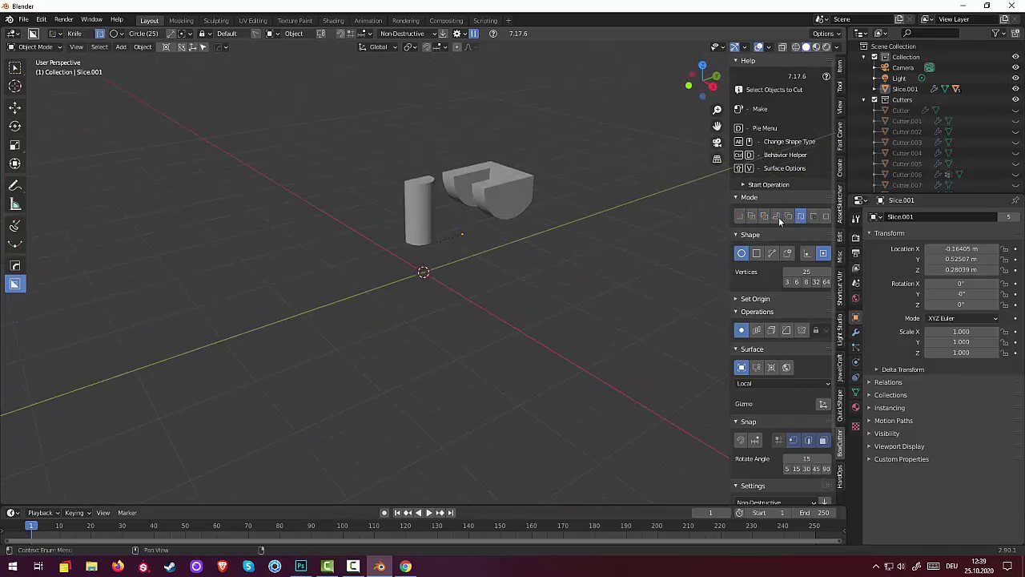
{"action": "mouse_move", "coordinate": [515, 185]}
{"action": "left_mouse_down"}
{"action": "mouse_move", "coordinate": [516, 234]}
{"action": "mouse_move", "coordinate": [538, 231]}
{"action": "left_mouse_up"}
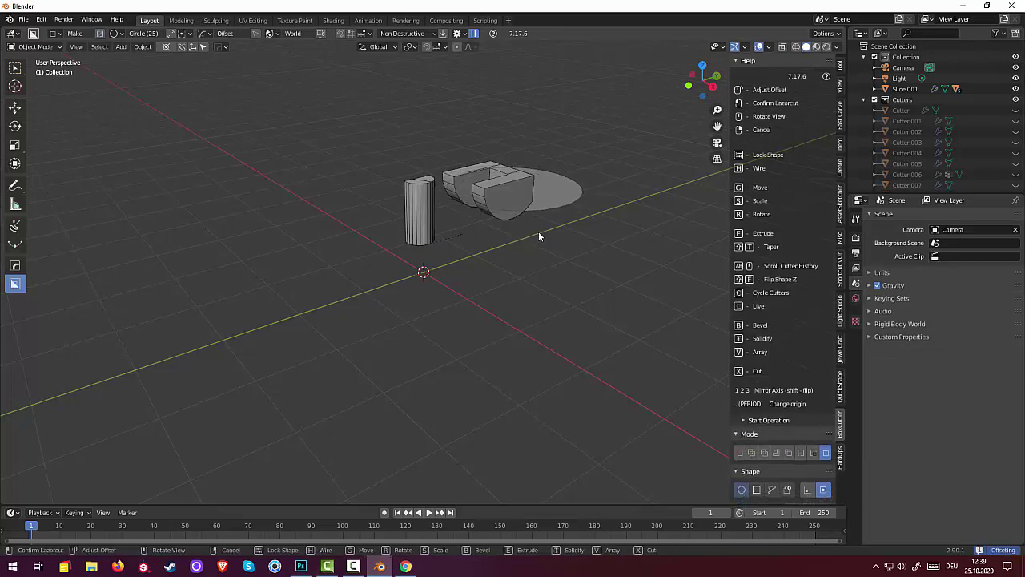
{"action": "left_click", "coordinate": [520, 185]}
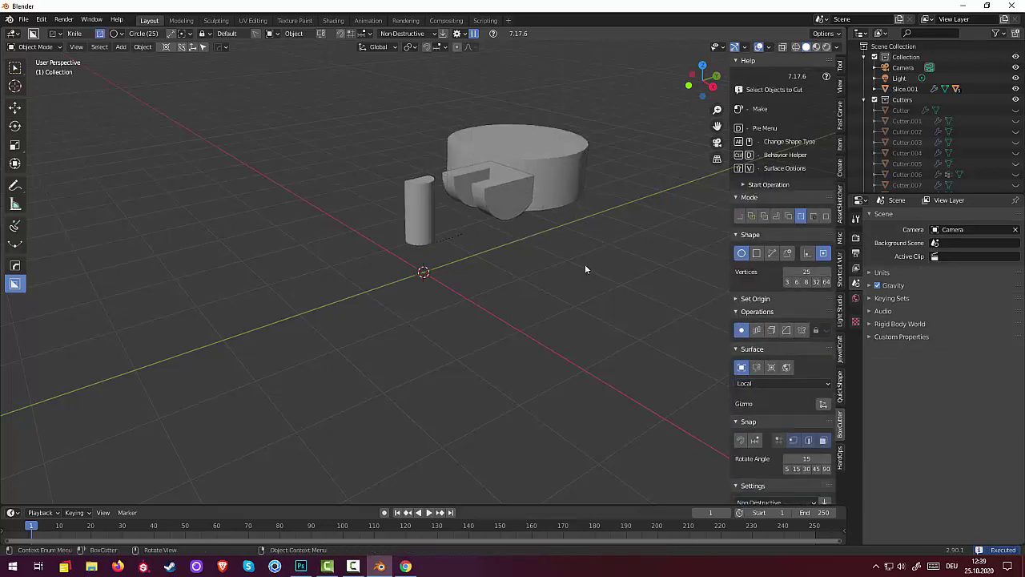
{"action": "mouse_move", "coordinate": [586, 265]}
{"action": "middle_mouse_down"}
{"action": "mouse_move", "coordinate": [515, 311]}
{"action": "mouse_move", "coordinate": [510, 286]}
{"action": "middle_mouse_up"}
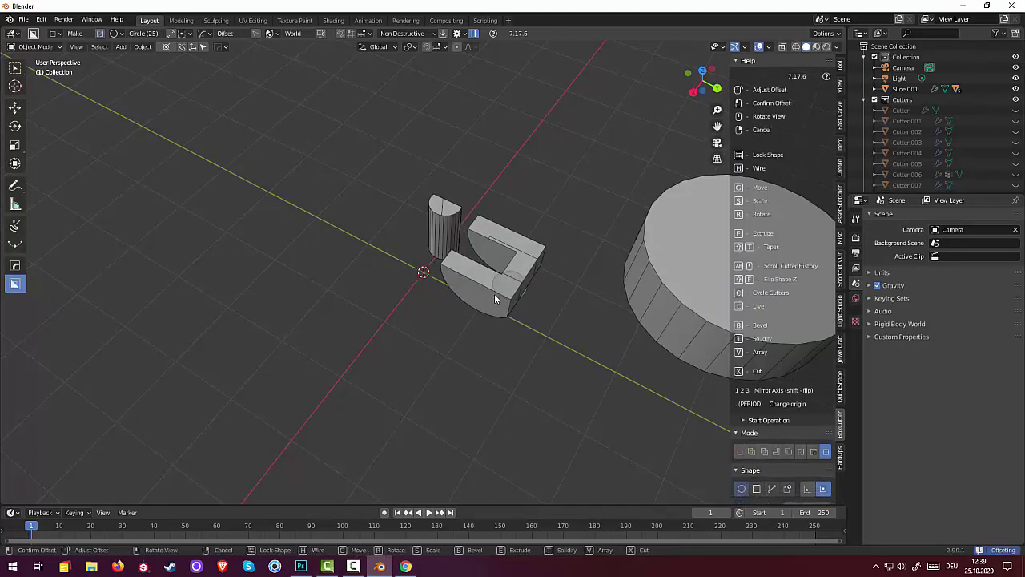
- Extract a box-shaped portion from the U-shaped piece
{"action": "left_click", "coordinate": [482, 300]}
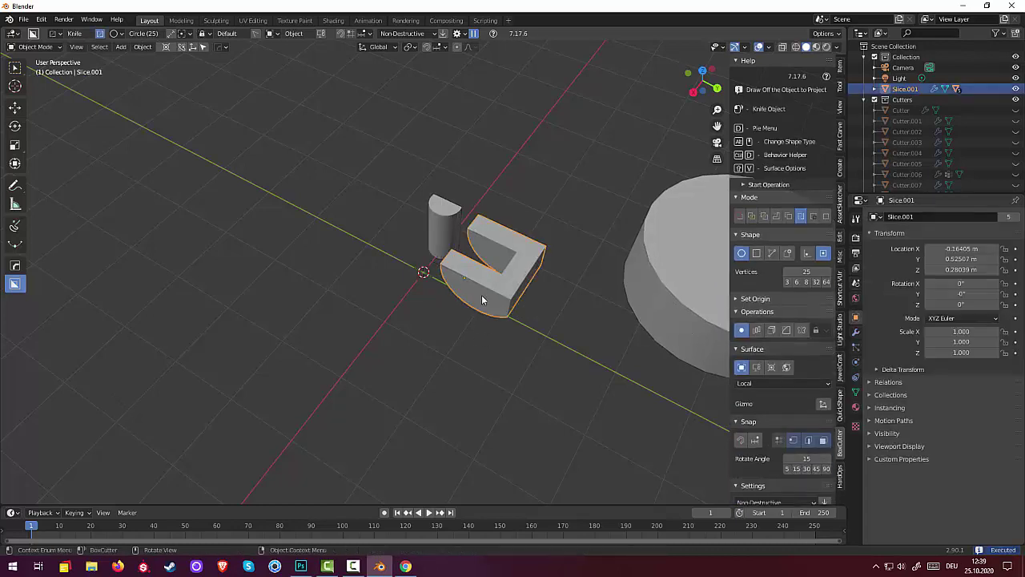
{"action": "left_click", "coordinate": [814, 217]}
{"action": "left_click_drag", "start_coordinate": [473, 279], "coordinate": [512, 329]}
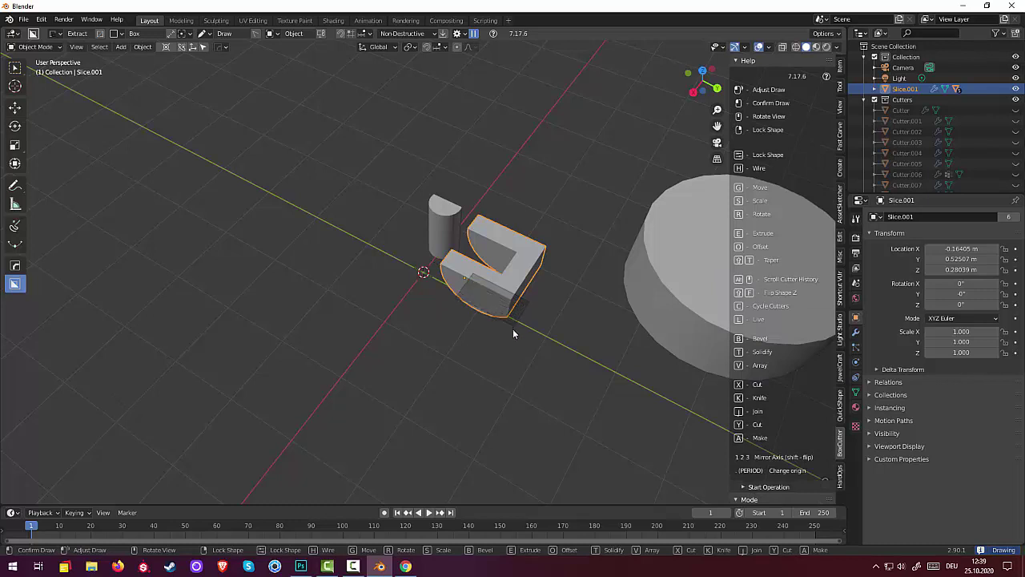
{"action": "left_click", "coordinate": [502, 390]}
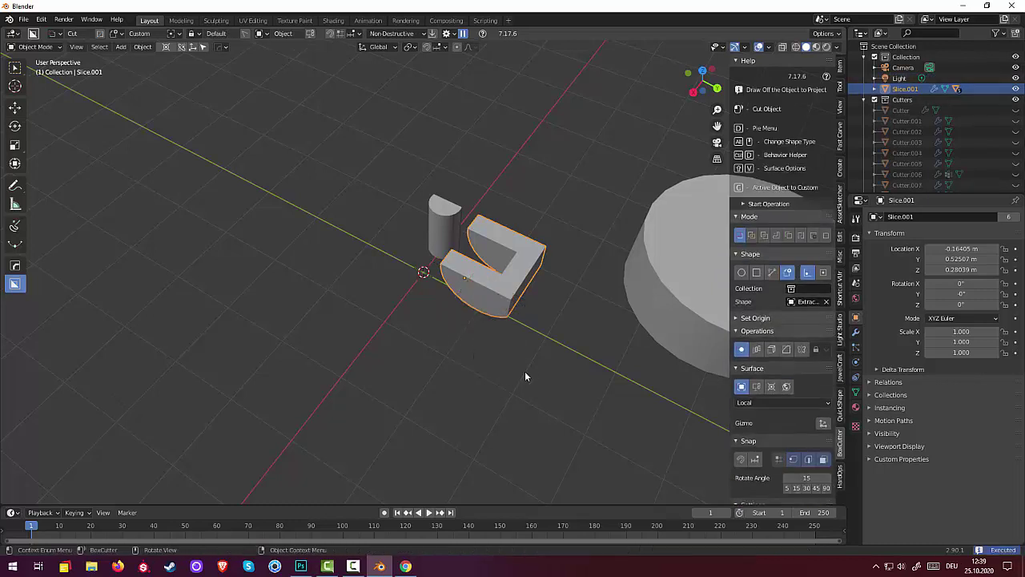
- Cut the U-shaped piece with the extracted Custom shape
{"action": "middle_click_drag", "start_coordinate": [509, 313], "coordinate": [524, 291]}
{"action": "left_click_drag", "start_coordinate": [474, 238], "coordinate": [550, 322]}
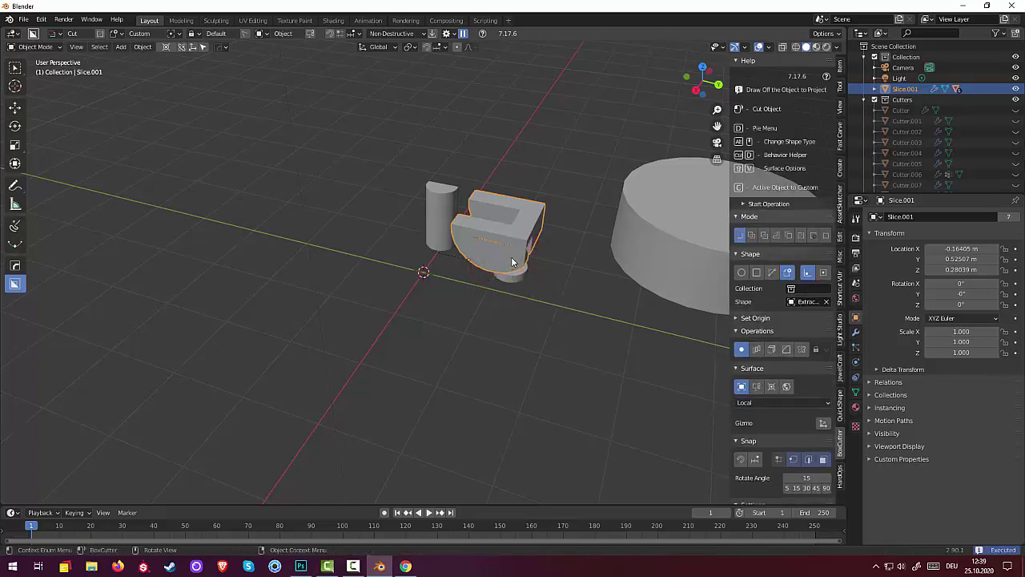
{"action": "mouse_move", "coordinate": [547, 214]}
{"action": "middle_mouse_down"}
{"action": "mouse_move", "coordinate": [624, 172]}
{"action": "mouse_move", "coordinate": [641, 210]}
{"action": "middle_mouse_up"}
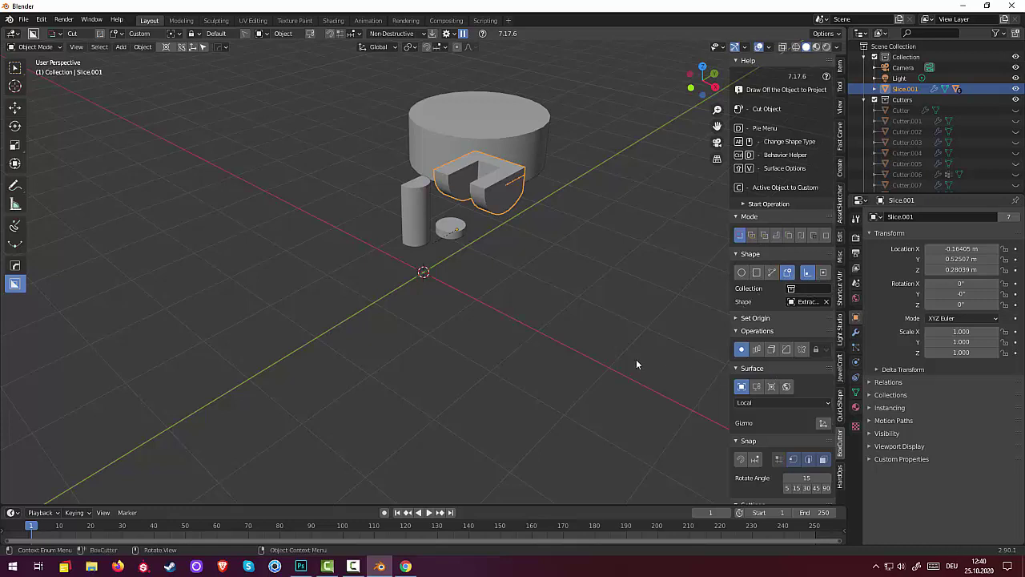
- Delete the large cylinder, U-shaped piece, small disk and tall cylinder
{"action": "key", "text": "alt+a"}
{"action": "mouse_move", "coordinate": [526, 226]}
{"action": "middle_mouse_down"}
{"action": "mouse_move", "coordinate": [730, 262]}
{"action": "mouse_move", "coordinate": [536, 243]}
{"action": "mouse_move", "coordinate": [469, 194]}
{"action": "middle_mouse_up"}
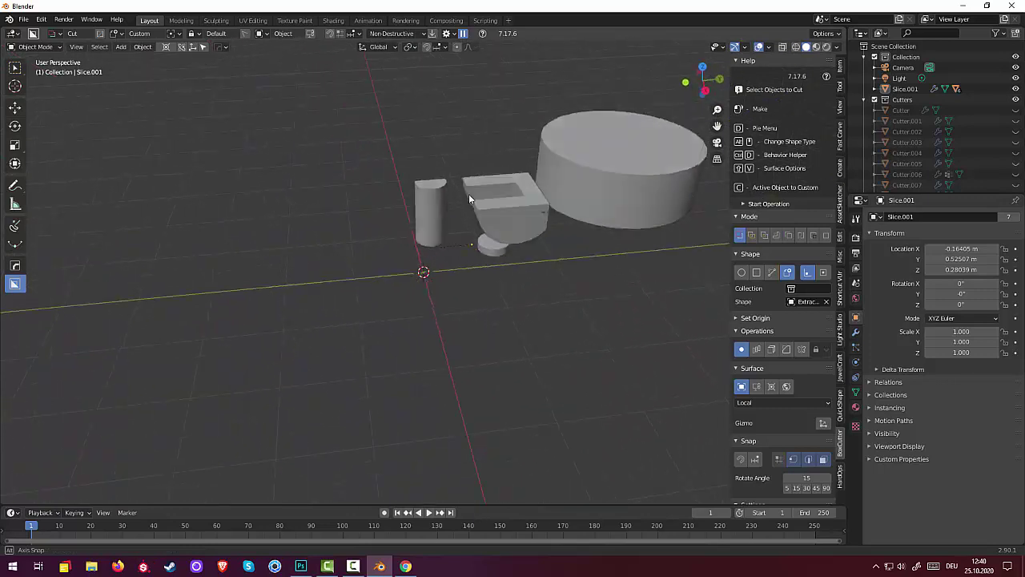
{"action": "left_click", "coordinate": [501, 215]}
{"action": "left_click", "coordinate": [605, 208]}
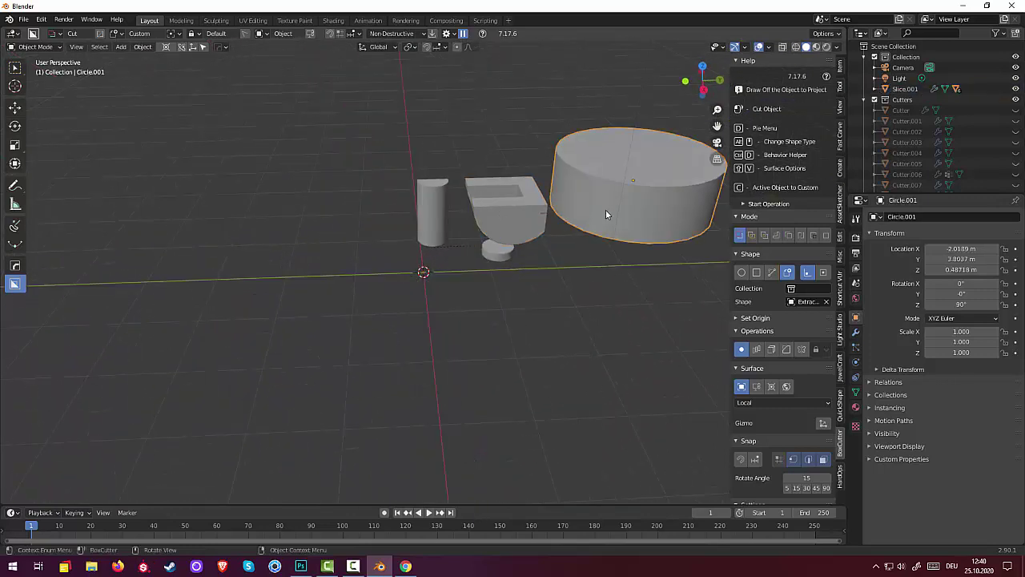
{"action": "key", "text": "Delete"}
{"action": "left_click", "coordinate": [533, 222]}
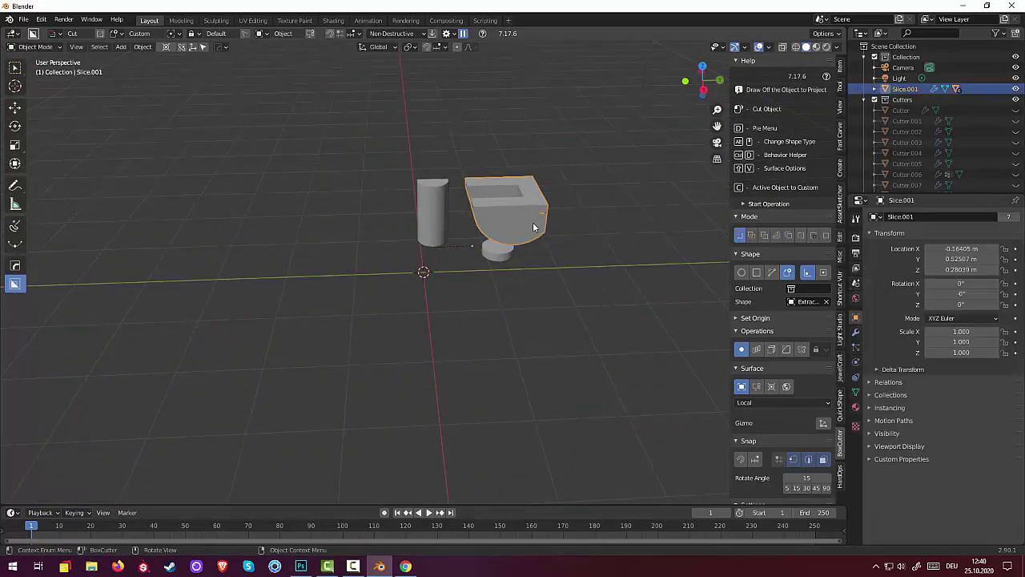
{"action": "key", "text": "Delete"}
{"action": "left_click", "coordinate": [506, 252]}
{"action": "key", "text": "Delete"}
{"action": "left_click", "coordinate": [448, 245]}
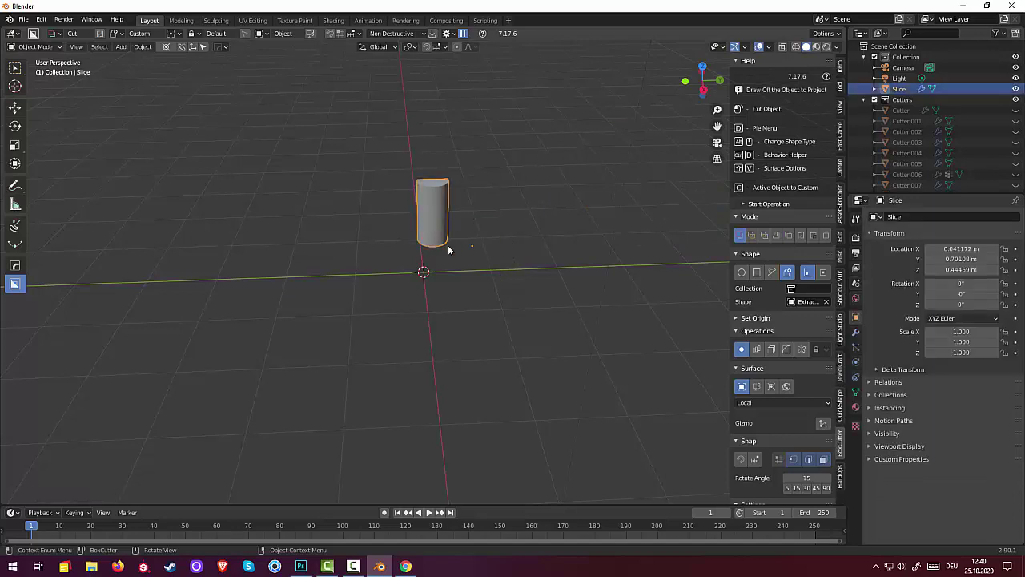
{"action": "key", "text": "Delete"}
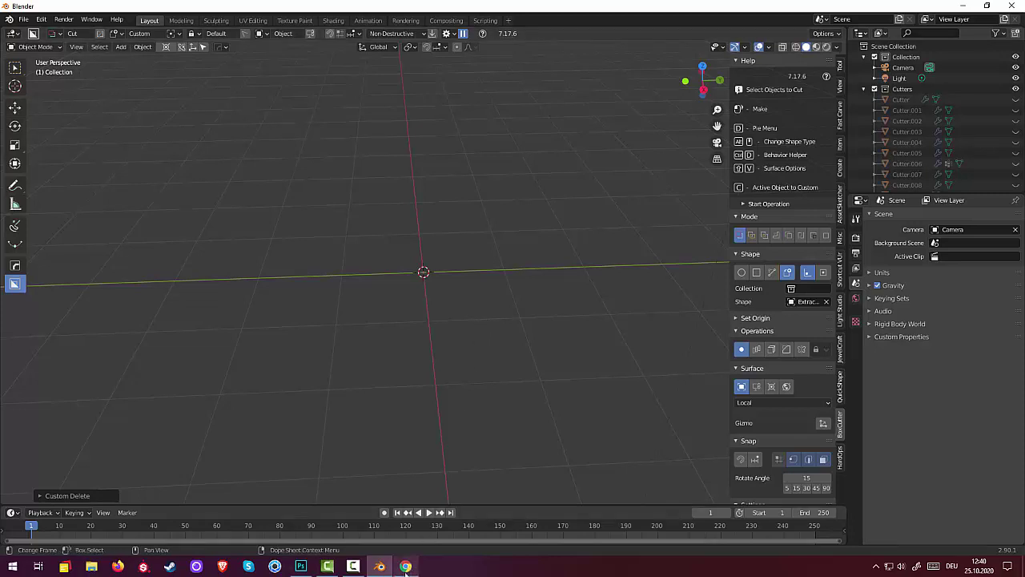
{"action": "mouse_move", "coordinate": [405, 566]}
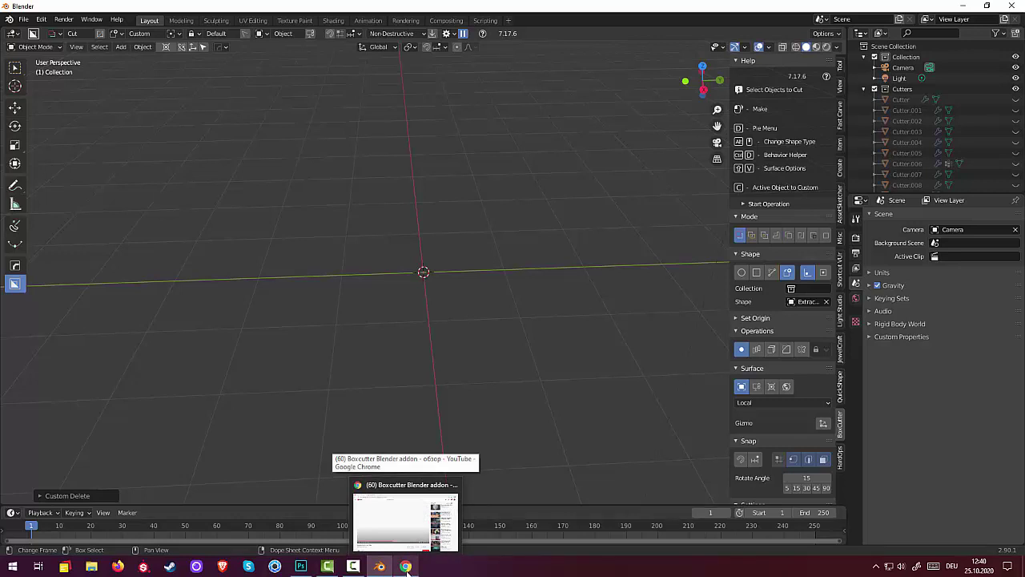
{"action": "left_click", "coordinate": [352, 566]}
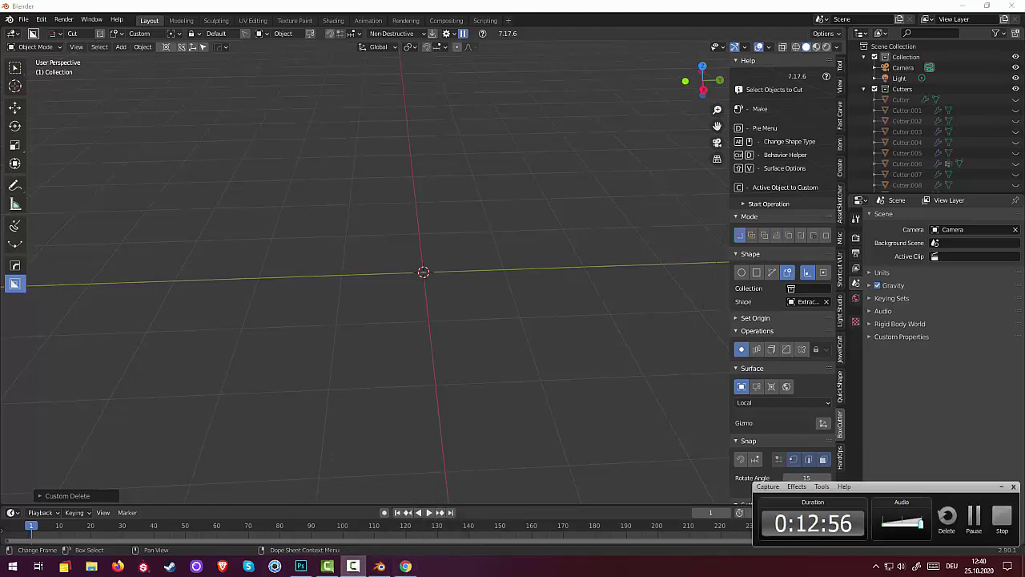